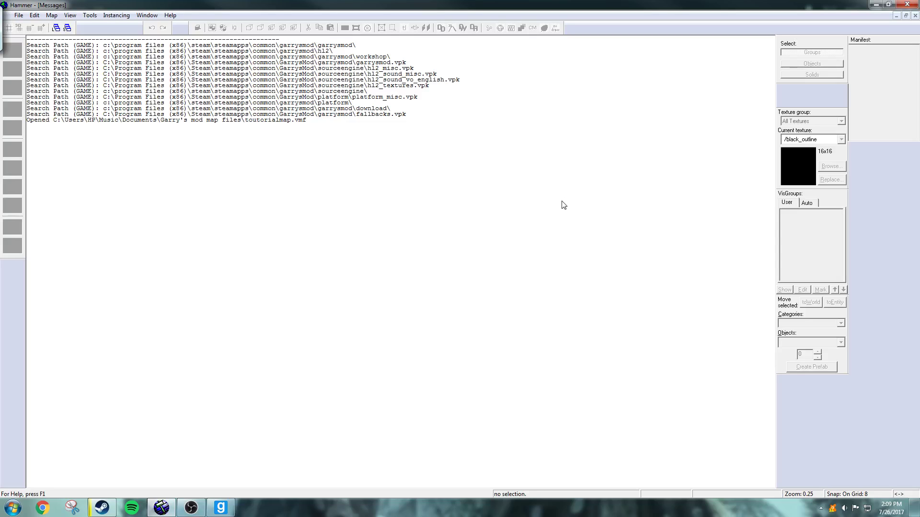
- Open the recent map file toutorialmap.vmf
{"action": "left_click", "coordinate": [19, 15]}
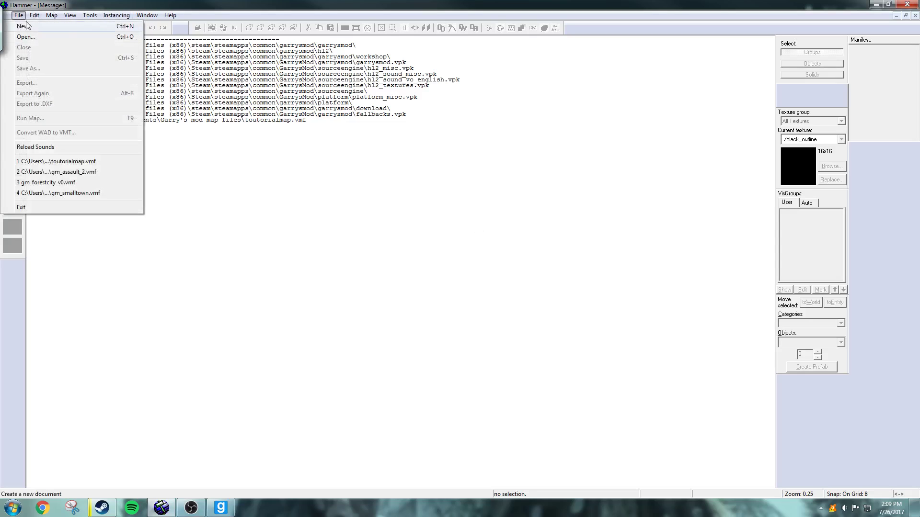
{"action": "left_click", "coordinate": [68, 161]}
- Examine the room's interior and the player start from several angles in the 3D view
{"action": "key", "text": "z"}
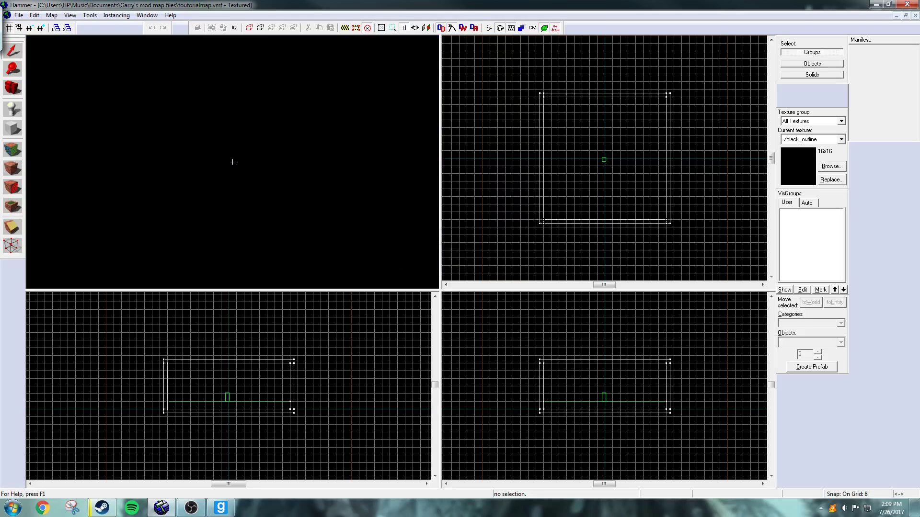
{"action": "key", "text": "s"}
{"action": "key", "text": "w"}
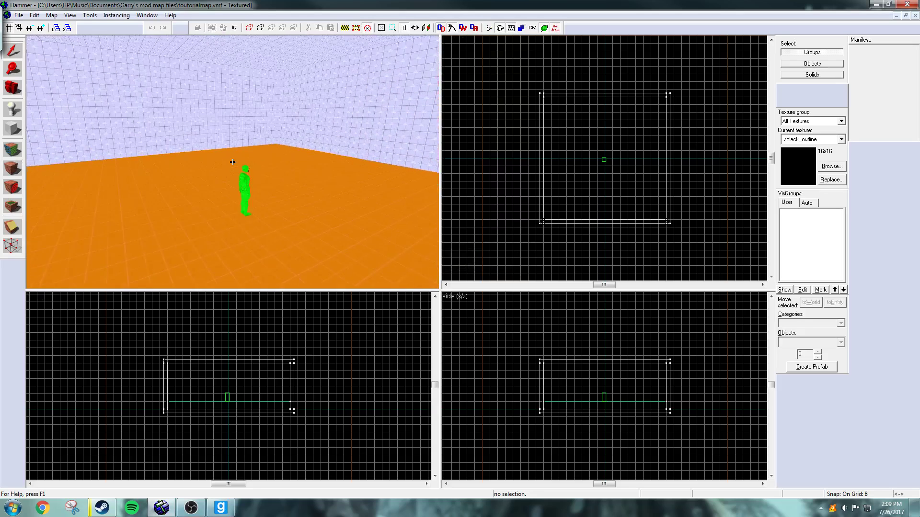
{"action": "key", "text": "s"}
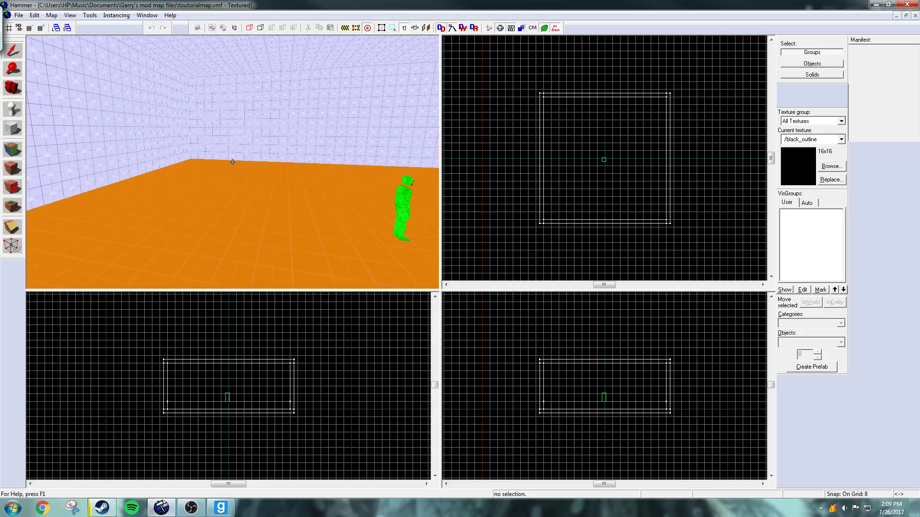
{"action": "key", "text": "s"}
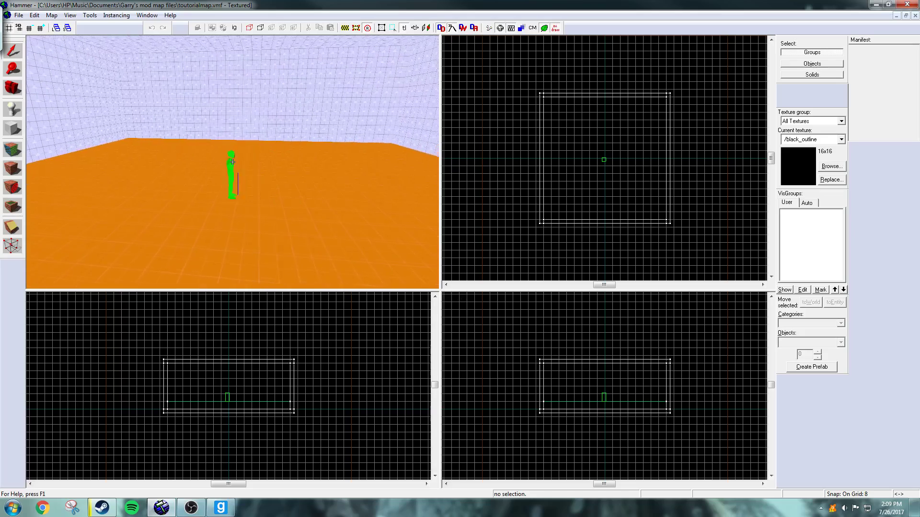
{"action": "key", "text": "w"}
{"action": "key", "text": "s"}
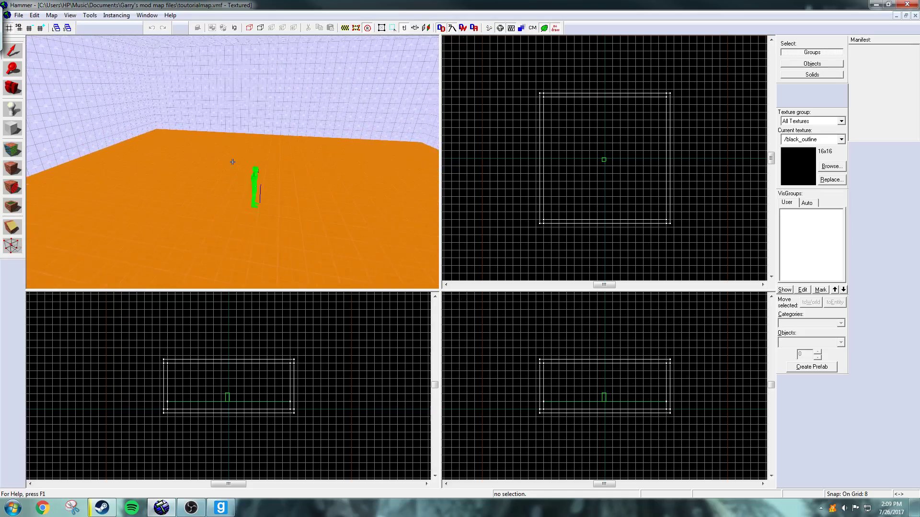
{"action": "key", "text": "z"}
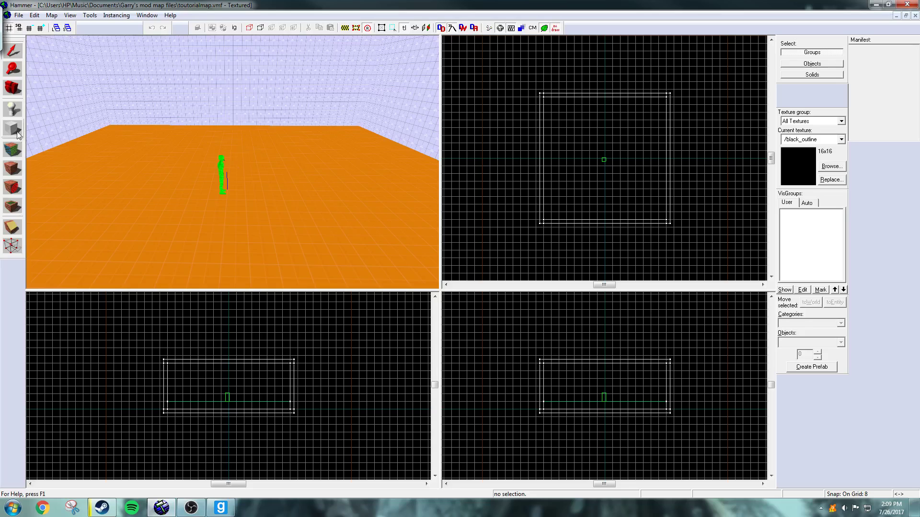
{"action": "key", "text": "shift+b"}
{"action": "scroll", "coordinate": [583, 111], "scroll_direction": "up", "scroll_amount": 4}
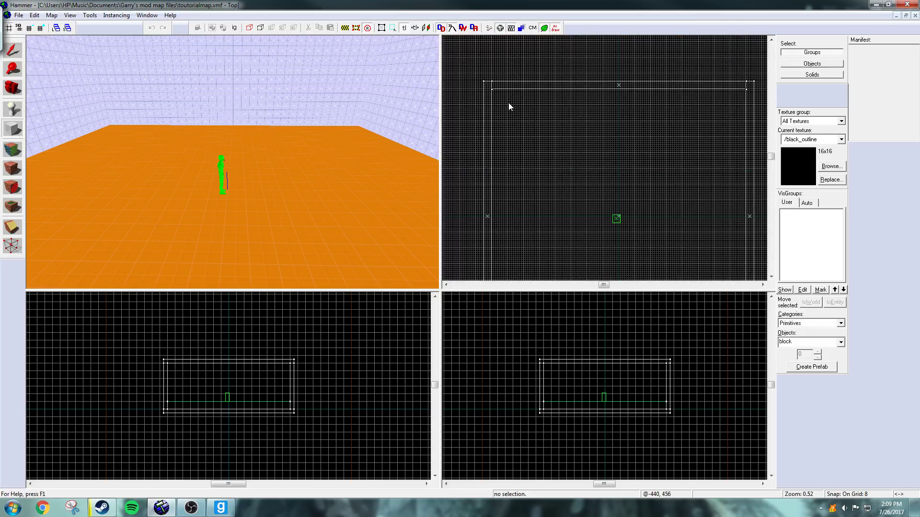
{"action": "left_click", "coordinate": [12, 51]}
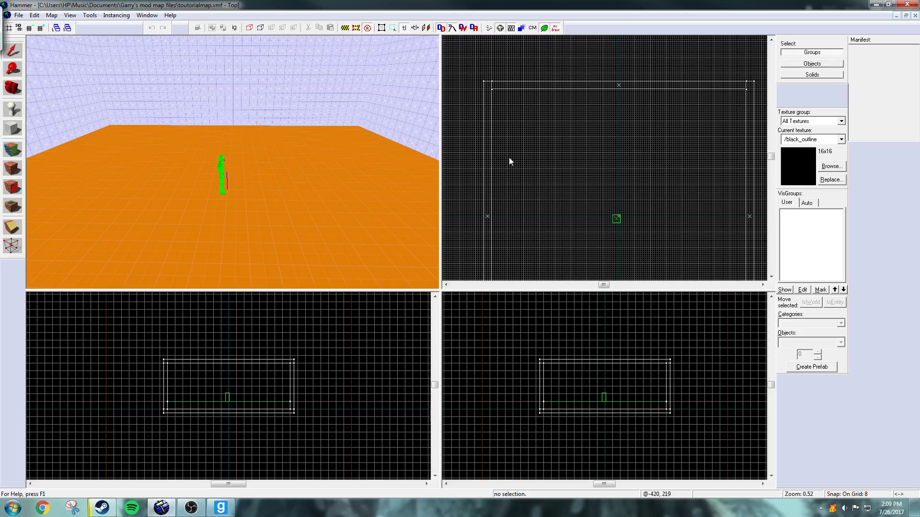
- Set the grid snap size to 64 units
{"action": "left_click", "coordinate": [41, 28]}
{"action": "left_click", "coordinate": [41, 28]}
{"action": "left_click", "coordinate": [41, 28]}
{"action": "left_click", "coordinate": [41, 28]}
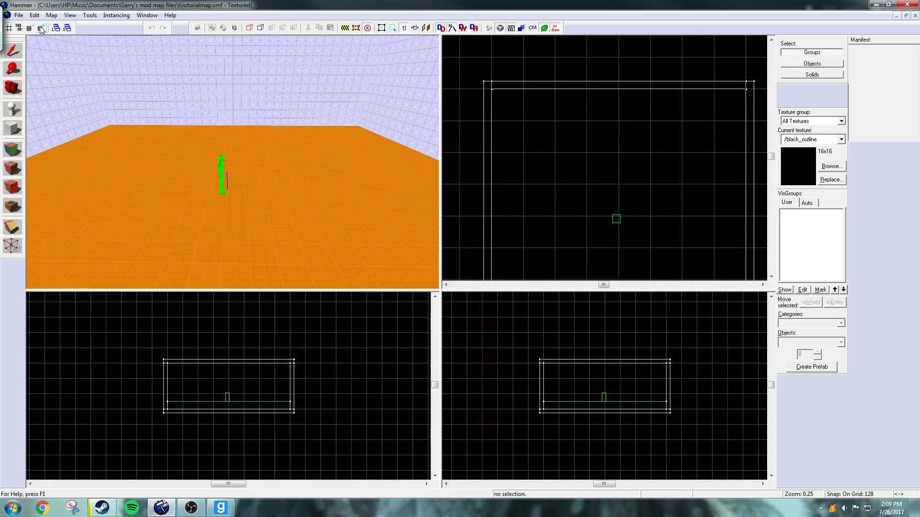
{"action": "left_click", "coordinate": [30, 28]}
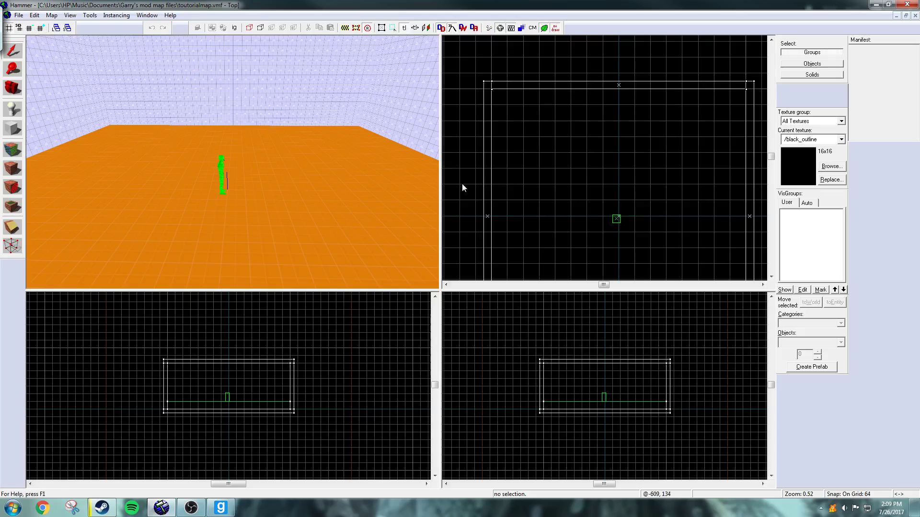
- Draw a 384 by 384 unit block outline near the room's upper-left corner in the top view
{"action": "scroll", "coordinate": [525, 174], "scroll_direction": "up", "scroll_amount": 2}
{"action": "scroll", "coordinate": [542, 156], "scroll_direction": "down", "scroll_amount": 8}
{"action": "key", "text": "z"}
{"action": "key", "text": "s"}
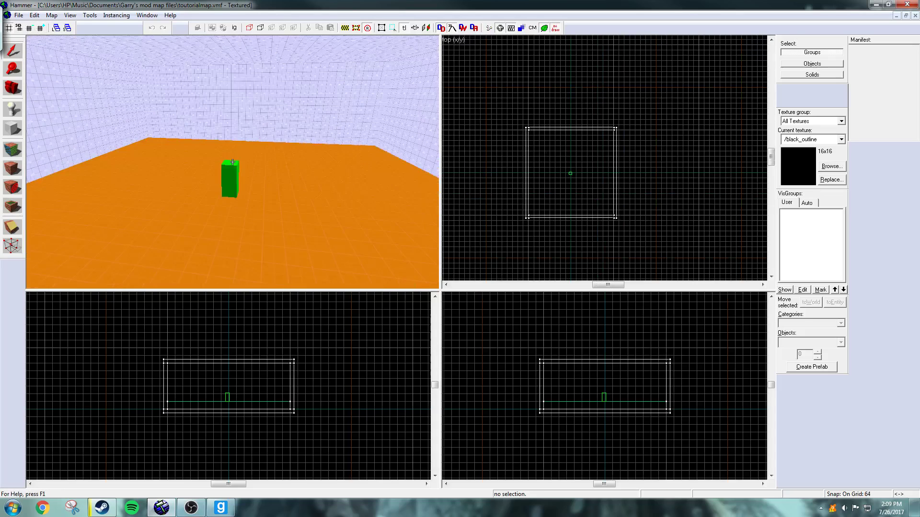
{"action": "key", "text": "w"}
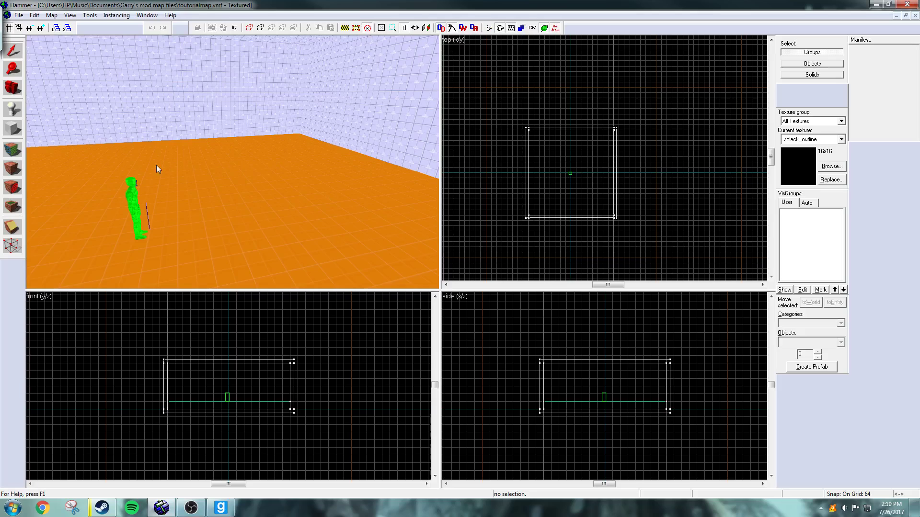
{"action": "key", "text": "s"}
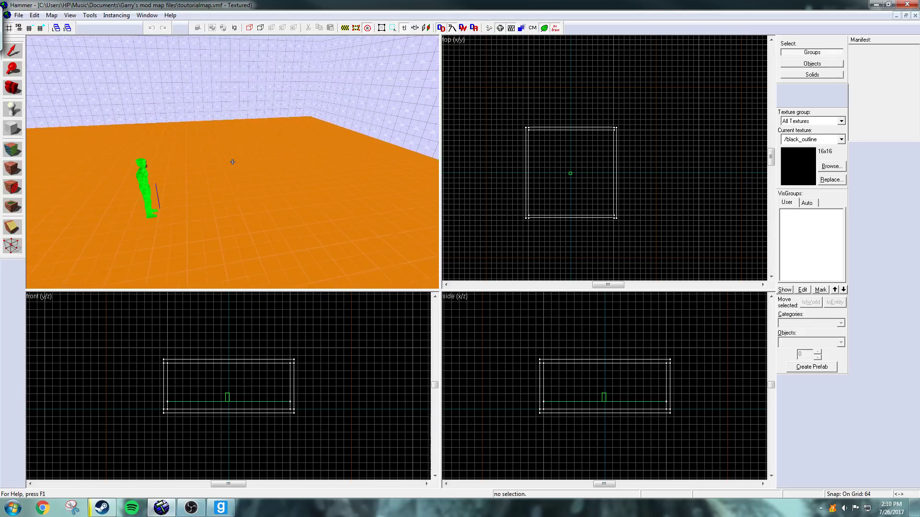
{"action": "key", "text": "z"}
{"action": "key", "text": "shift+b"}
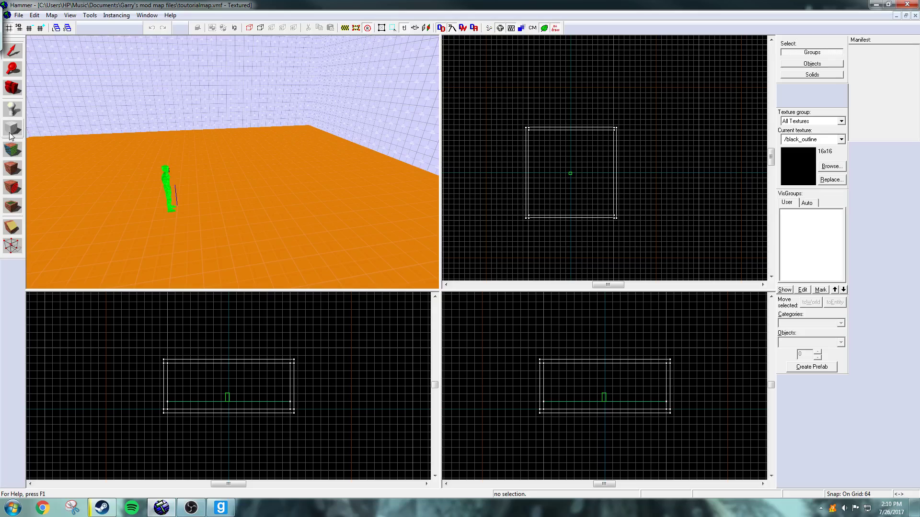
{"action": "scroll", "coordinate": [535, 136], "scroll_direction": "up", "scroll_amount": 3}
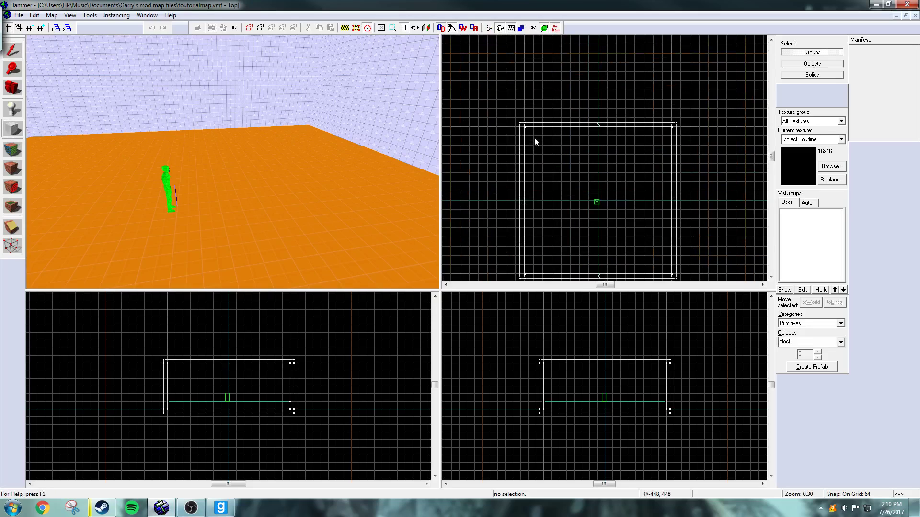
{"action": "left_click_drag", "start_coordinate": [534, 136], "coordinate": [590, 193]}
- Filter the textures by "dev" and choose dev/dev_measuregeneric01b as the current texture
{"action": "left_click", "coordinate": [831, 166]}
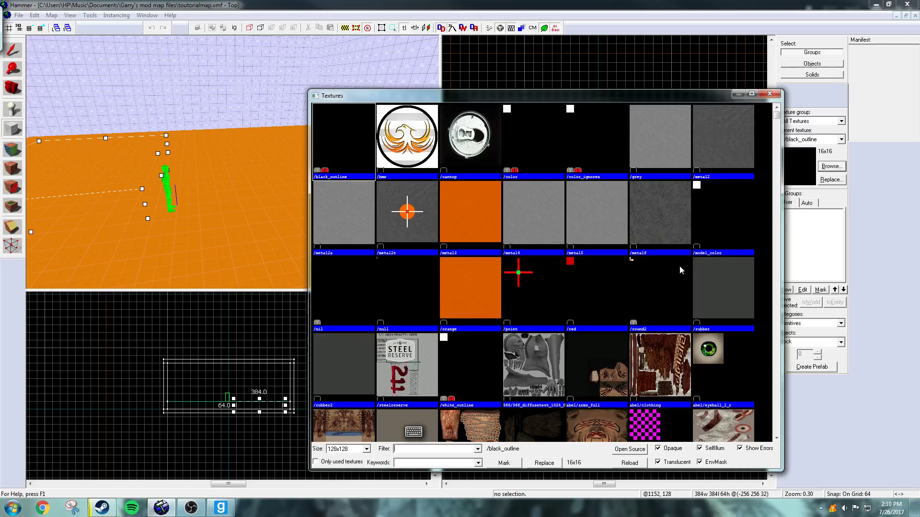
{"action": "type", "text": "ev"}
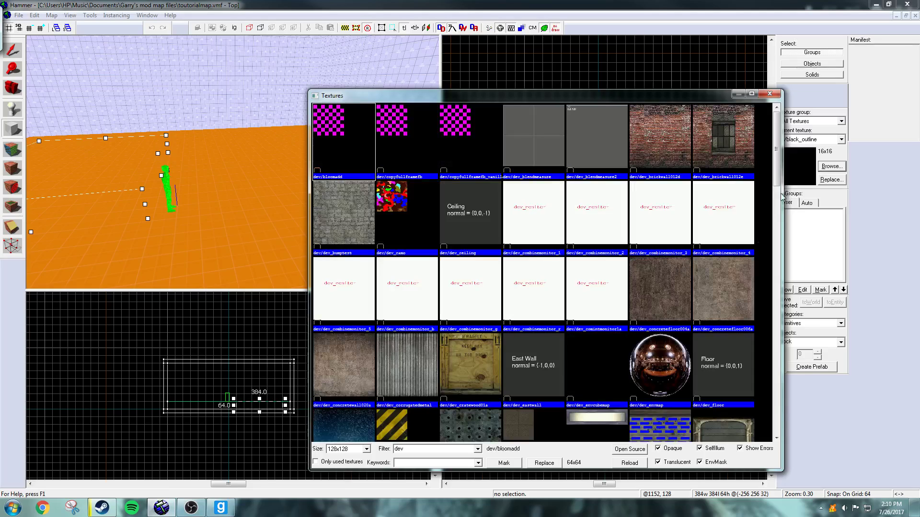
{"action": "left_click_drag", "start_coordinate": [779, 176], "coordinate": [770, 270]}
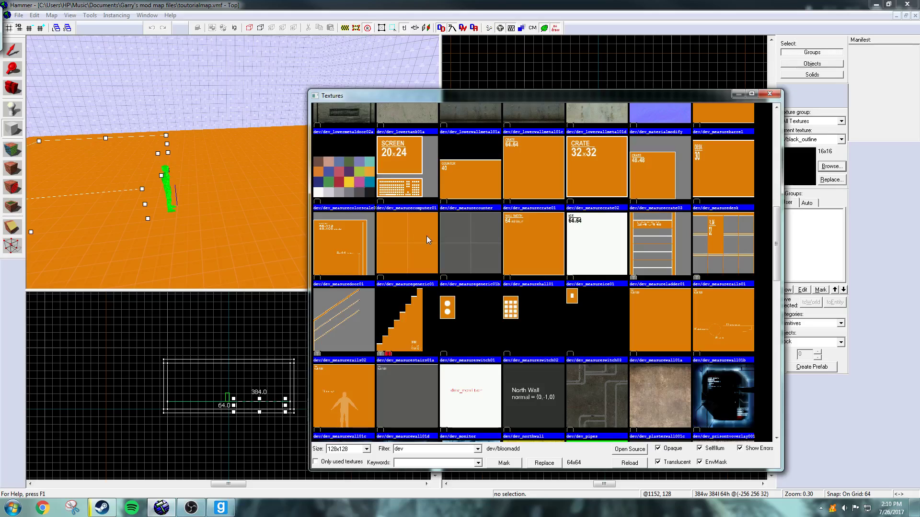
{"action": "double_click", "coordinate": [460, 242]}
- Resize the block outline to 128 units high, resting on the room's floor, and create the block
{"action": "scroll", "coordinate": [561, 421], "scroll_direction": "up", "scroll_amount": 8}
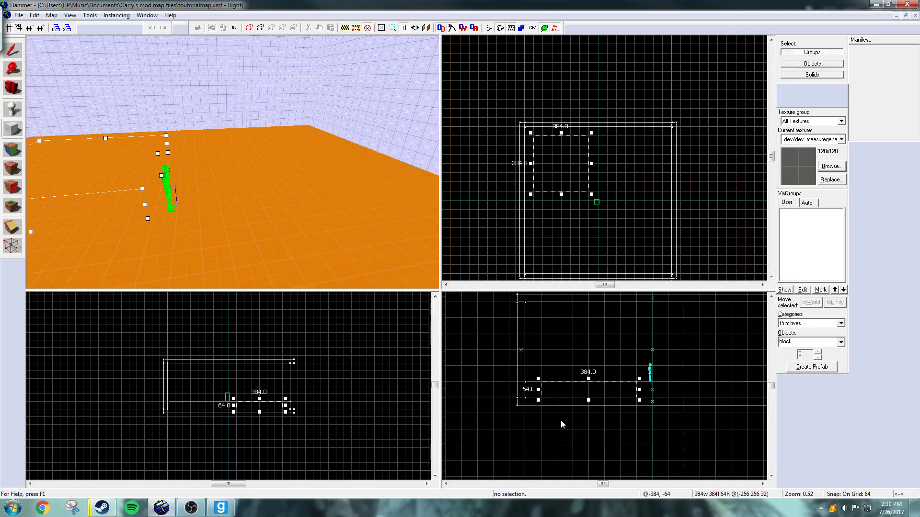
{"action": "left_click_drag", "start_coordinate": [593, 404], "coordinate": [589, 311]}
{"action": "key", "text": "z"}
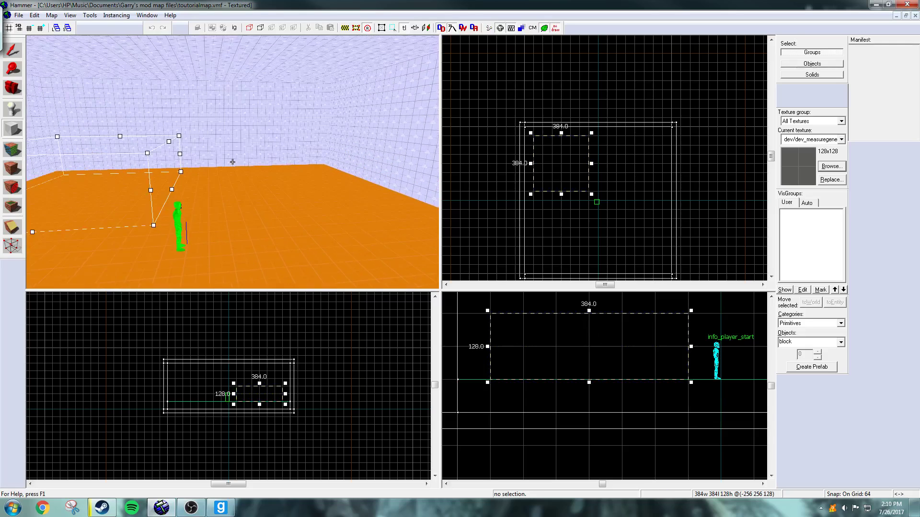
{"action": "key", "text": "w"}
{"action": "key", "text": "d"}
{"action": "key", "text": "a"}
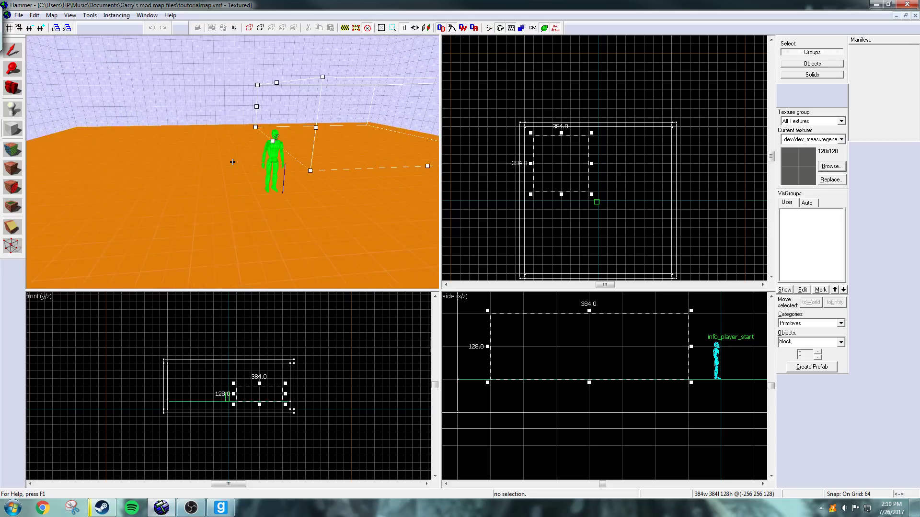
{"action": "key", "text": "w"}
{"action": "key", "text": "s"}
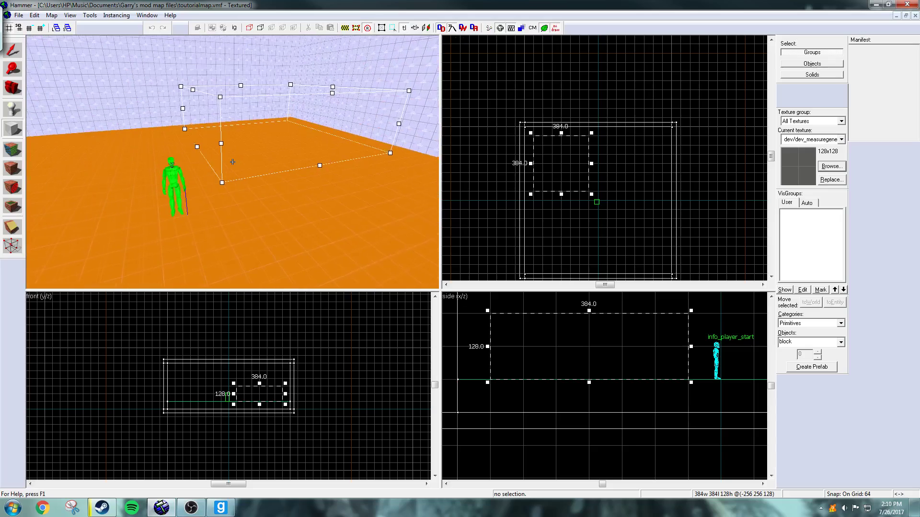
{"action": "key", "text": "w"}
{"action": "key", "text": "Return"}
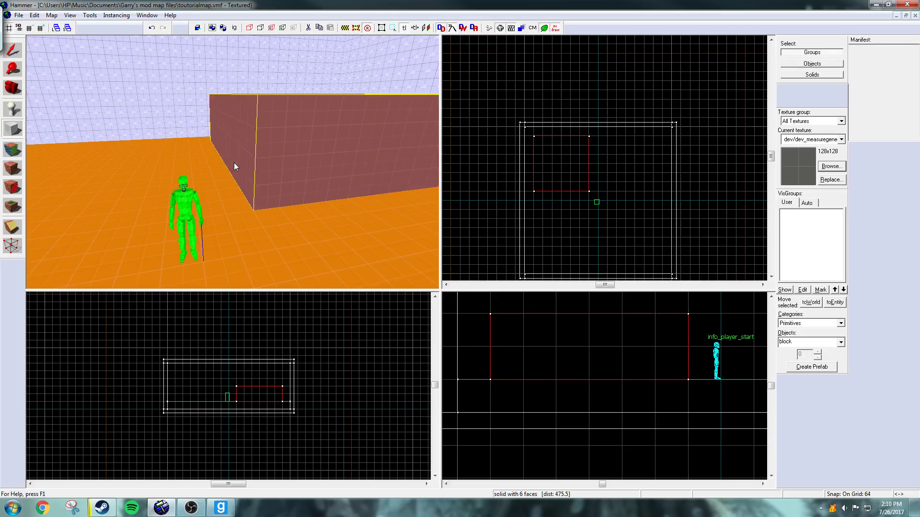
- Examine the new block's sides and its size next to the player start in the 3D view
{"action": "key", "text": "z"}
{"action": "key", "text": "d"}
{"action": "key", "text": "w"}
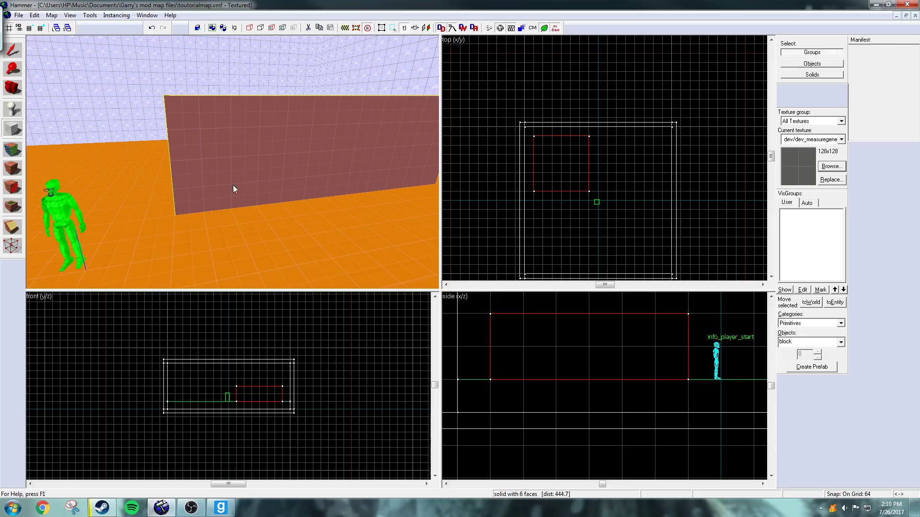
{"action": "key", "text": "z"}
{"action": "key", "text": "w"}
{"action": "key", "text": "s"}
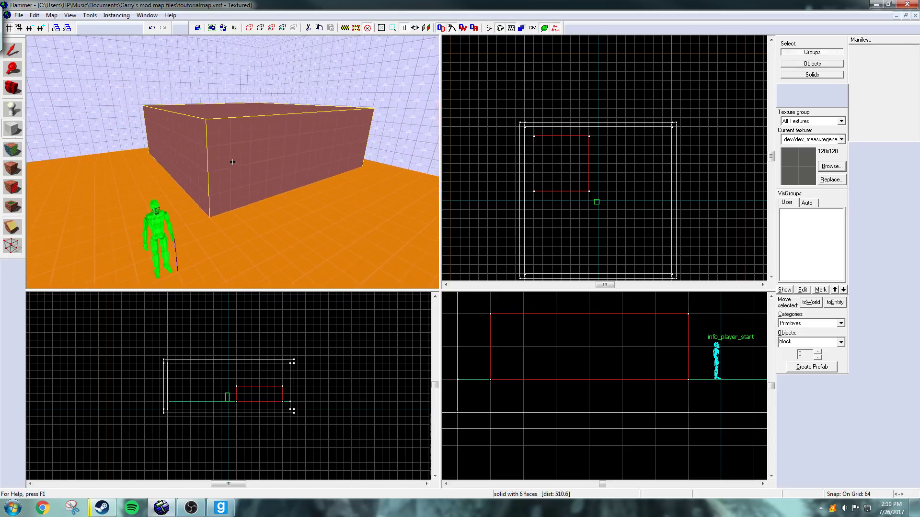
{"action": "key", "text": "z"}
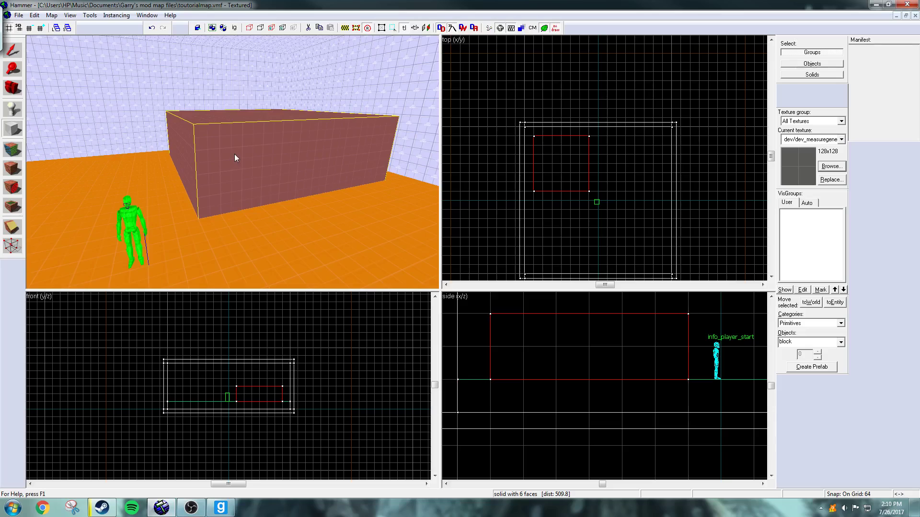
- Reduce the grid snap size to 16 units
{"action": "left_click", "coordinate": [31, 28]}
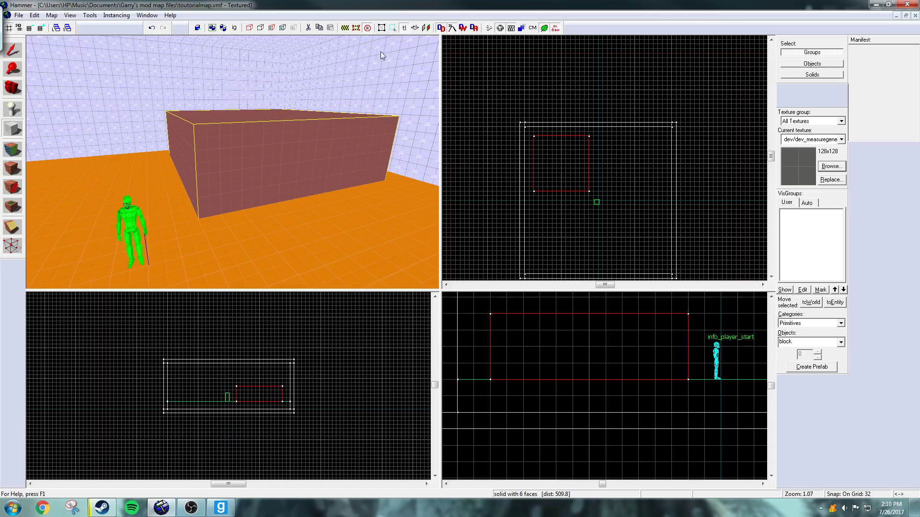
{"action": "scroll", "coordinate": [560, 143], "scroll_direction": "up", "scroll_amount": 6}
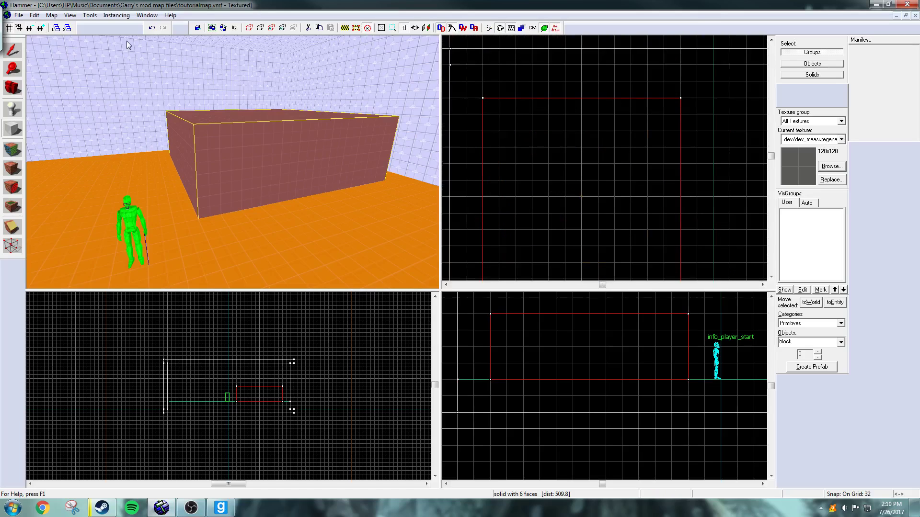
{"action": "left_click", "coordinate": [36, 29]}
{"action": "scroll", "coordinate": [557, 142], "scroll_direction": "down", "scroll_amount": 3}
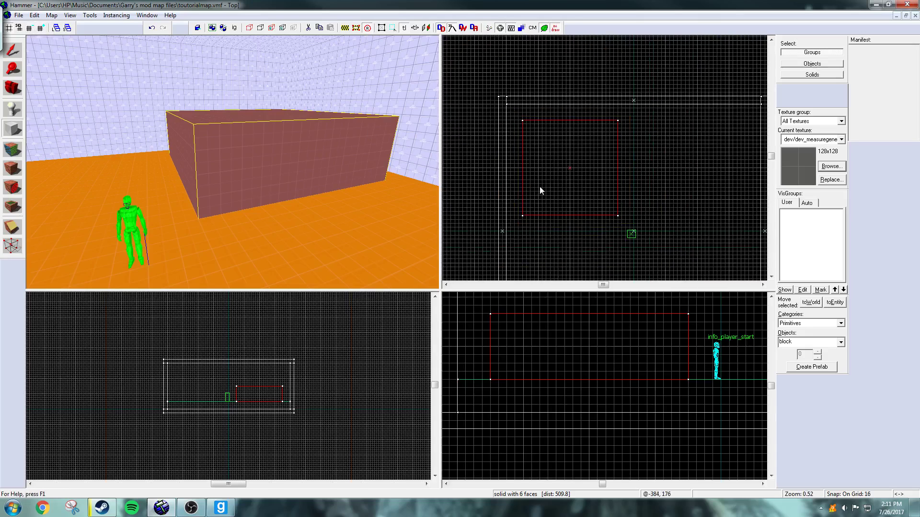
{"action": "scroll", "coordinate": [540, 186], "scroll_direction": "up", "scroll_amount": 1}
{"action": "left_click", "coordinate": [12, 227]}
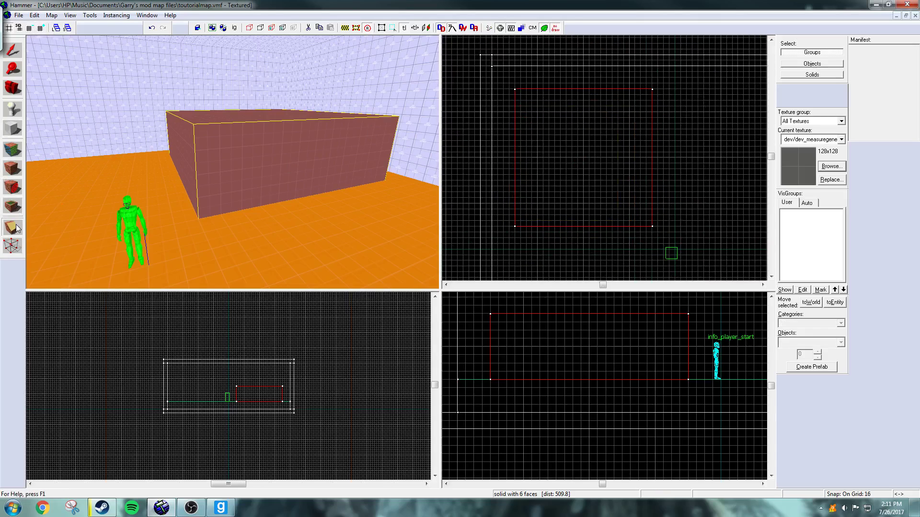
{"action": "left_click_drag", "start_coordinate": [525, 180], "coordinate": [526, 191]}
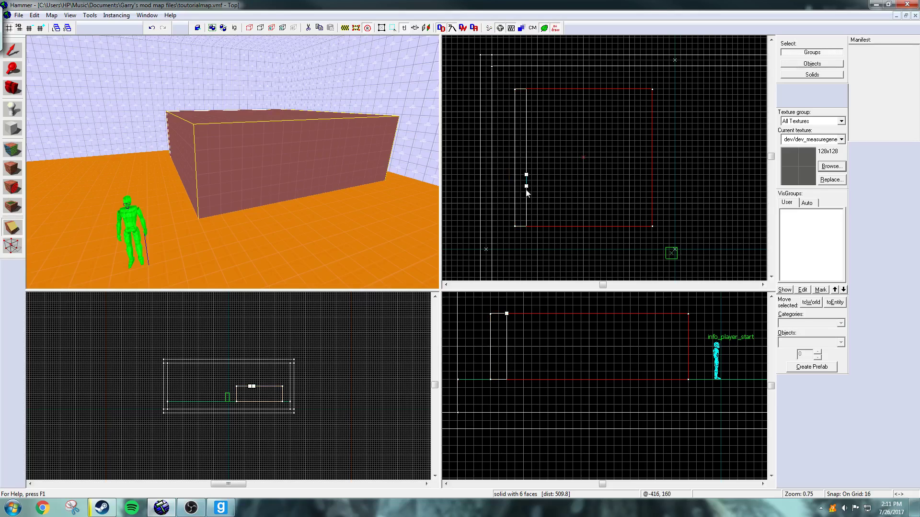
{"action": "left_click", "coordinate": [12, 50]}
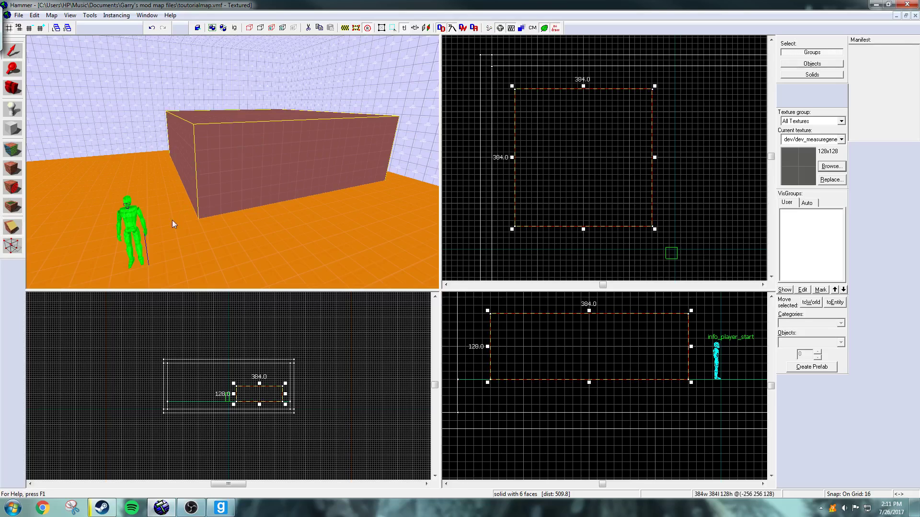
- Try clipping the block down to a 32-unit-wide strip along its west side, and undo the clip
{"action": "left_click", "coordinate": [11, 233]}
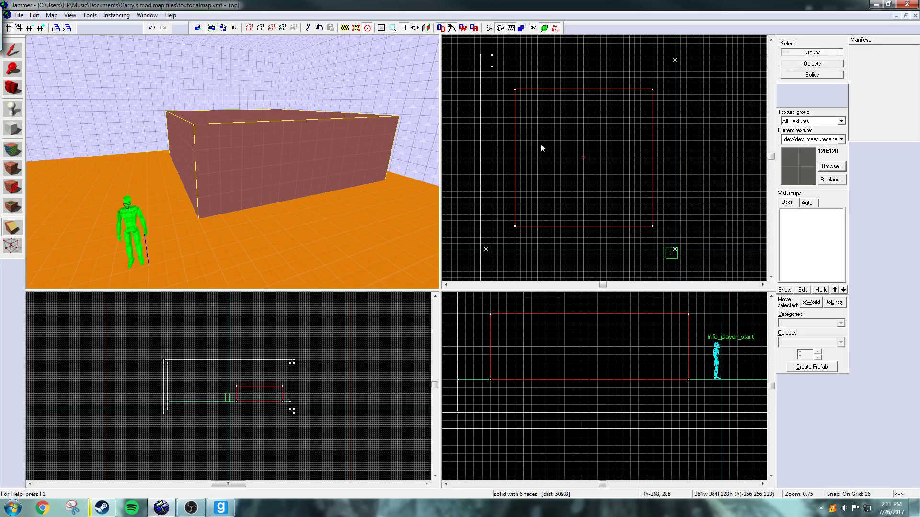
{"action": "scroll", "coordinate": [526, 142], "scroll_direction": "up", "scroll_amount": 2}
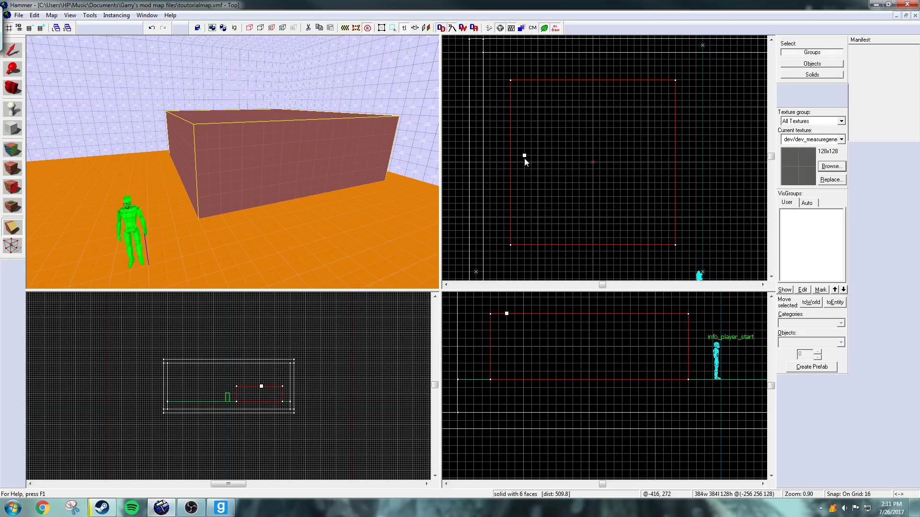
{"action": "left_click_drag", "start_coordinate": [524, 158], "coordinate": [526, 175]}
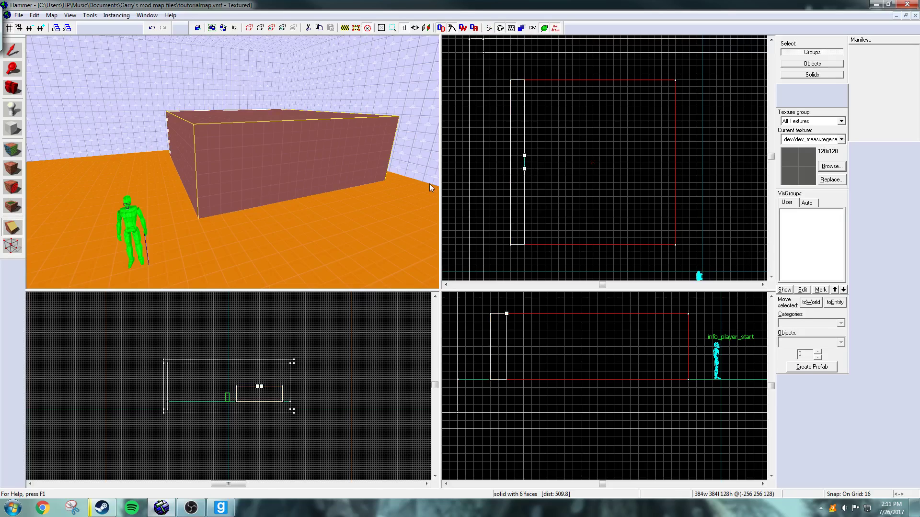
{"action": "key", "text": "Return"}
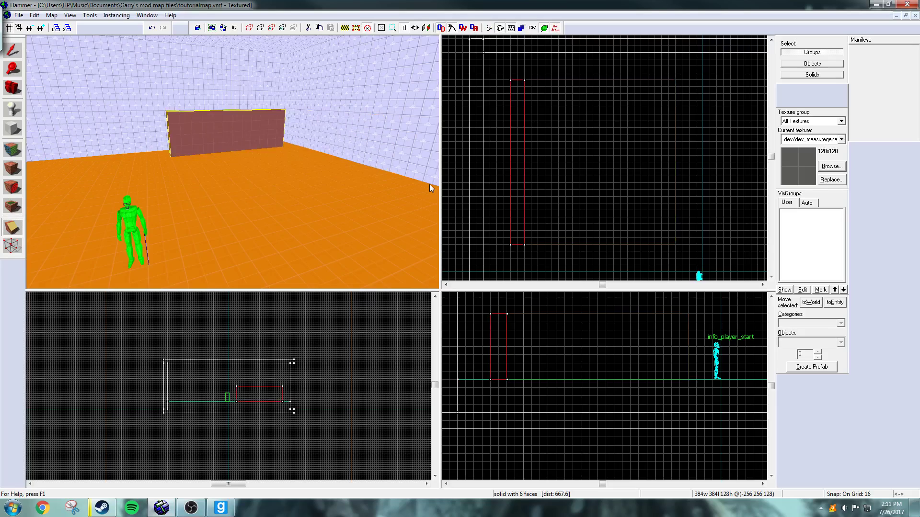
{"action": "key", "text": "ctrl+z"}
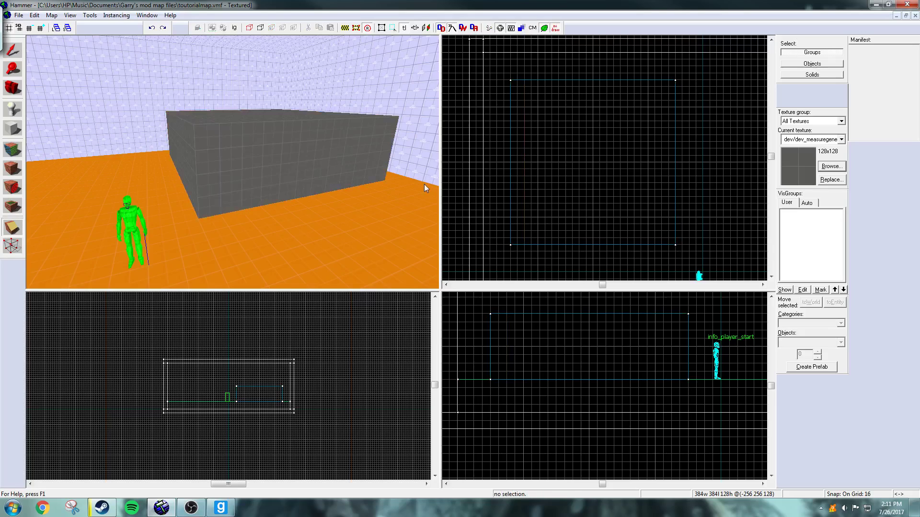
- Reselect the block and place a horizontal clip line 16 units below its top in the side view
{"action": "left_click", "coordinate": [21, 48]}
{"action": "left_click", "coordinate": [187, 137]}
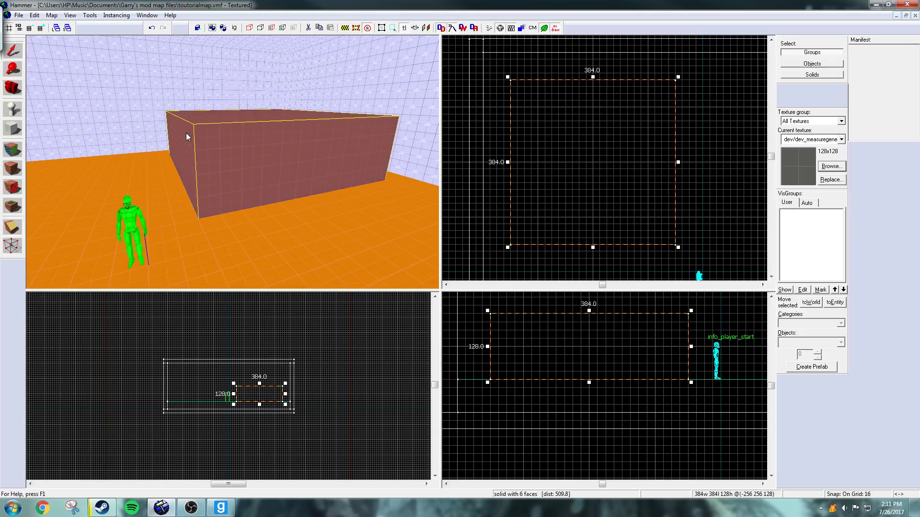
{"action": "scroll", "coordinate": [563, 359], "scroll_direction": "up", "scroll_amount": 3}
{"action": "scroll", "coordinate": [560, 343], "scroll_direction": "down", "scroll_amount": 3}
{"action": "scroll", "coordinate": [585, 355], "scroll_direction": "up", "scroll_amount": 2}
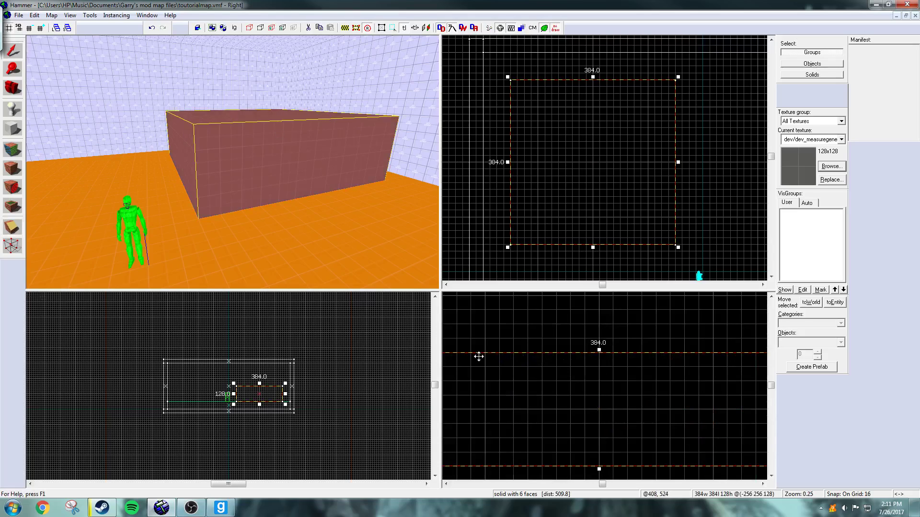
{"action": "left_click", "coordinate": [13, 227]}
{"action": "left_click_drag", "start_coordinate": [591, 367], "coordinate": [602, 367]}
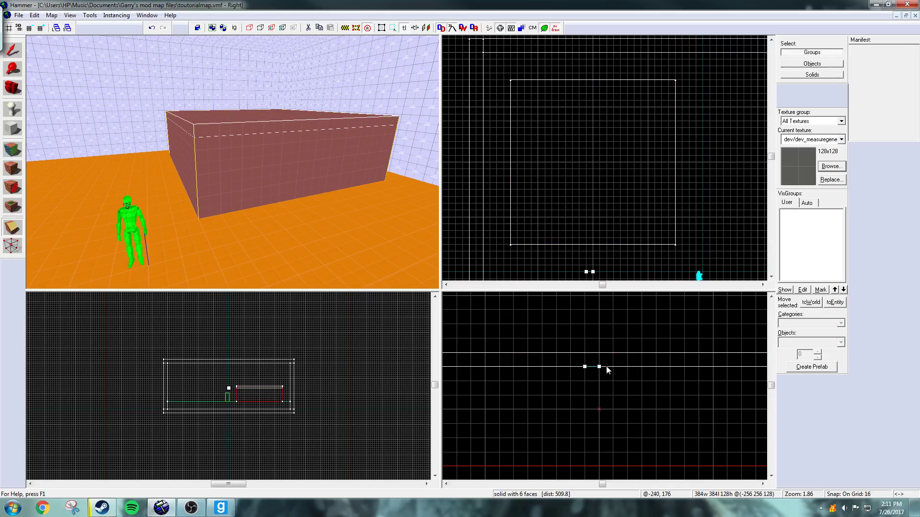
- Cycle the clip mode to keep both pieces and apply the horizontal cut to separate the roof
{"action": "scroll", "coordinate": [629, 374], "scroll_direction": "down", "scroll_amount": 4}
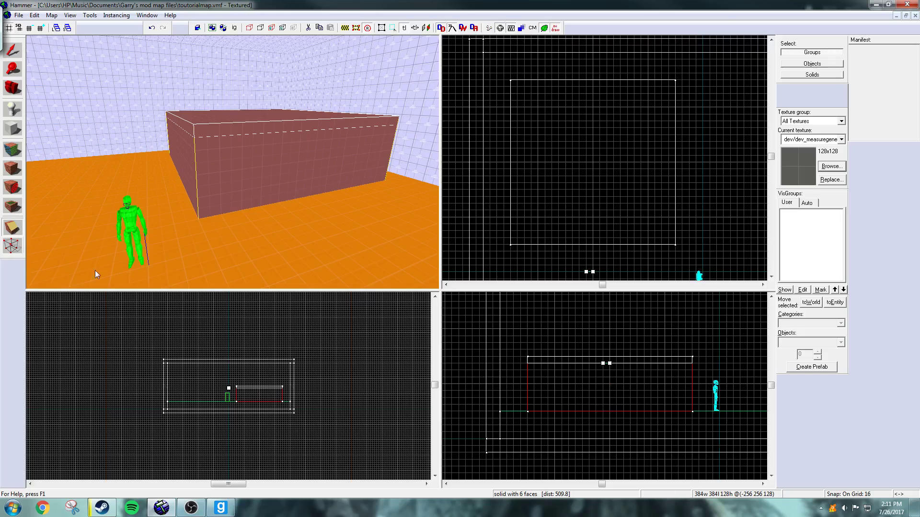
{"action": "left_click", "coordinate": [18, 227]}
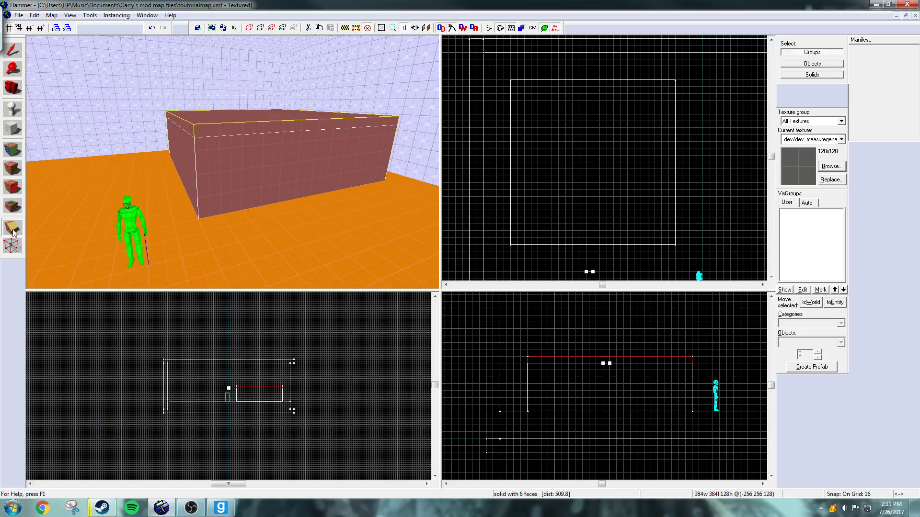
{"action": "scroll", "coordinate": [614, 349], "scroll_direction": "up", "scroll_amount": 3}
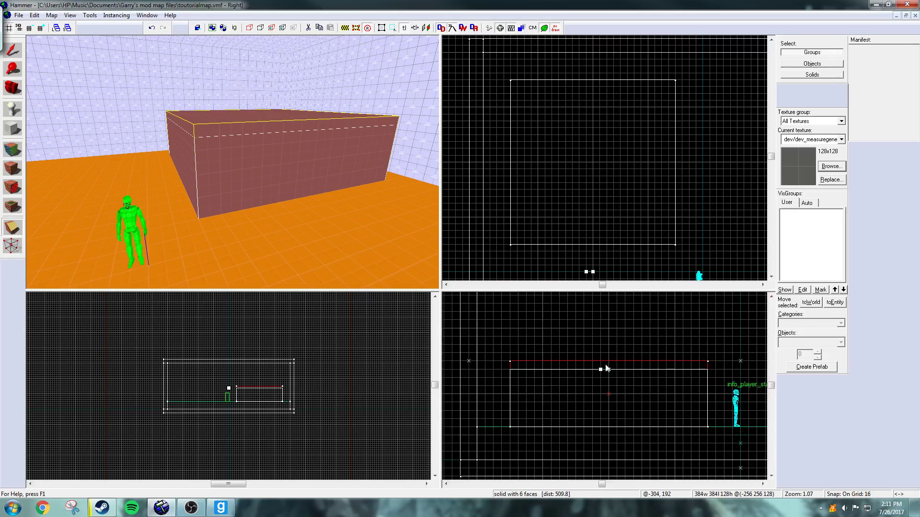
{"action": "left_click", "coordinate": [9, 230]}
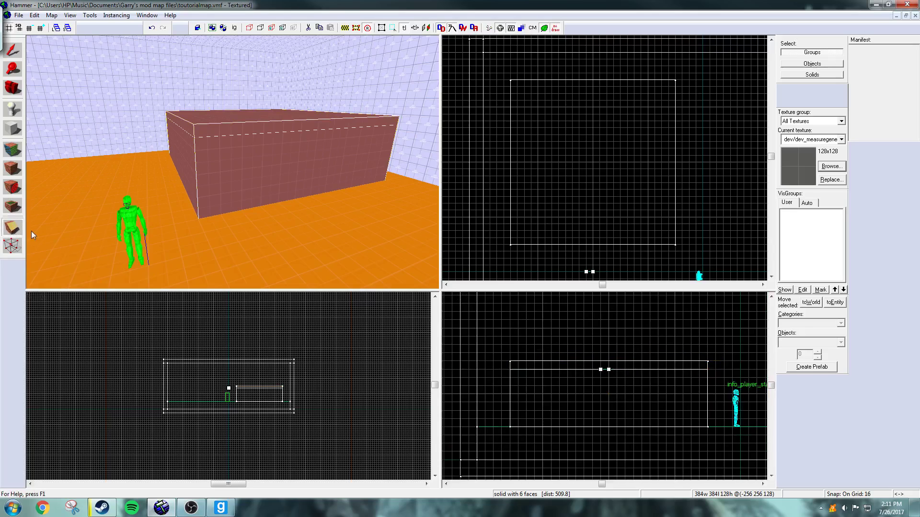
{"action": "left_click", "coordinate": [645, 363]}
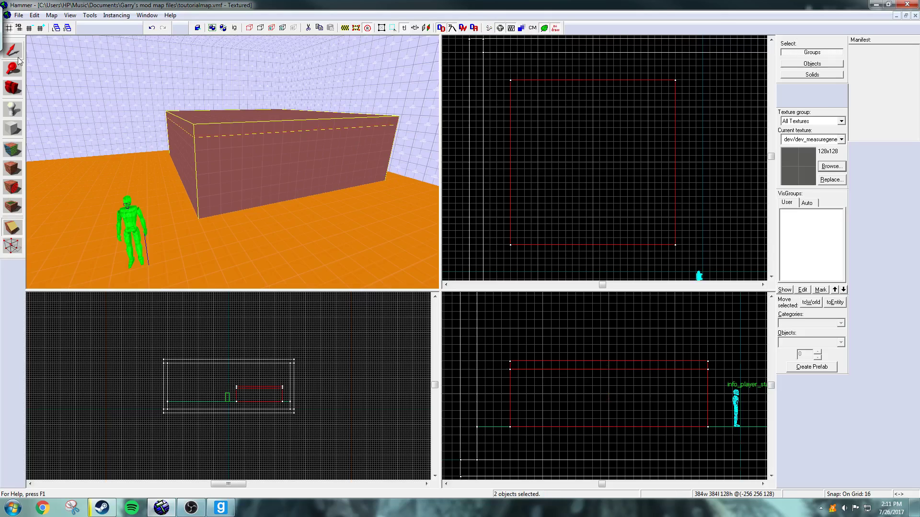
- Select the block's lower piece and clip 32-unit-thick walls off its west and east sides, keeping all pieces
{"action": "left_click", "coordinate": [258, 167]}
{"action": "key", "text": "z"}
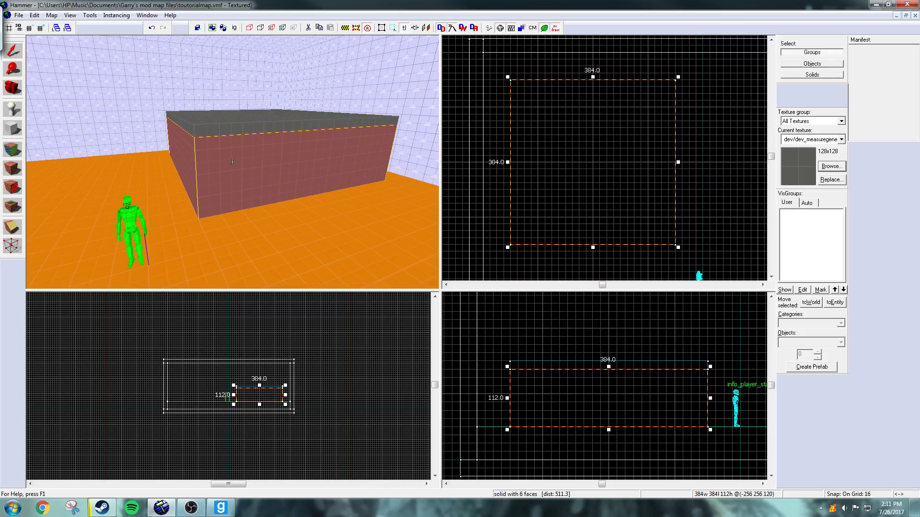
{"action": "key", "text": "w"}
{"action": "key", "text": "w"}
{"action": "key", "text": "s"}
{"action": "key", "text": "z"}
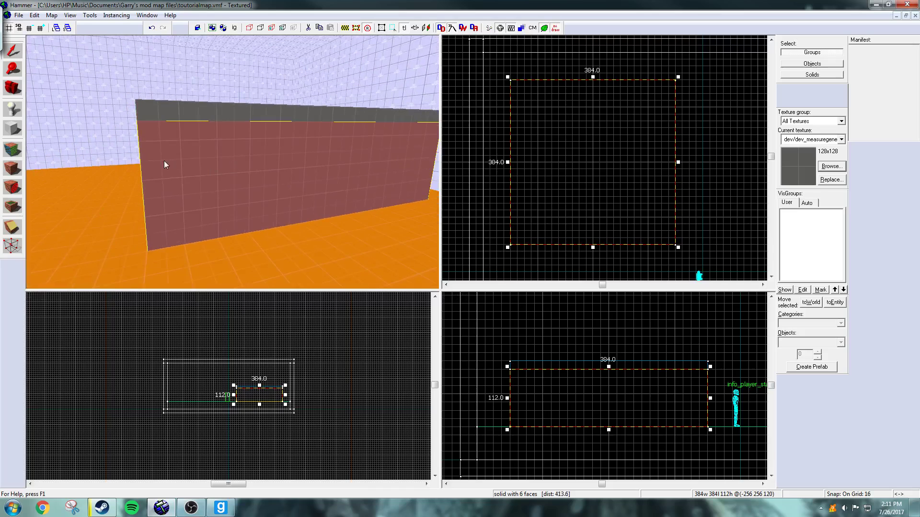
{"action": "scroll", "coordinate": [539, 150], "scroll_direction": "up", "scroll_amount": 1}
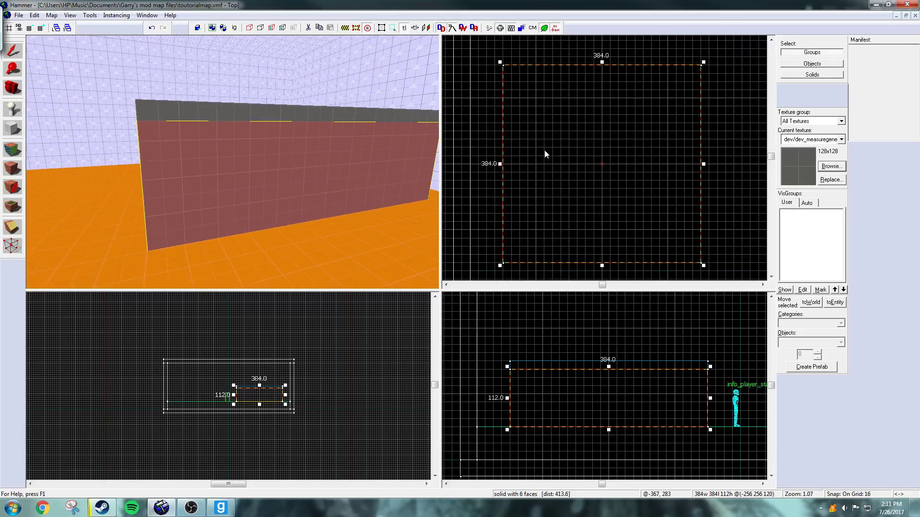
{"action": "left_click", "coordinate": [12, 227]}
{"action": "mouse_move", "coordinate": [511, 189]}
{"action": "left_mouse_down"}
{"action": "mouse_move", "coordinate": [512, 201]}
{"action": "mouse_move", "coordinate": [519, 182]}
{"action": "left_mouse_up"}
{"action": "key", "text": "Return"}
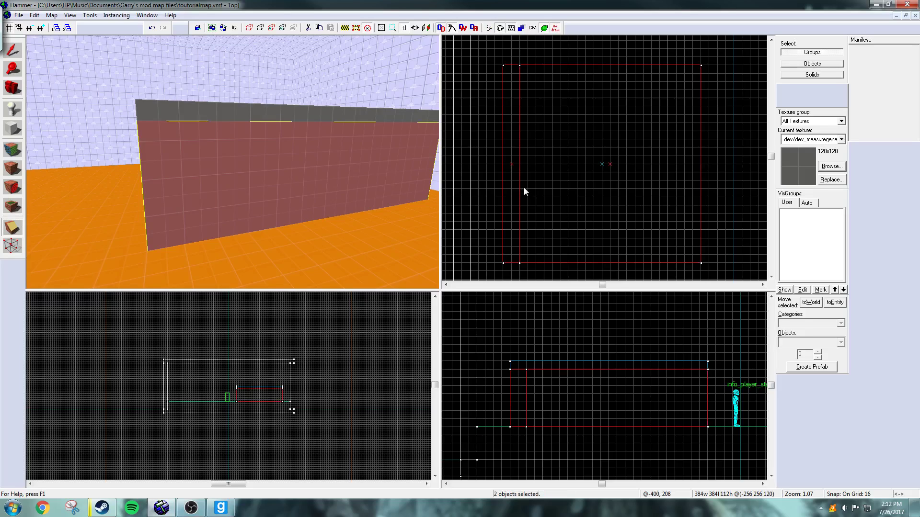
{"action": "left_click_drag", "start_coordinate": [683, 158], "coordinate": [683, 168]}
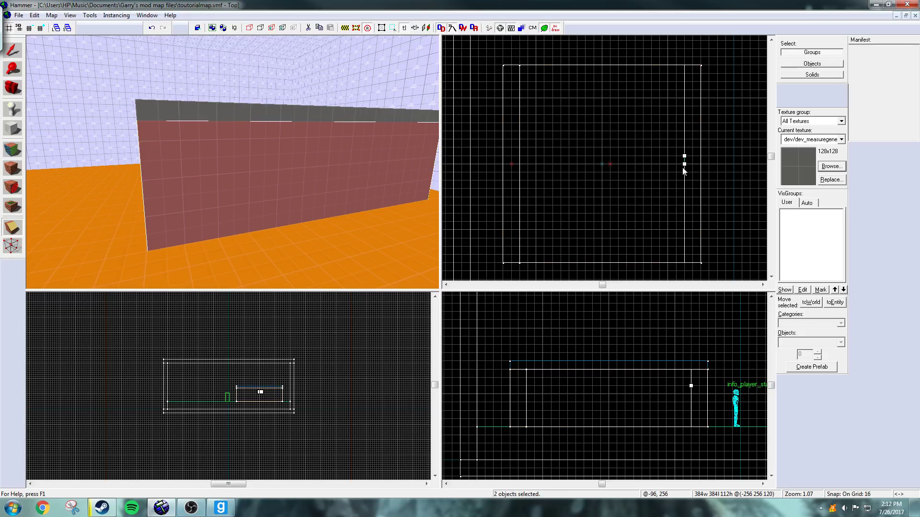
{"action": "key", "text": "Return"}
- Select the middle piece between the two walls and clip 32-unit-thick walls off its north and south ends, keeping all pieces
{"action": "left_click", "coordinate": [12, 50]}
{"action": "left_click", "coordinate": [153, 159]}
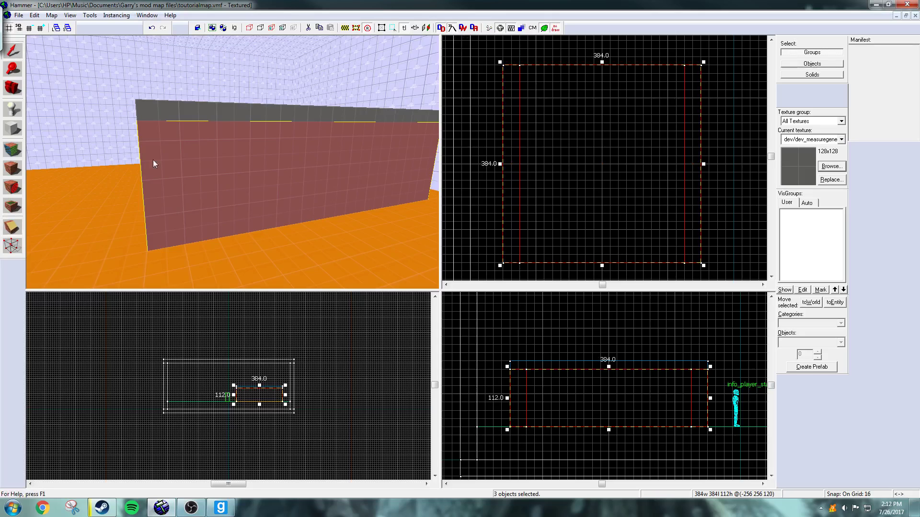
{"action": "key", "text": "z"}
{"action": "key", "text": "a"}
{"action": "key", "text": "z"}
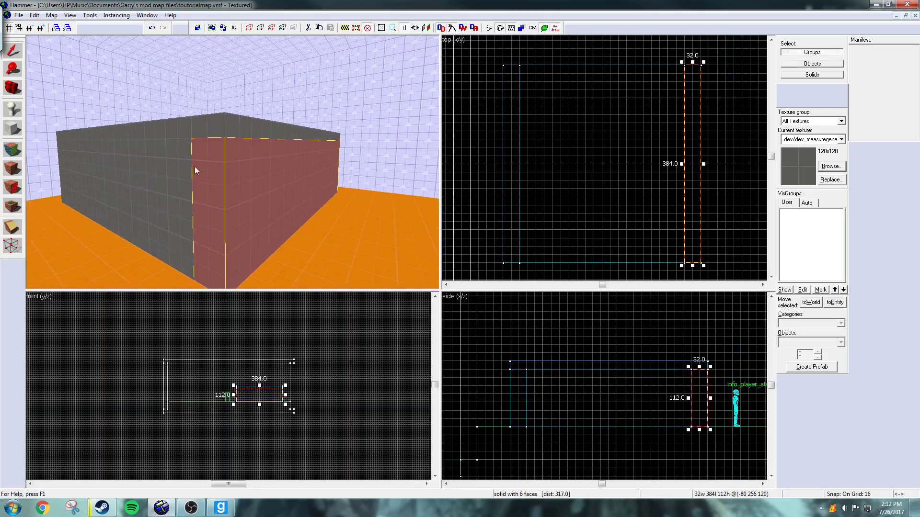
{"action": "left_click", "coordinate": [169, 171]}
{"action": "left_click", "coordinate": [16, 231]}
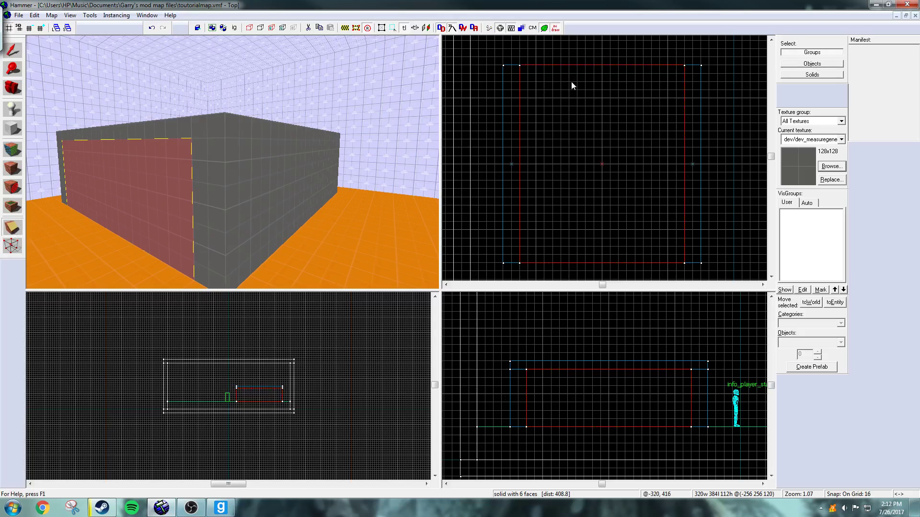
{"action": "left_click_drag", "start_coordinate": [571, 81], "coordinate": [577, 81]}
{"action": "key", "text": "Return"}
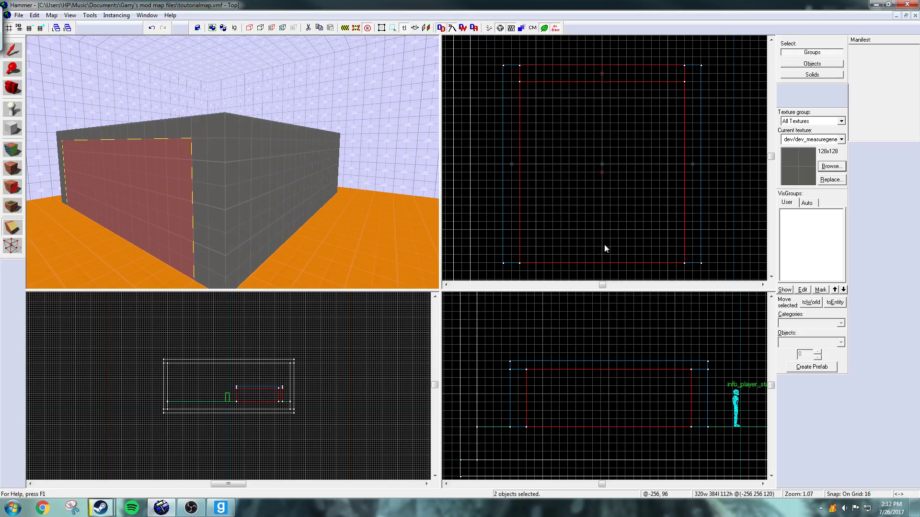
{"action": "left_click_drag", "start_coordinate": [594, 247], "coordinate": [600, 247]}
{"action": "key", "text": "Return"}
- Select only the inner 320 by 320 unit core piece enclosed by the four walls
{"action": "left_click", "coordinate": [13, 51]}
{"action": "scroll", "coordinate": [232, 162], "scroll_direction": "up", "scroll_amount": 5}
{"action": "key", "text": "a"}
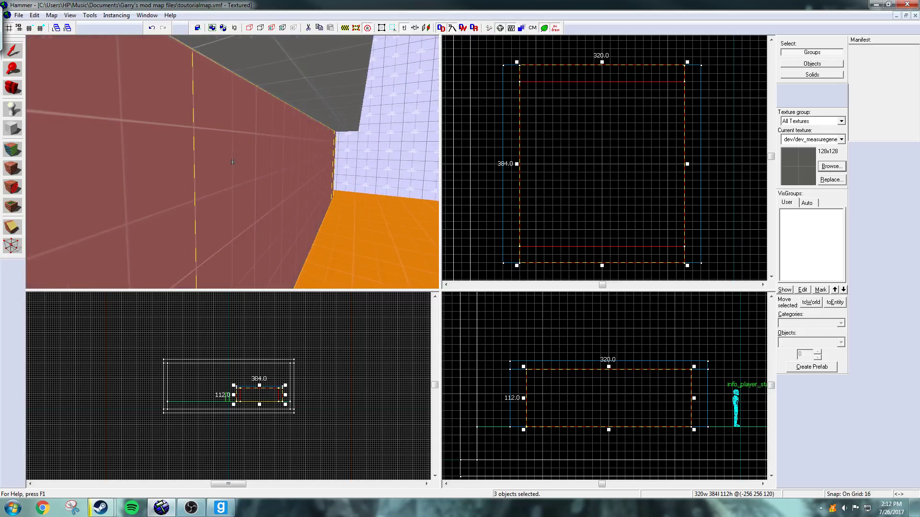
{"action": "left_click", "coordinate": [232, 162]}
{"action": "key", "text": "d"}
{"action": "key", "text": "s"}
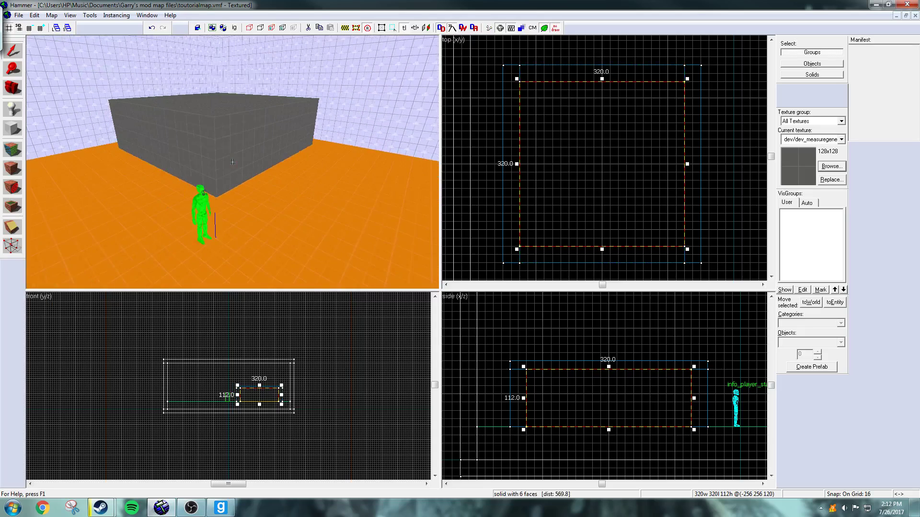
{"action": "key", "text": "w"}
{"action": "scroll", "coordinate": [232, 162], "scroll_direction": "up", "scroll_amount": 6}
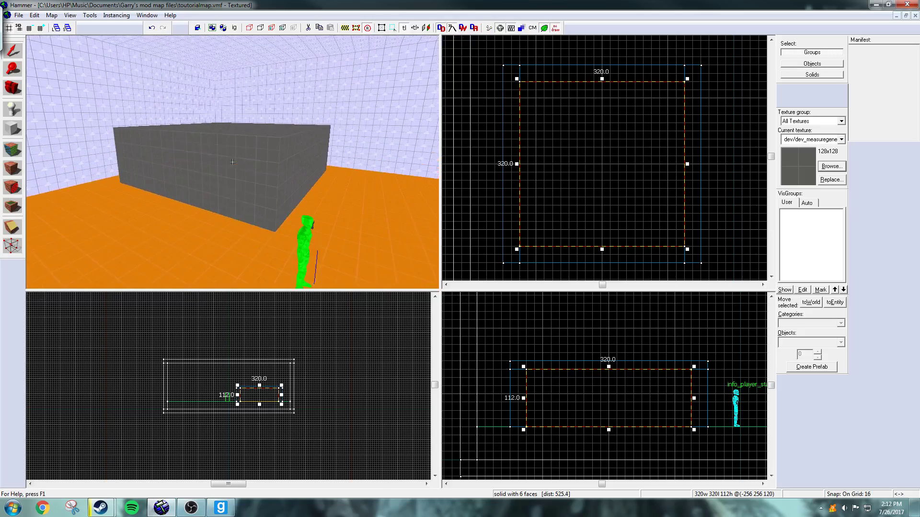
{"action": "scroll", "coordinate": [232, 162], "scroll_direction": "down", "scroll_amount": 6}
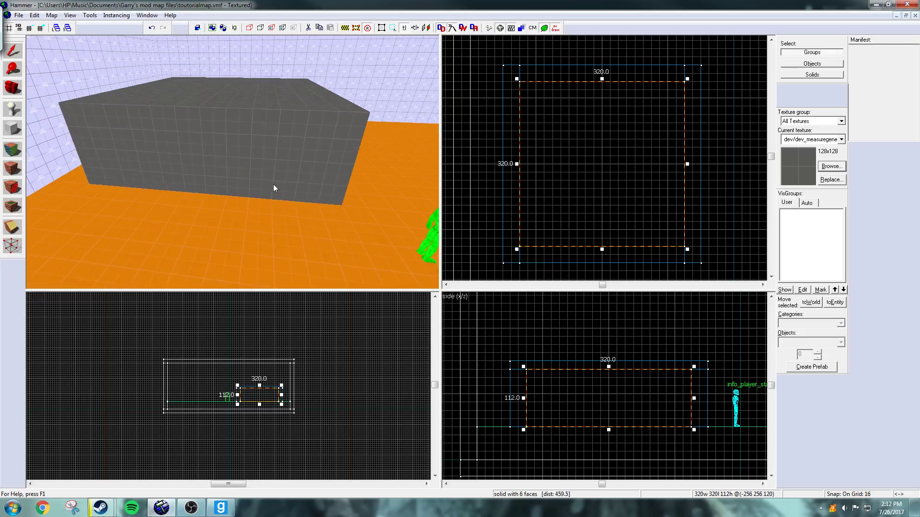
- Delete the inner core piece to check the hollow interior, and undo the deletion
{"action": "key", "text": "Escape"}
{"action": "key", "text": "z"}
{"action": "key", "text": "w"}
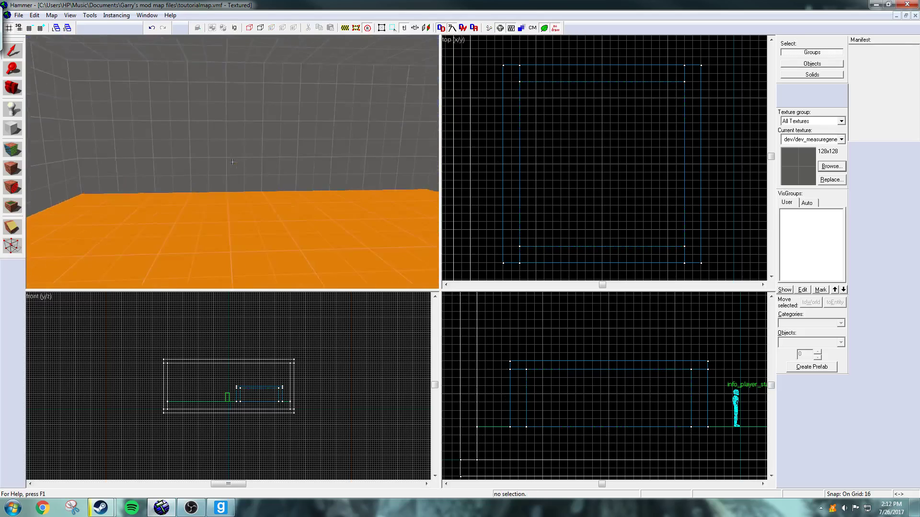
{"action": "key", "text": "s"}
{"action": "key", "text": "z"}
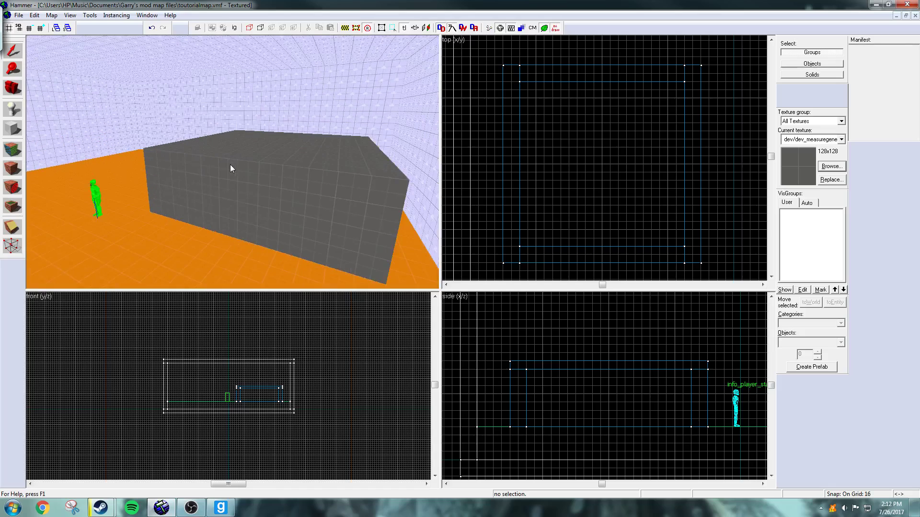
{"action": "left_click", "coordinate": [273, 189]}
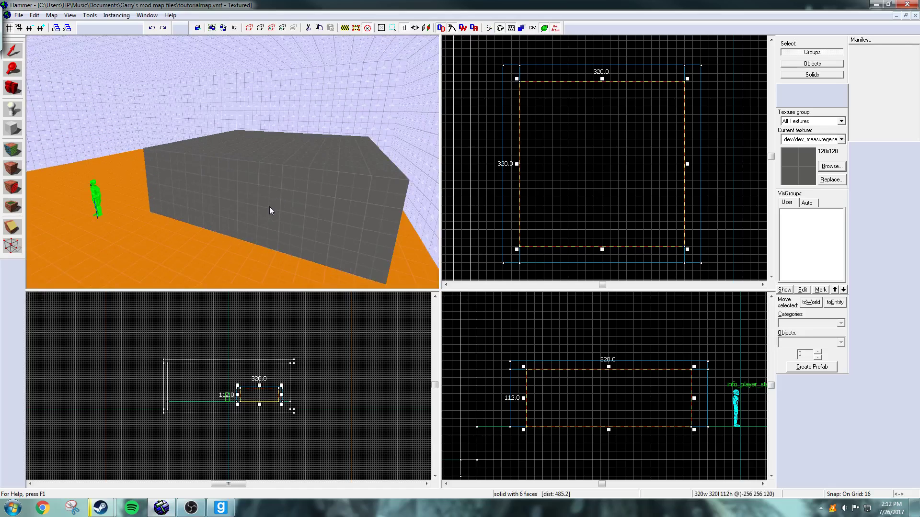
- Reduce the grid snap to 8 units and lower the core piece's top to make an 8-unit-thick floor slab
{"action": "key", "text": "z"}
{"action": "key", "text": "w"}
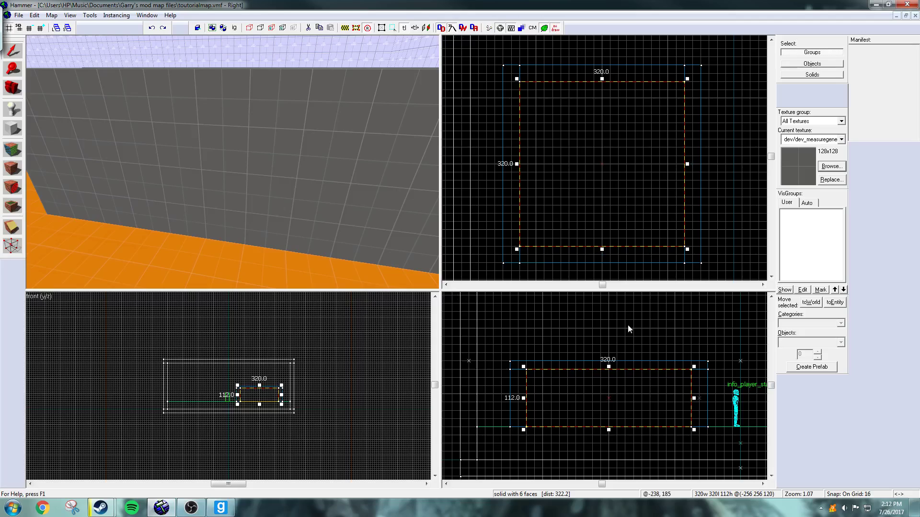
{"action": "scroll", "coordinate": [609, 392], "scroll_direction": "up", "scroll_amount": 3}
{"action": "left_click_drag", "start_coordinate": [608, 348], "coordinate": [605, 431]}
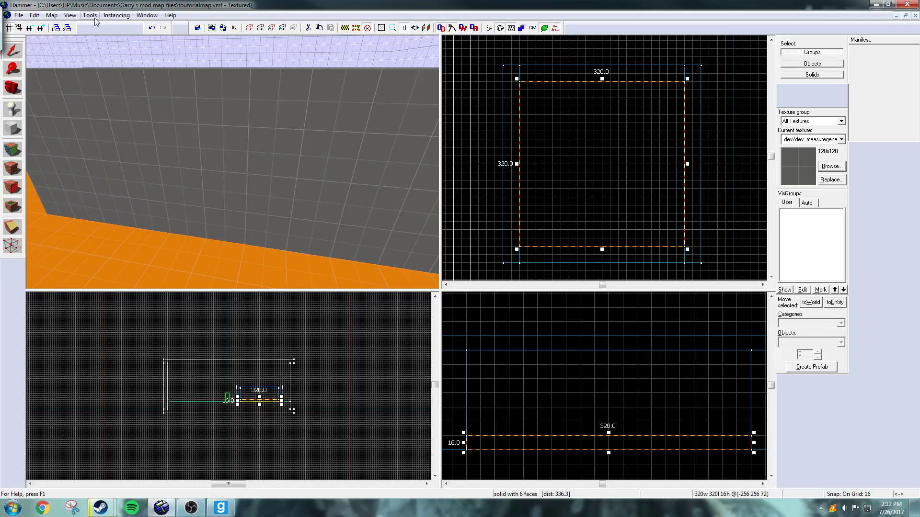
{"action": "left_click", "coordinate": [29, 28]}
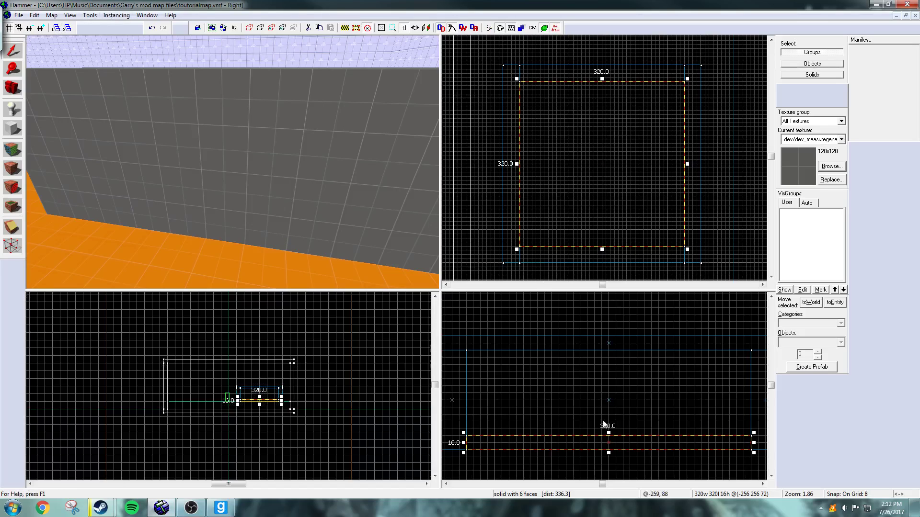
{"action": "left_click_drag", "start_coordinate": [608, 434], "coordinate": [608, 441]}
{"action": "key", "text": "Escape"}
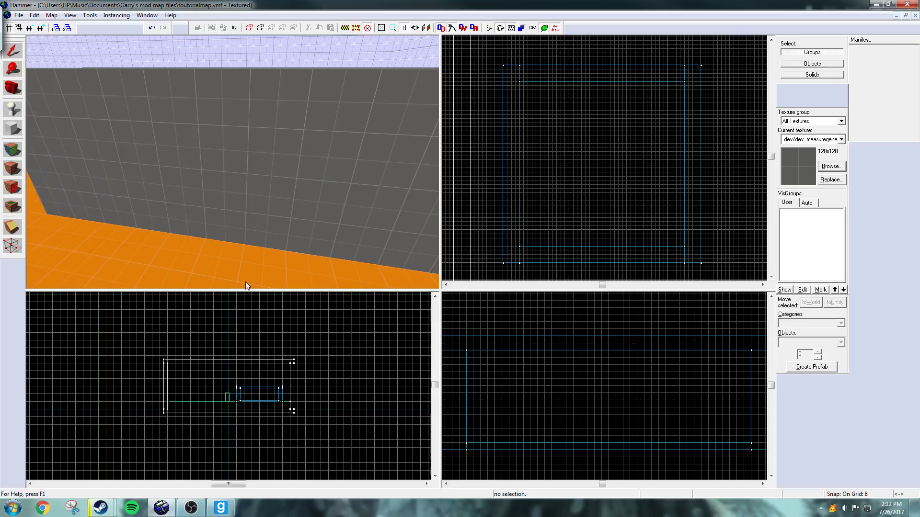
- Select only the building's east outer wall, the 384-unit-long piece
{"action": "key", "text": "z"}
{"action": "key", "text": "d"}
{"action": "key", "text": "a"}
{"action": "key", "text": "d"}
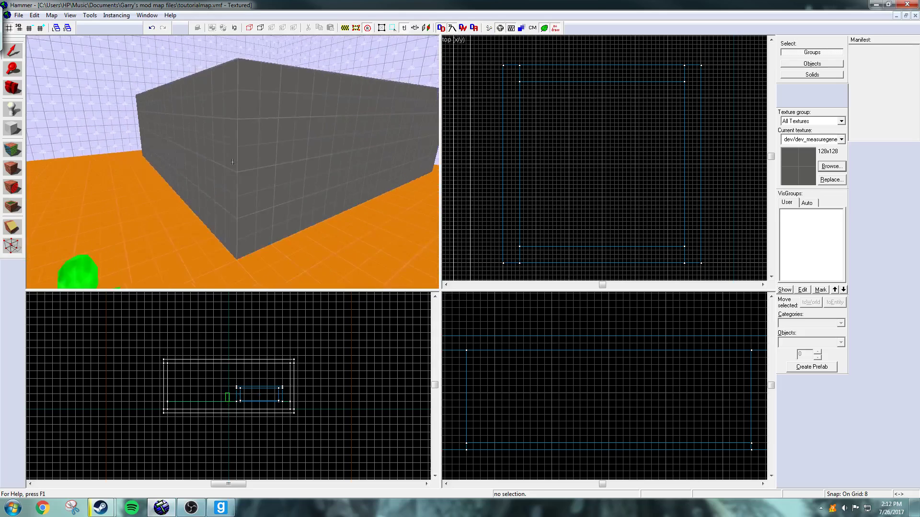
{"action": "key", "text": "w"}
{"action": "key", "text": "w"}
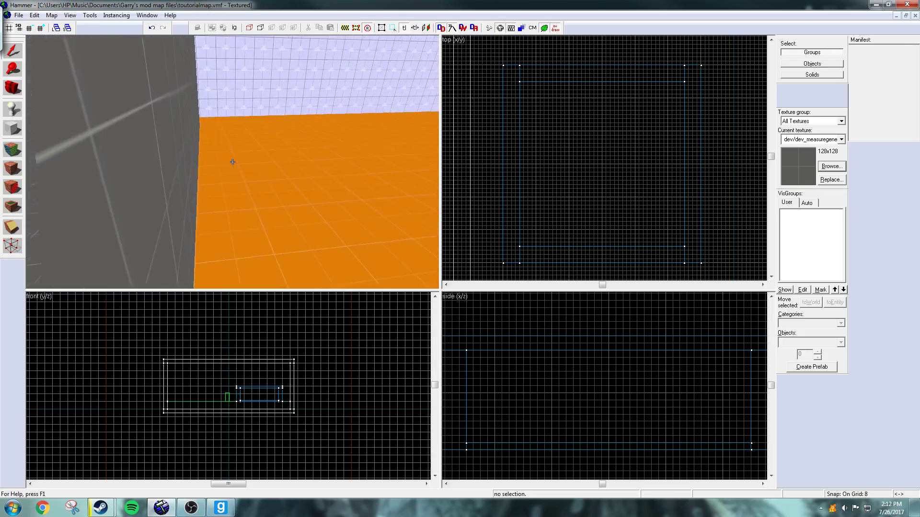
{"action": "left_click_drag", "start_coordinate": [232, 162], "coordinate": [232, 162]}
{"action": "key", "text": "z"}
{"action": "key", "text": "z"}
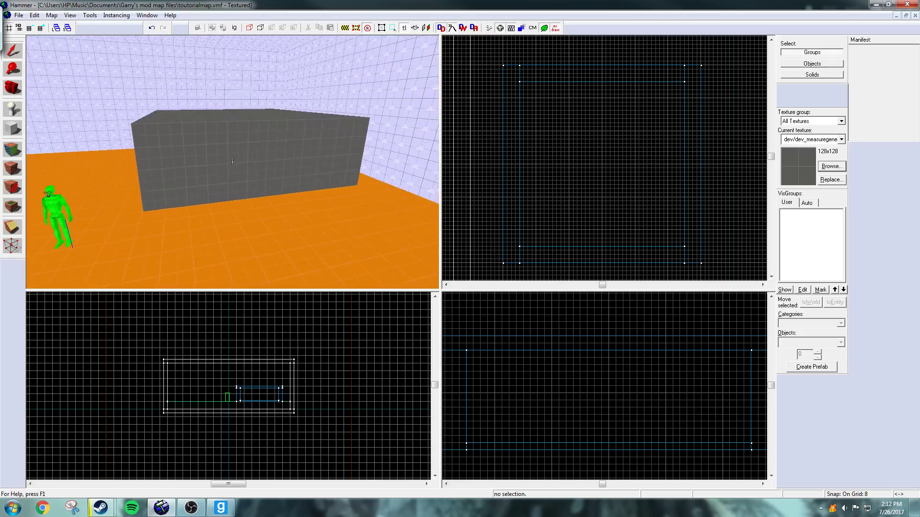
{"action": "key", "text": "d"}
{"action": "key", "text": "z"}
{"action": "left_click", "coordinate": [234, 164]}
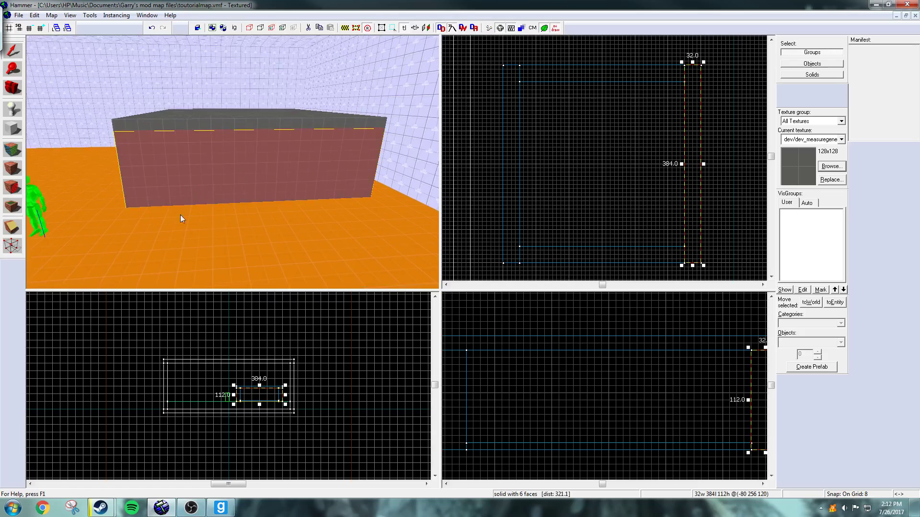
- Clip the east wall crosswise at y = 296 and y = 216, keeping all pieces, to separate an 80-unit-wide middle section
{"action": "scroll", "coordinate": [662, 175], "scroll_direction": "down", "scroll_amount": 4}
{"action": "scroll", "coordinate": [693, 163], "scroll_direction": "up", "scroll_amount": 5}
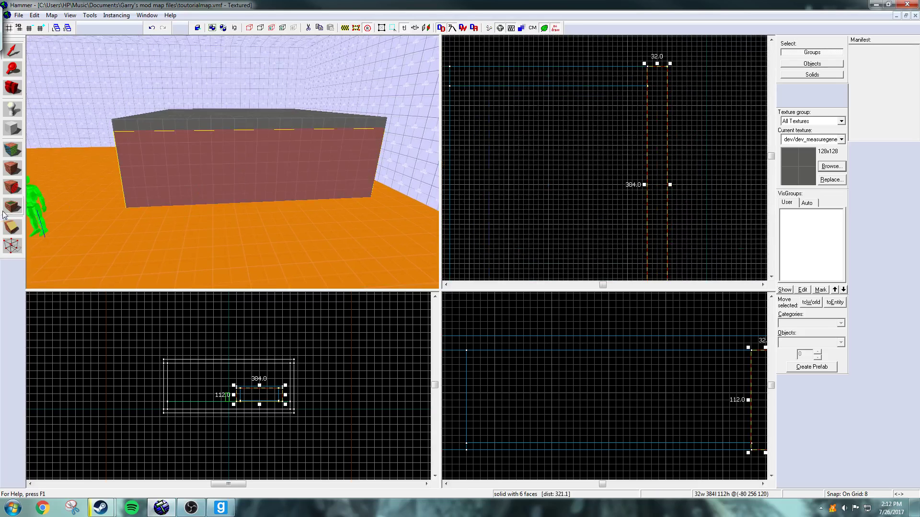
{"action": "left_click", "coordinate": [12, 226]}
{"action": "scroll", "coordinate": [658, 183], "scroll_direction": "up", "scroll_amount": 1}
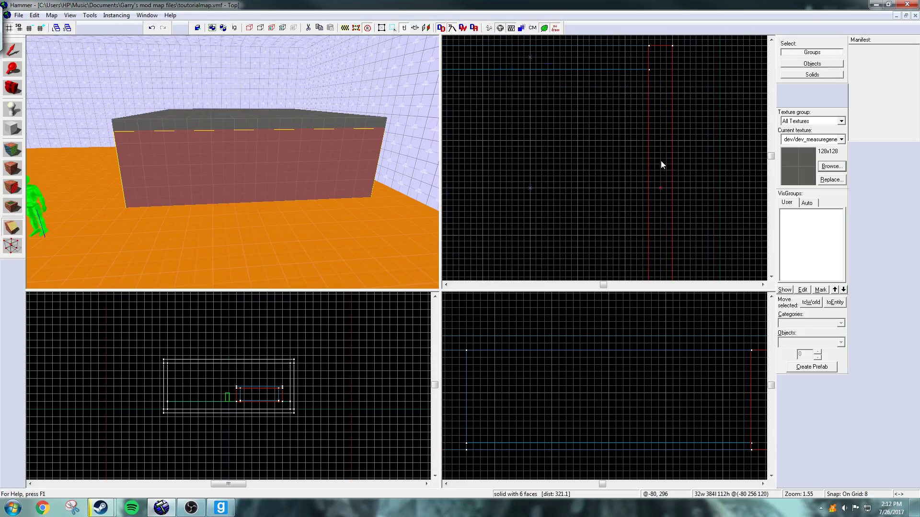
{"action": "left_click_drag", "start_coordinate": [658, 159], "coordinate": [663, 159]}
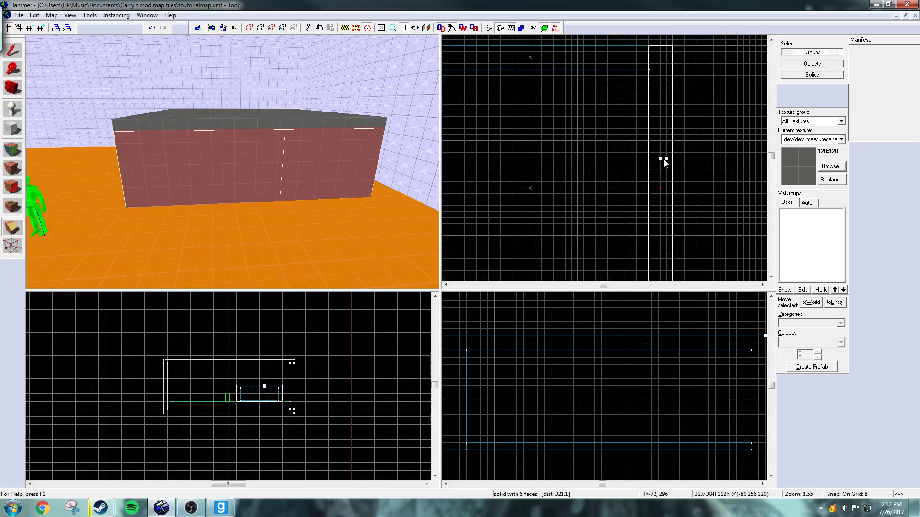
{"action": "key", "text": "Return"}
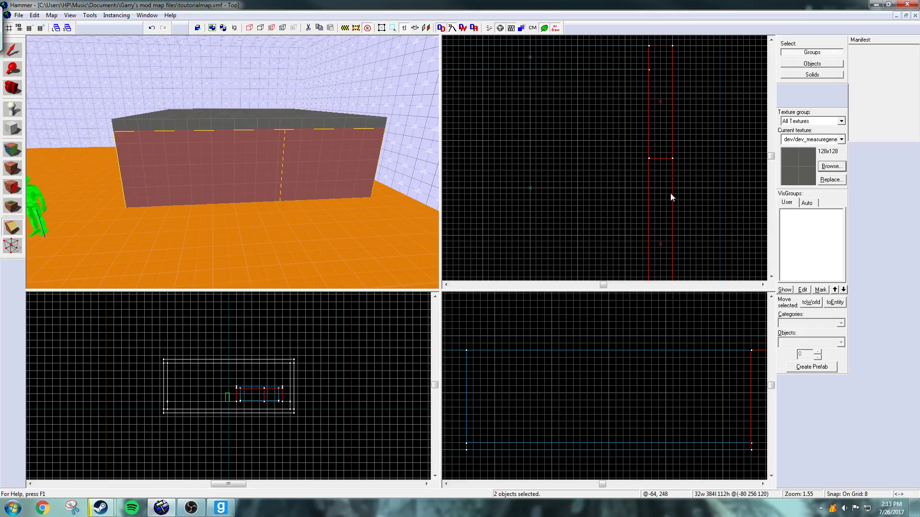
{"action": "left_click_drag", "start_coordinate": [661, 218], "coordinate": [665, 218]}
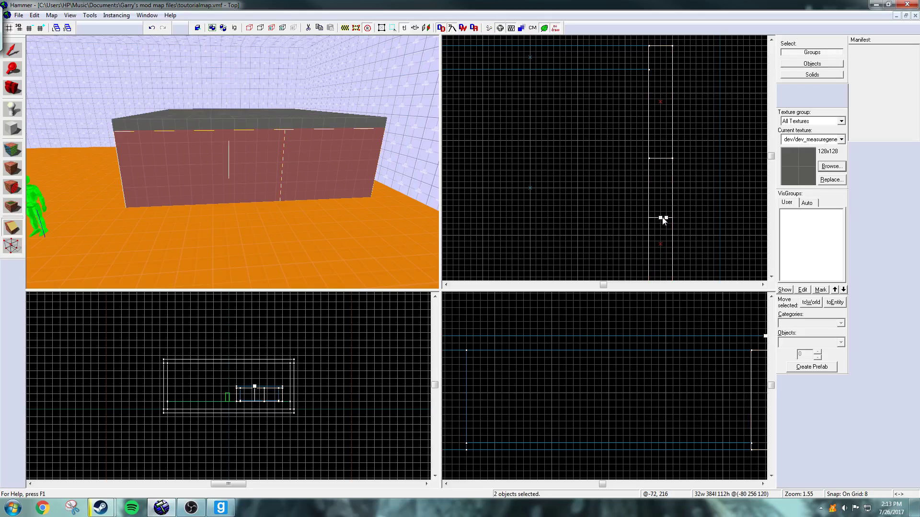
{"action": "scroll", "coordinate": [670, 198], "scroll_direction": "up", "scroll_amount": 3}
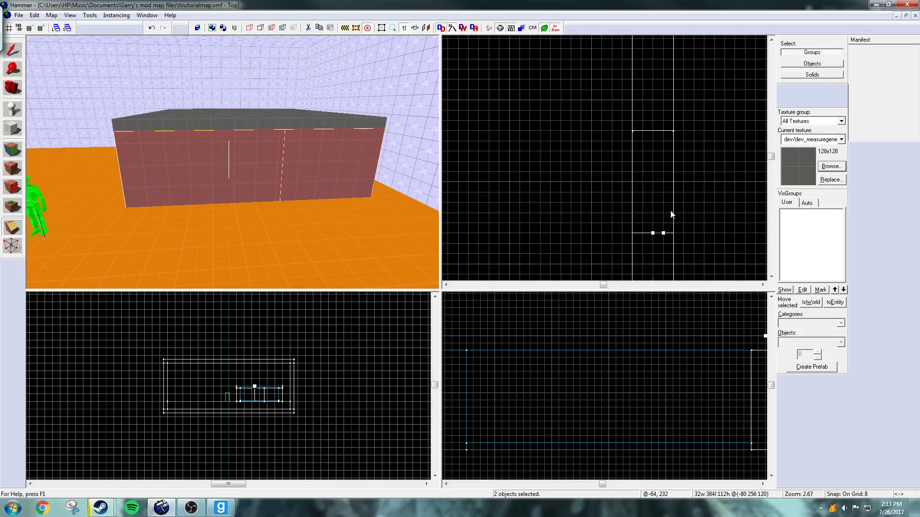
{"action": "key", "text": "Return"}
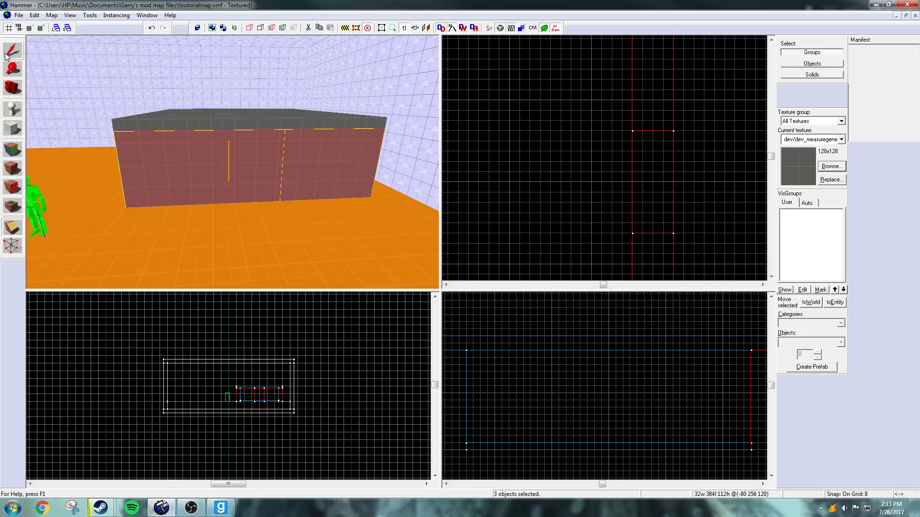
- Select only the 80-unit-wide middle section of the east wall
{"action": "left_click", "coordinate": [603, 6]}
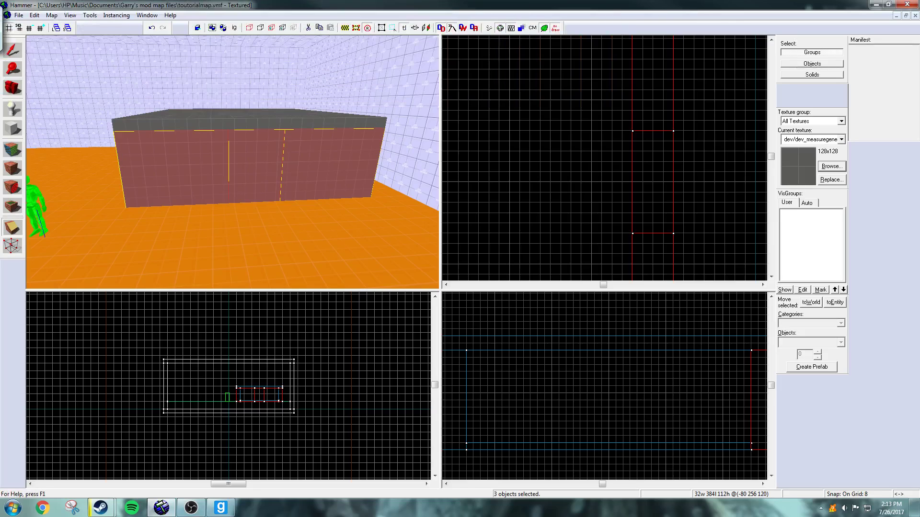
{"action": "left_click", "coordinate": [20, 56]}
{"action": "left_click", "coordinate": [275, 181]}
{"action": "key", "text": "z"}
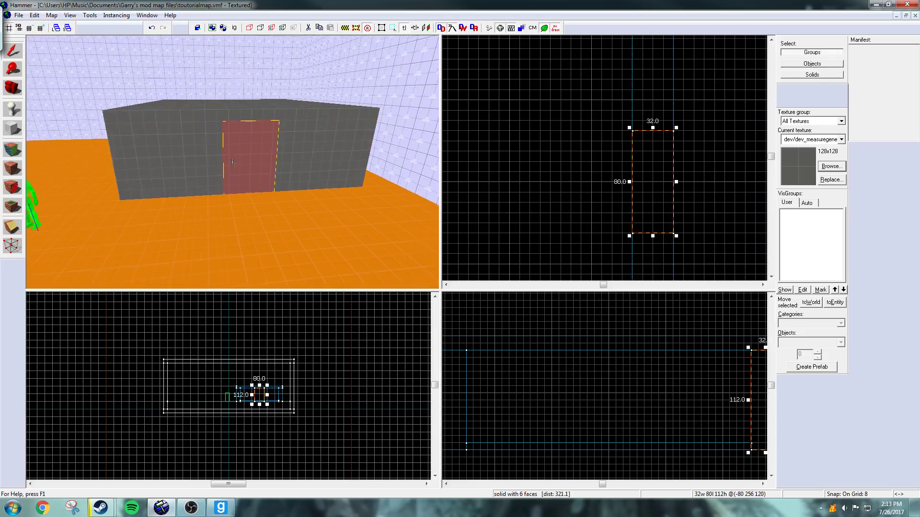
{"action": "key", "text": "w"}
{"action": "key", "text": "z"}
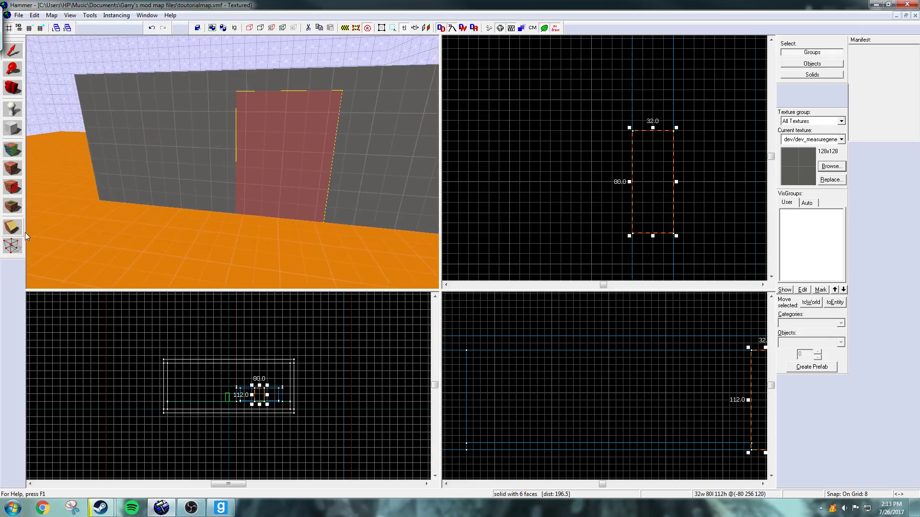
- Clip the middle section horizontally at height 152, keeping both pieces, and compare the door height with the info_player_start model
{"action": "scroll", "coordinate": [234, 391], "scroll_direction": "up", "scroll_amount": 10}
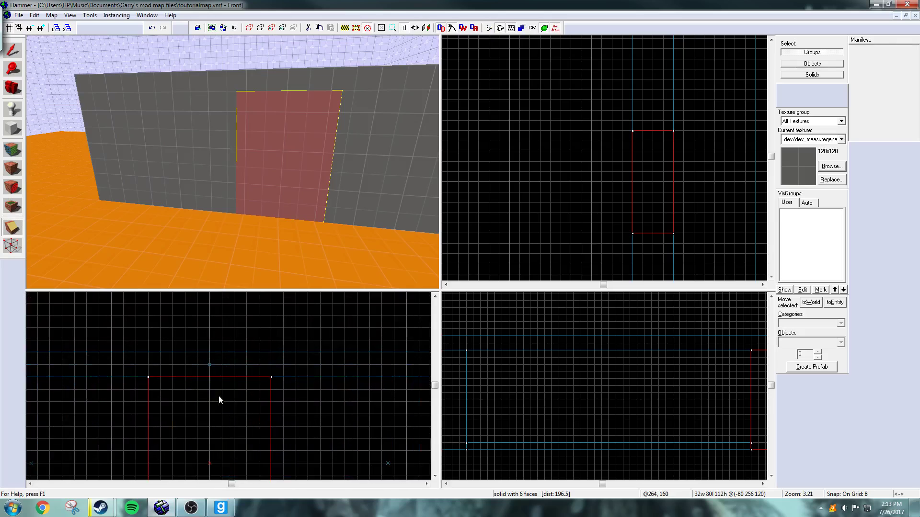
{"action": "left_click", "coordinate": [209, 415]}
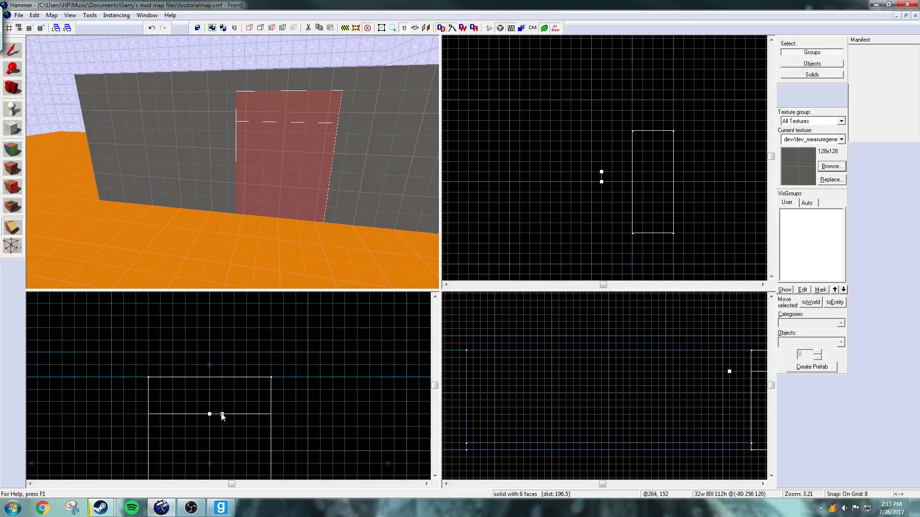
{"action": "scroll", "coordinate": [287, 388], "scroll_direction": "down", "scroll_amount": 5}
{"action": "scroll", "coordinate": [211, 398], "scroll_direction": "up", "scroll_amount": 6}
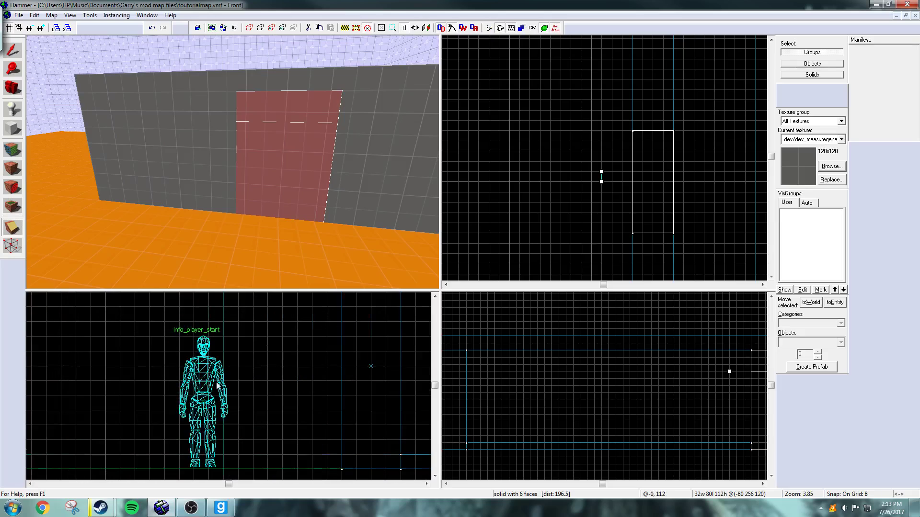
{"action": "scroll", "coordinate": [181, 372], "scroll_direction": "down", "scroll_amount": 6}
{"action": "key", "text": "z"}
{"action": "key", "text": "a"}
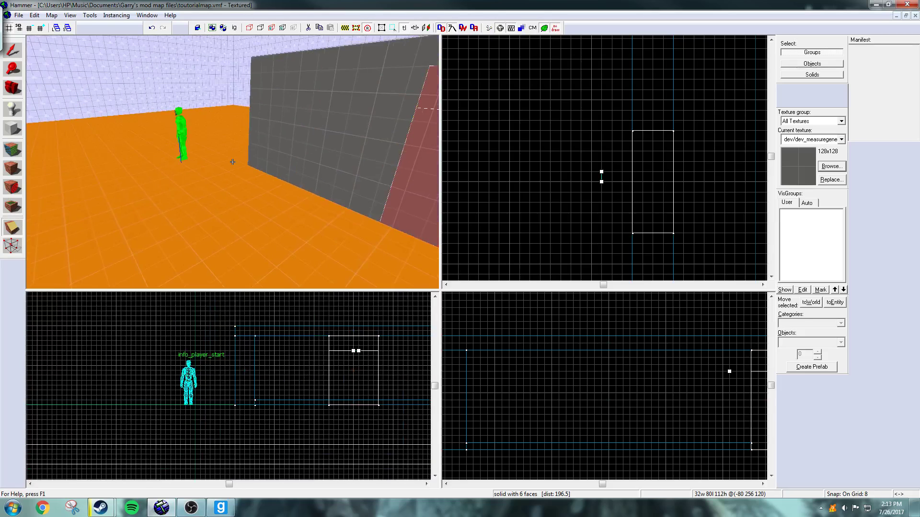
{"action": "key", "text": "z"}
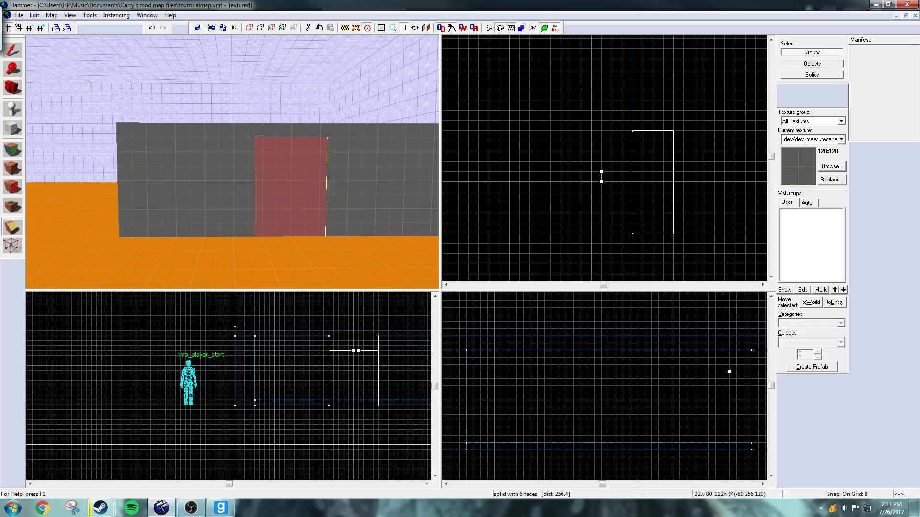
{"action": "key", "text": "Return"}
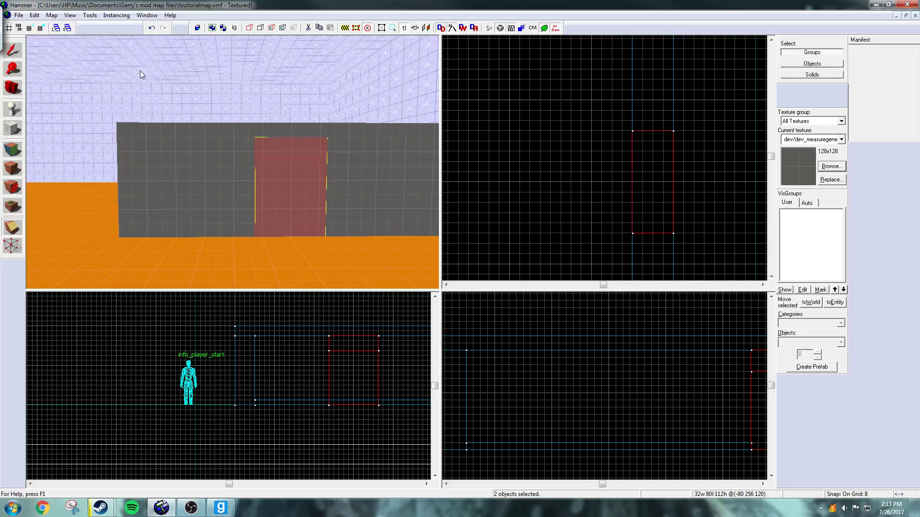
- Delete the lower piece of the clipped middle section to open a doorway, and look inside the building
{"action": "left_click", "coordinate": [13, 50]}
{"action": "key", "text": "Delete"}
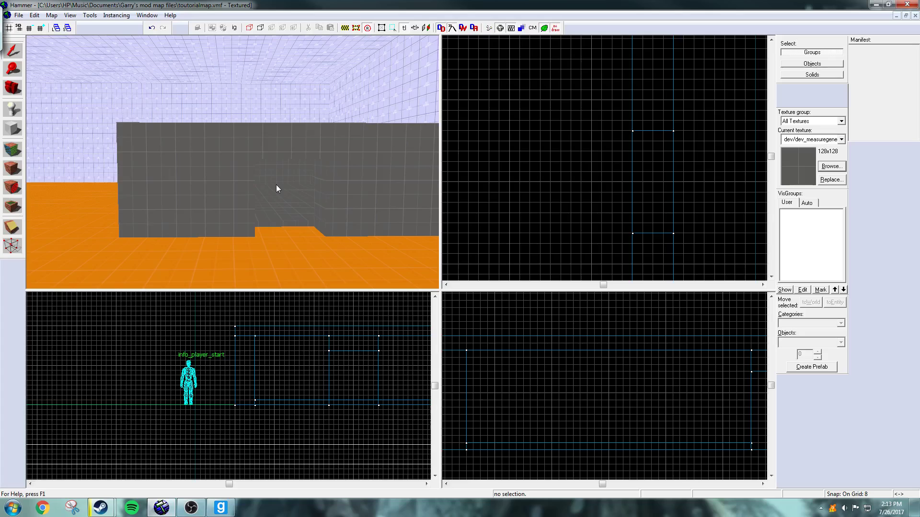
{"action": "key", "text": "z"}
{"action": "key", "text": "w"}
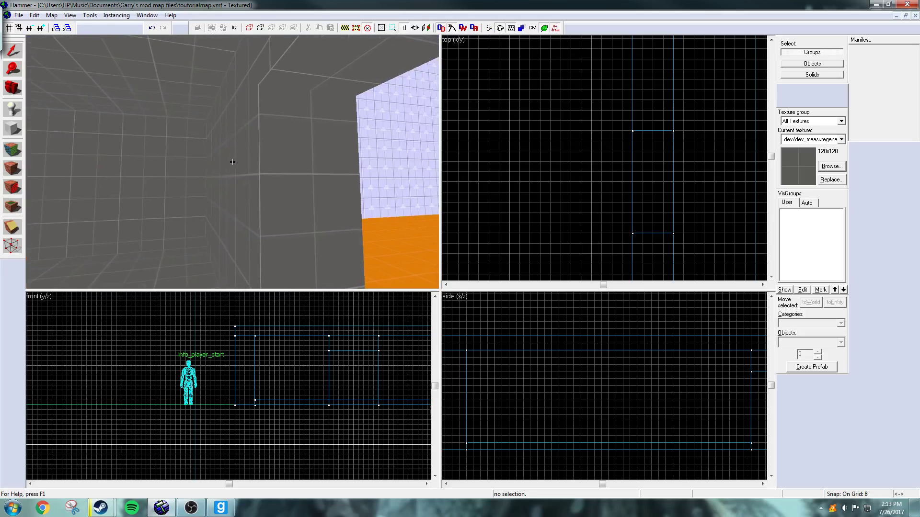
{"action": "key", "text": "s"}
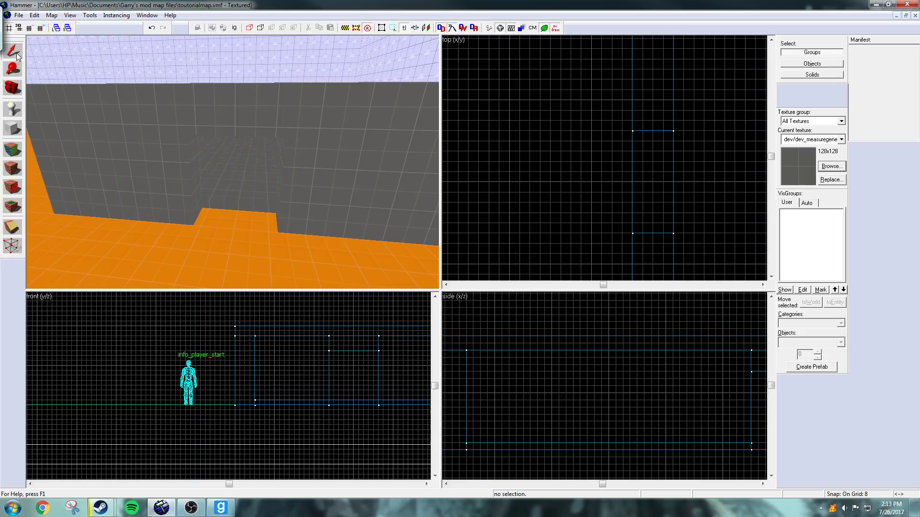
- Start texture application and select the top face of the building's roof
{"action": "left_click", "coordinate": [18, 151]}
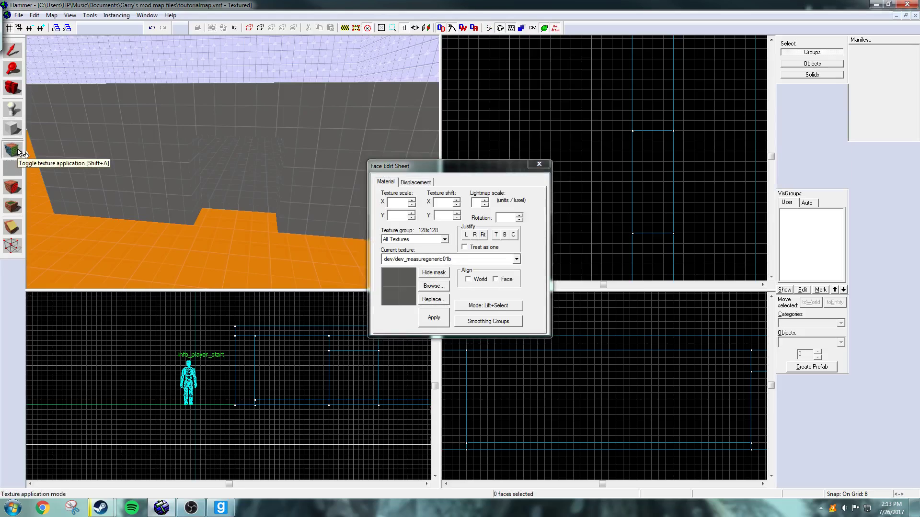
{"action": "key", "text": "z"}
{"action": "key", "text": "w"}
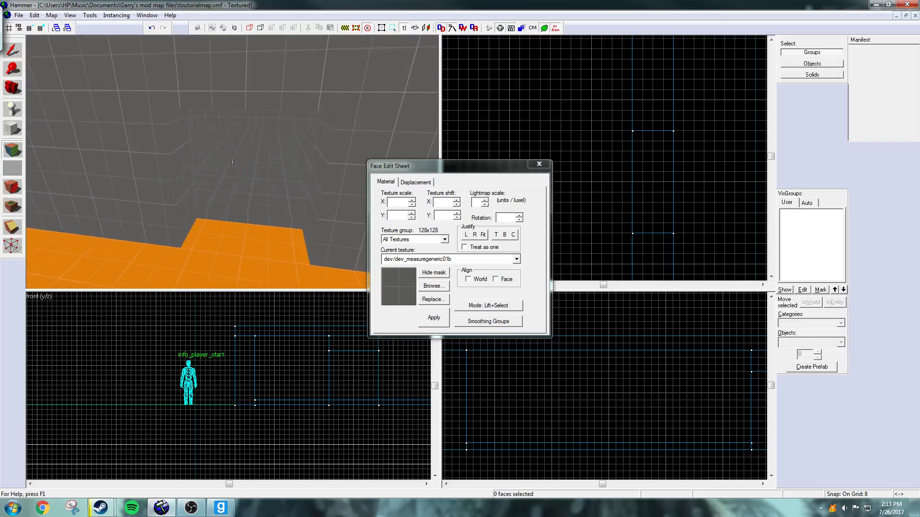
{"action": "key", "text": "s"}
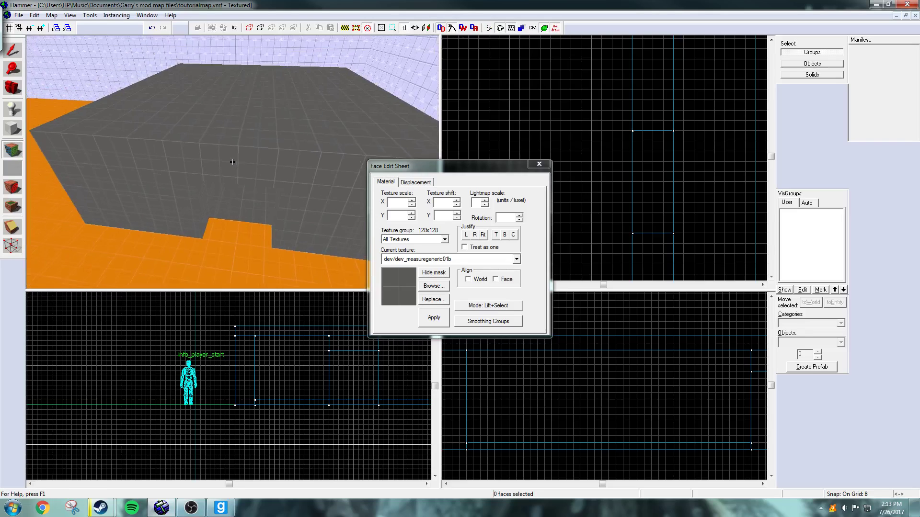
{"action": "key", "text": "a"}
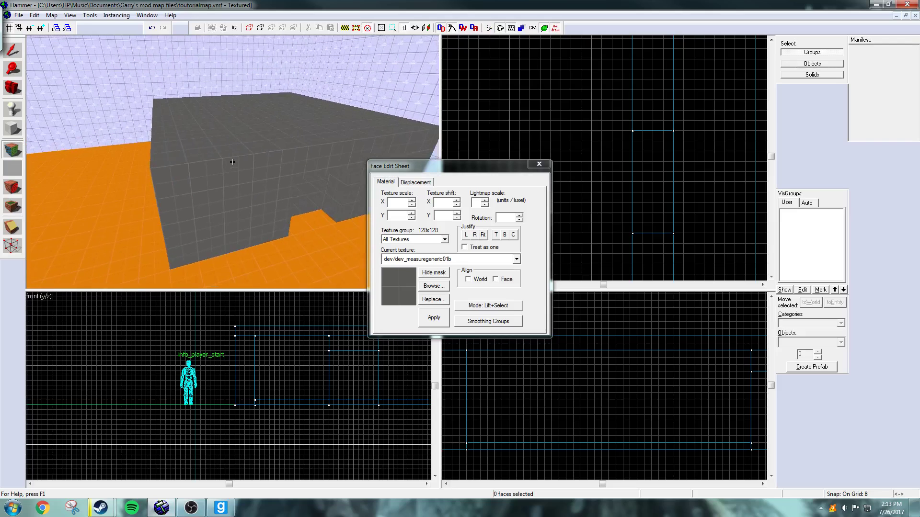
{"action": "key", "text": "a"}
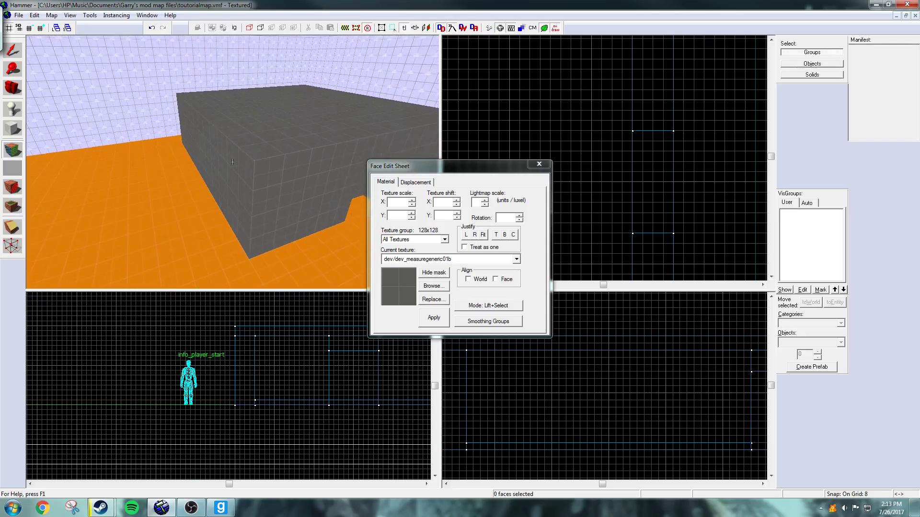
{"action": "key", "text": "w"}
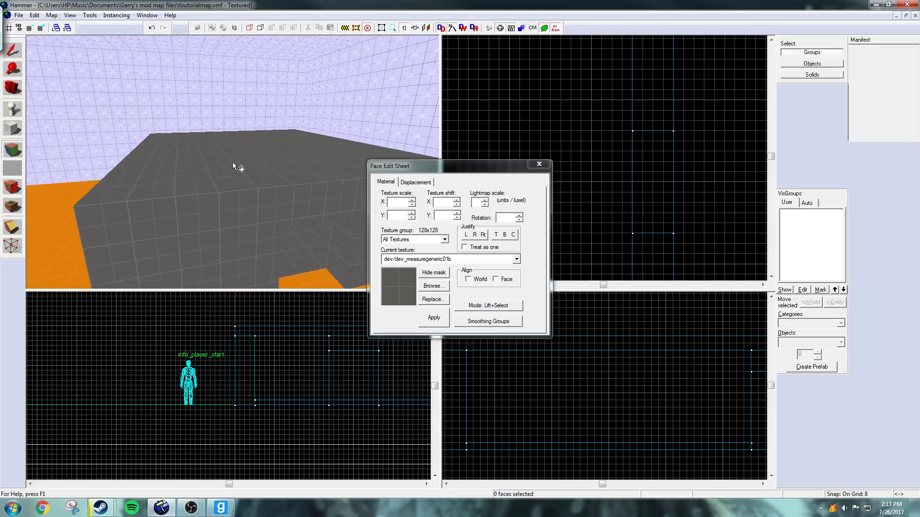
{"action": "left_click", "coordinate": [232, 162]}
- Add the interior floor and ceiling faces to the face selection
{"action": "key", "text": "z"}
{"action": "key", "text": "w"}
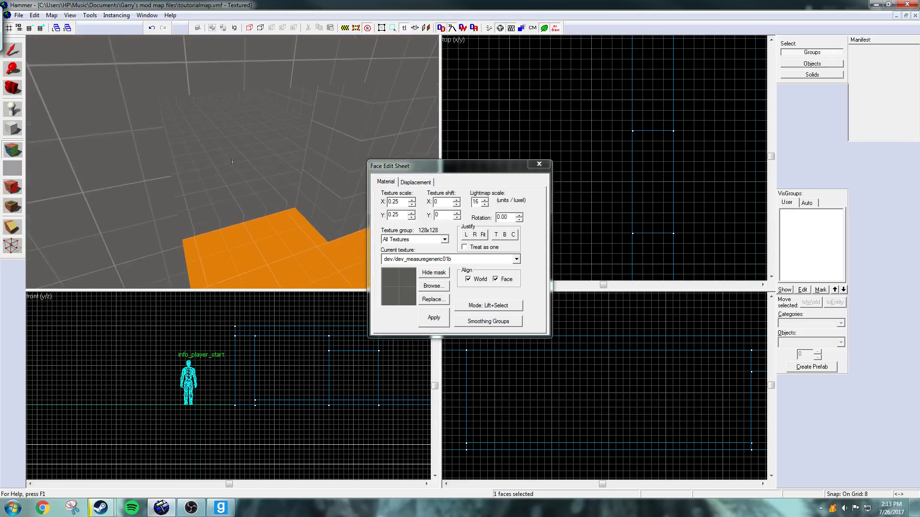
{"action": "left_click", "coordinate": [231, 162], "text": "ctrl"}
{"action": "key", "text": "z"}
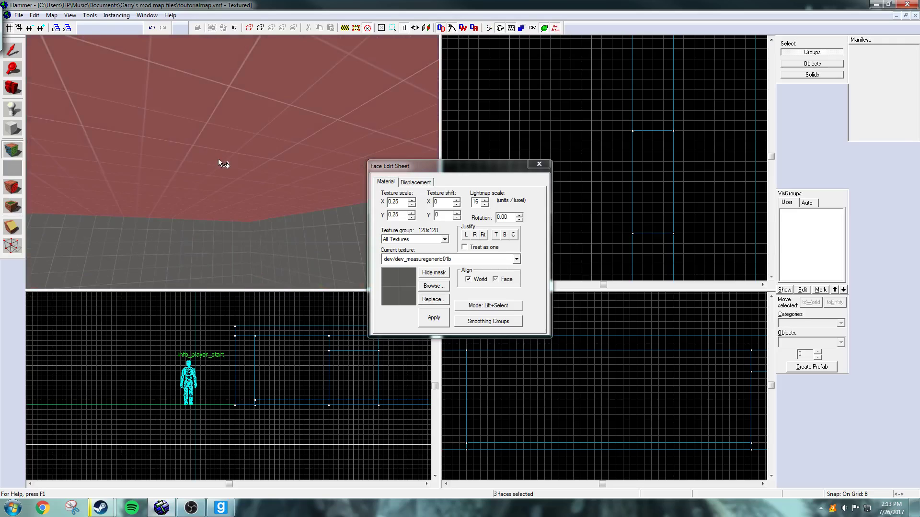
{"action": "key", "text": "z"}
{"action": "key", "text": "s"}
{"action": "key", "text": "z"}
{"action": "left_click", "coordinate": [223, 131], "text": "ctrl"}
{"action": "key", "text": "z"}
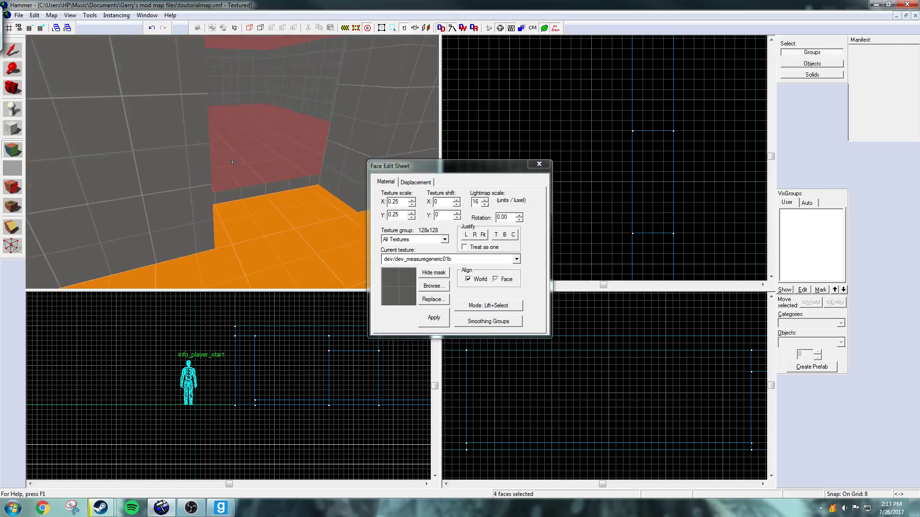
{"action": "key", "text": "s"}
{"action": "key", "text": "z"}
- Apply the orange dev/dev_measuregeneric01 texture to the selected faces and close the Face Edit Sheet
{"action": "left_click", "coordinate": [433, 285]}
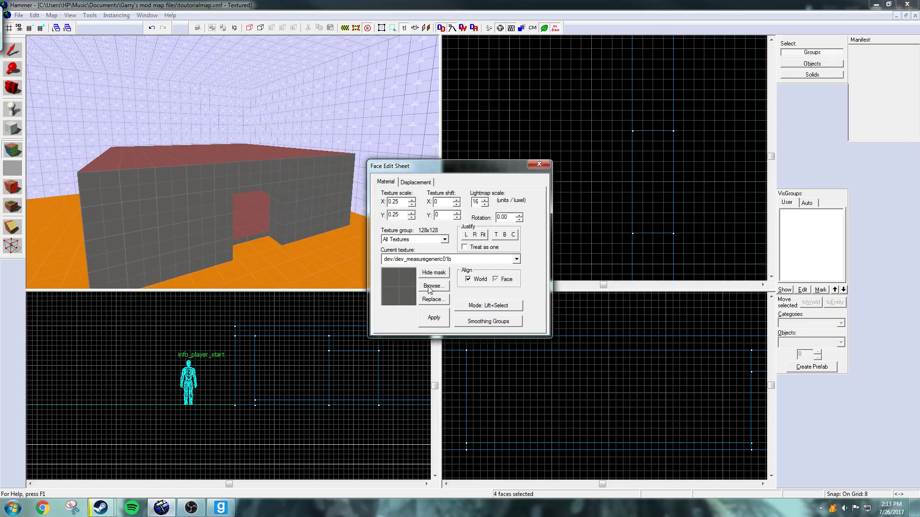
{"action": "double_click", "coordinate": [406, 152]}
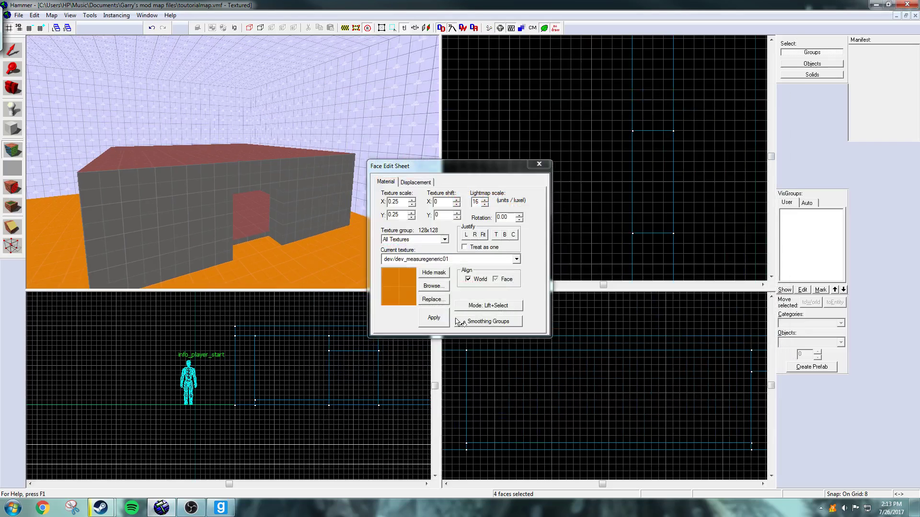
{"action": "left_click", "coordinate": [446, 320]}
{"action": "left_click", "coordinate": [536, 163]}
{"action": "left_click", "coordinate": [537, 165]}
{"action": "key", "text": "z"}
{"action": "key", "text": "w"}
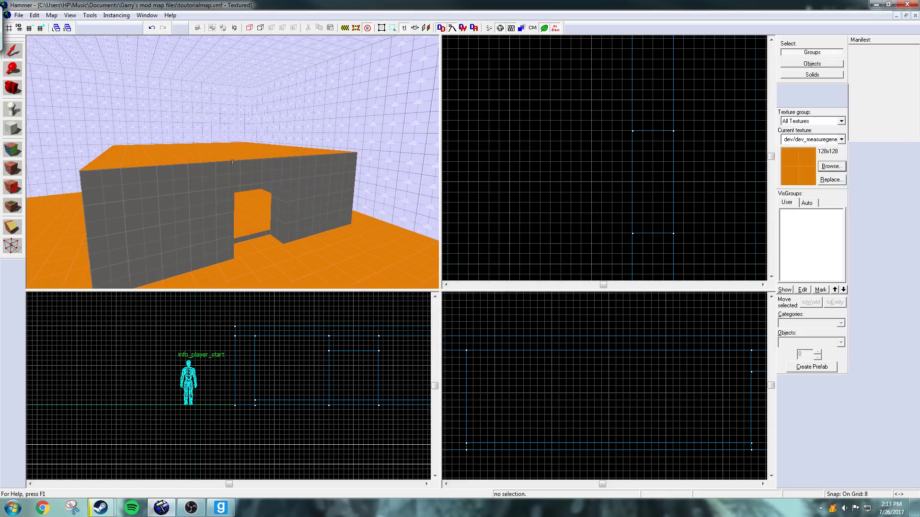
- Examine the retextured roof, ceiling, floor and doorway from outside and inside the building
{"action": "key", "text": "s"}
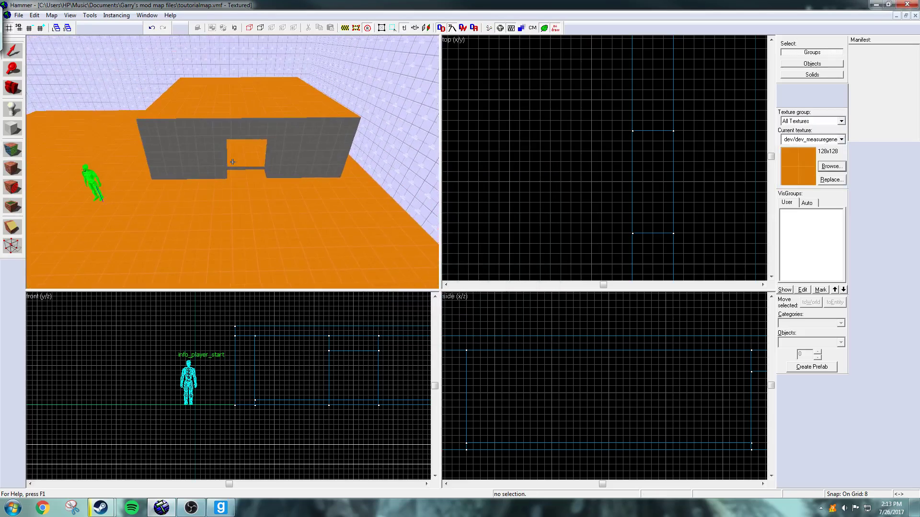
{"action": "key", "text": "w"}
{"action": "key", "text": "s"}
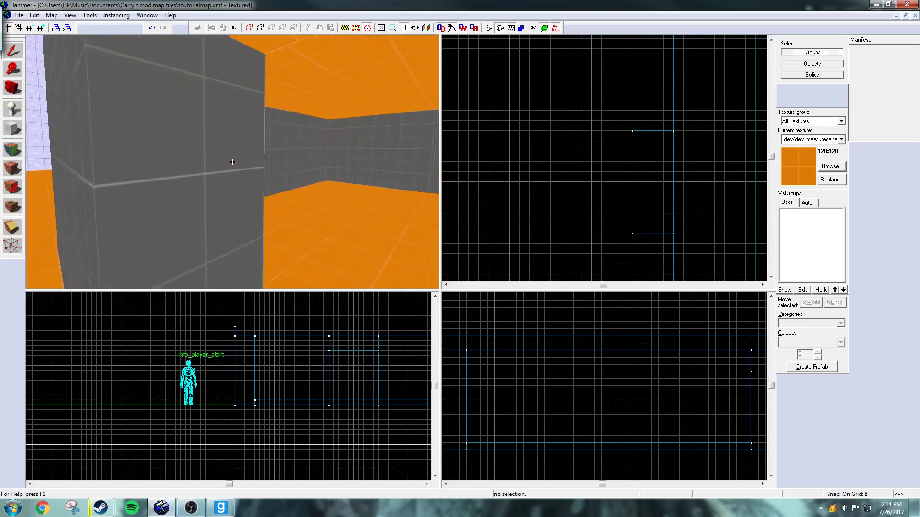
{"action": "key", "text": "w"}
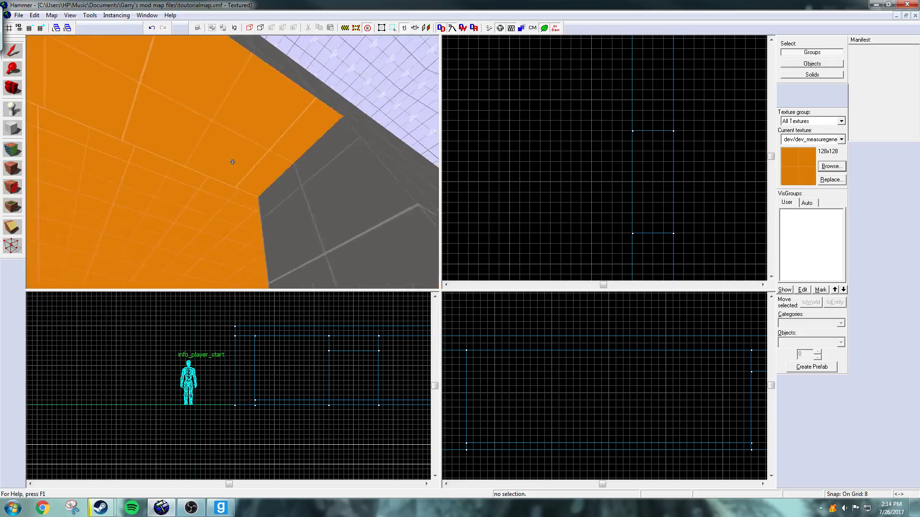
{"action": "key", "text": "s"}
{"action": "key", "text": "w"}
{"action": "key", "text": "w"}
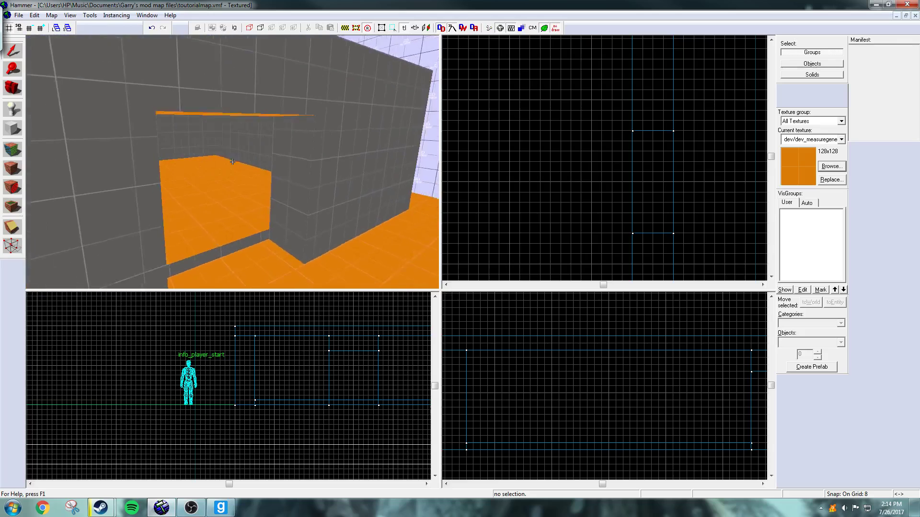
{"action": "key", "text": "w"}
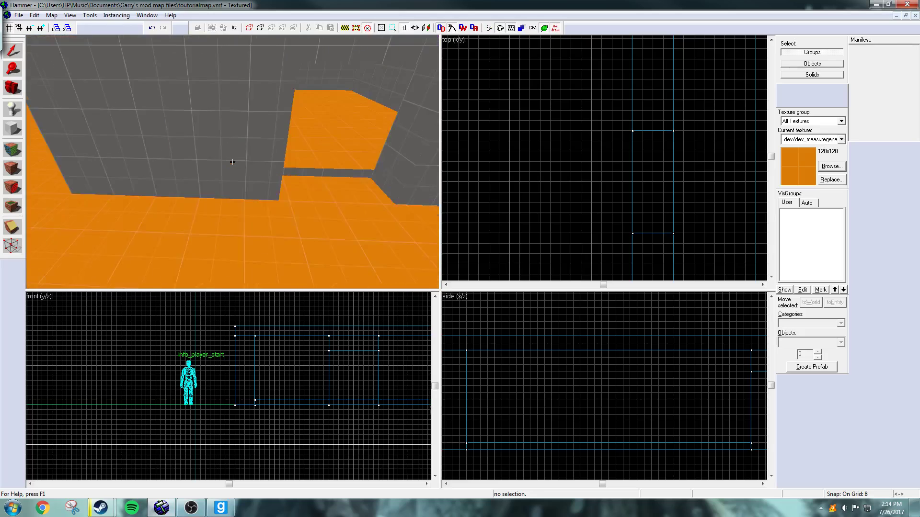
{"action": "key", "text": "s"}
{"action": "key", "text": "w"}
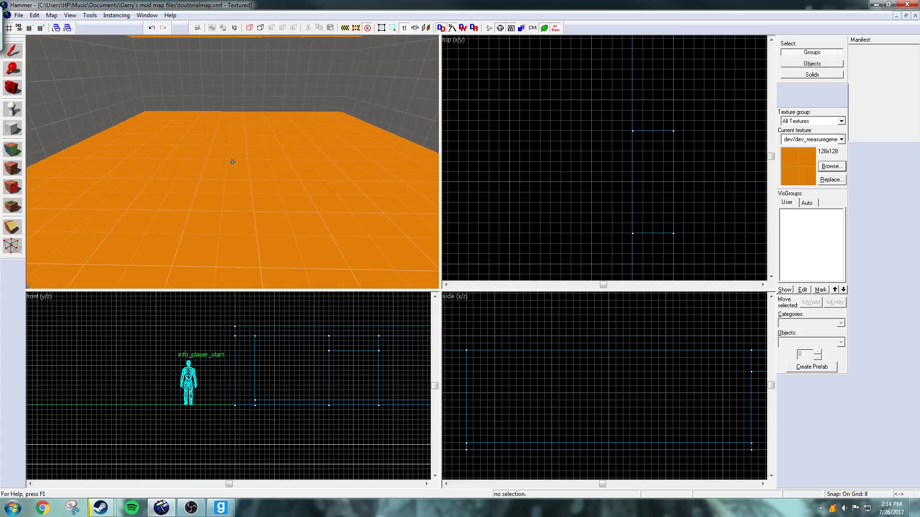
- Place an info_player_start entity on the building's interior floor, select it and open its object properties
{"action": "key", "text": "z"}
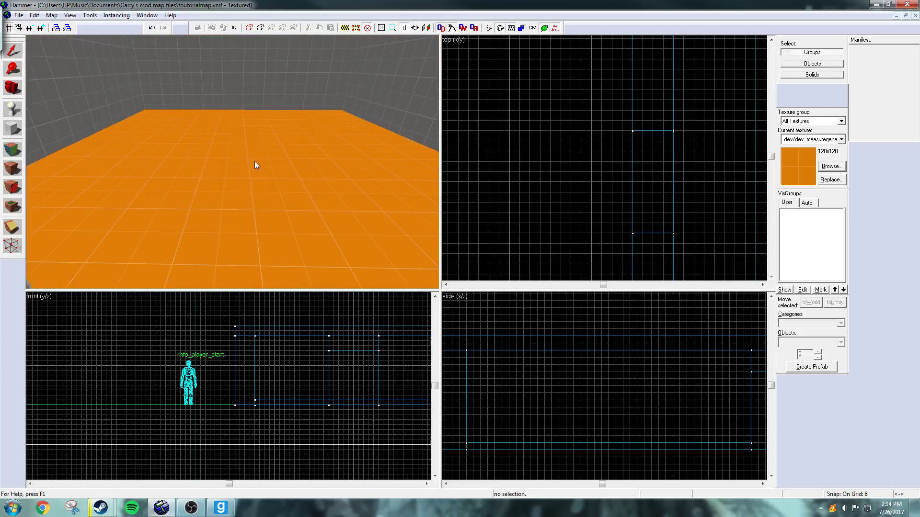
{"action": "key", "text": "z"}
{"action": "key", "text": "s"}
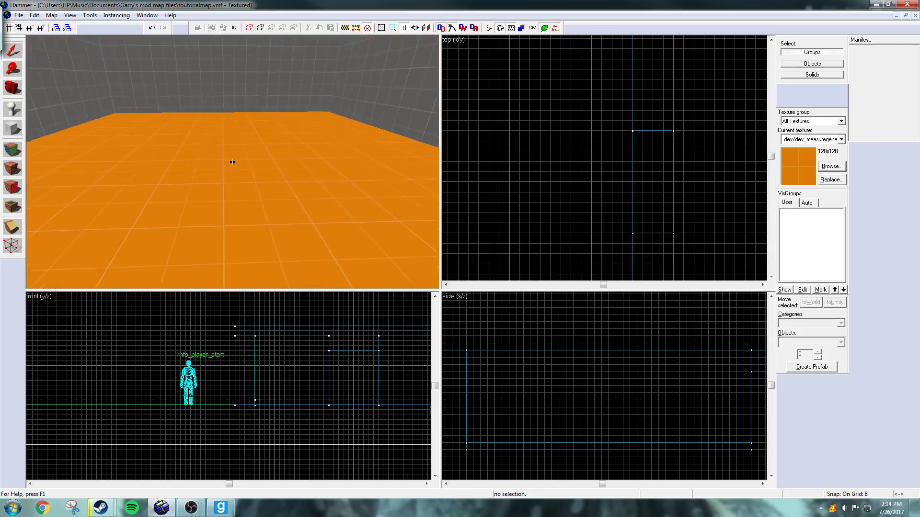
{"action": "key", "text": "z"}
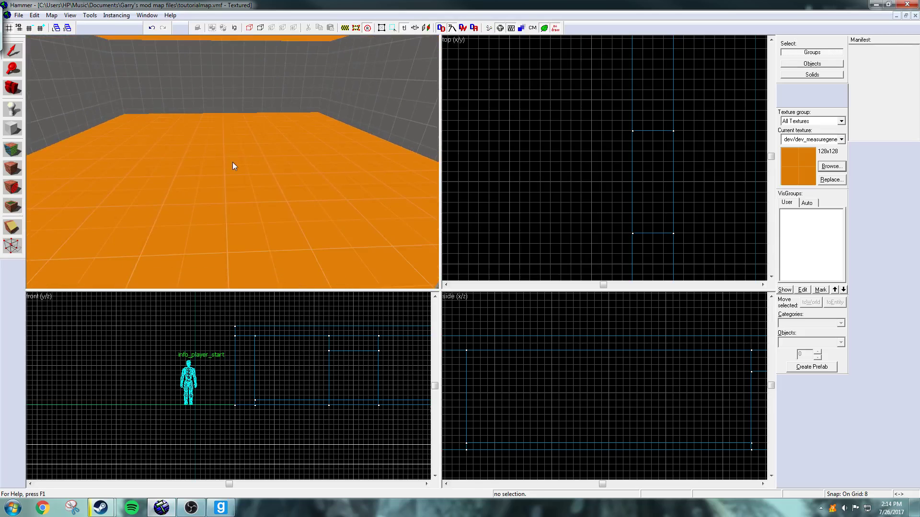
{"action": "left_click", "coordinate": [17, 114]}
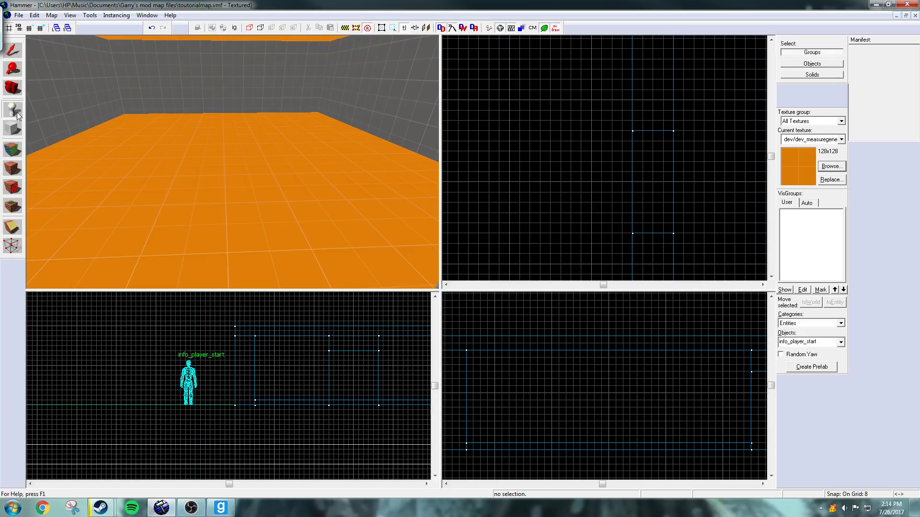
{"action": "left_click", "coordinate": [220, 154]}
{"action": "left_click", "coordinate": [14, 53]}
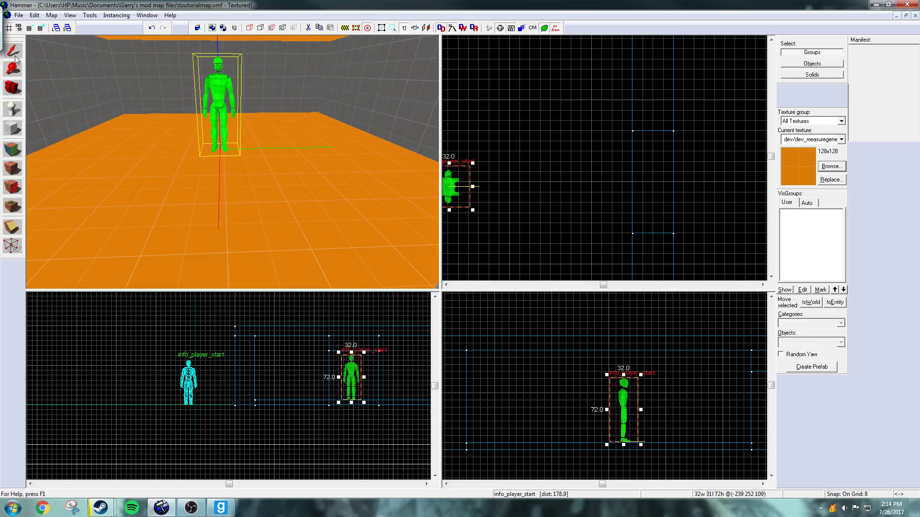
{"action": "double_click", "coordinate": [226, 92]}
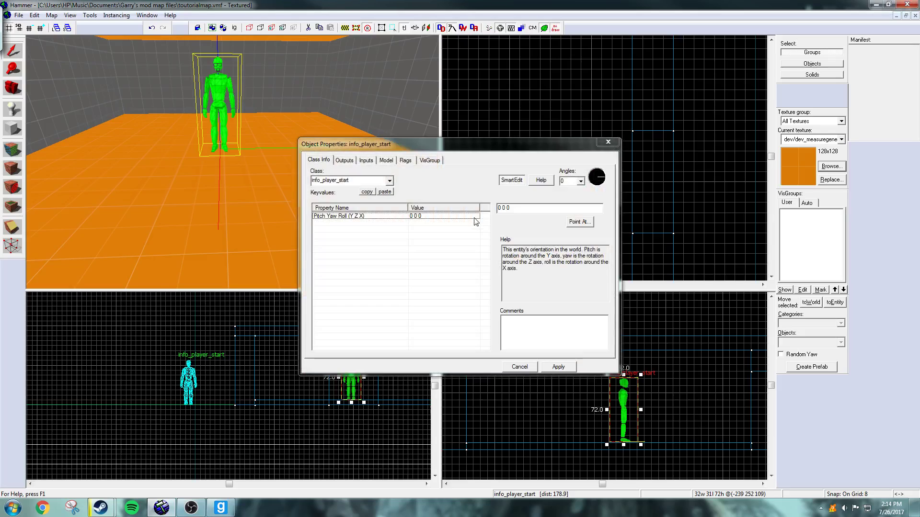
- Look through the weapon classes for the new entity and choose weapon_357
{"action": "left_click", "coordinate": [360, 180]}
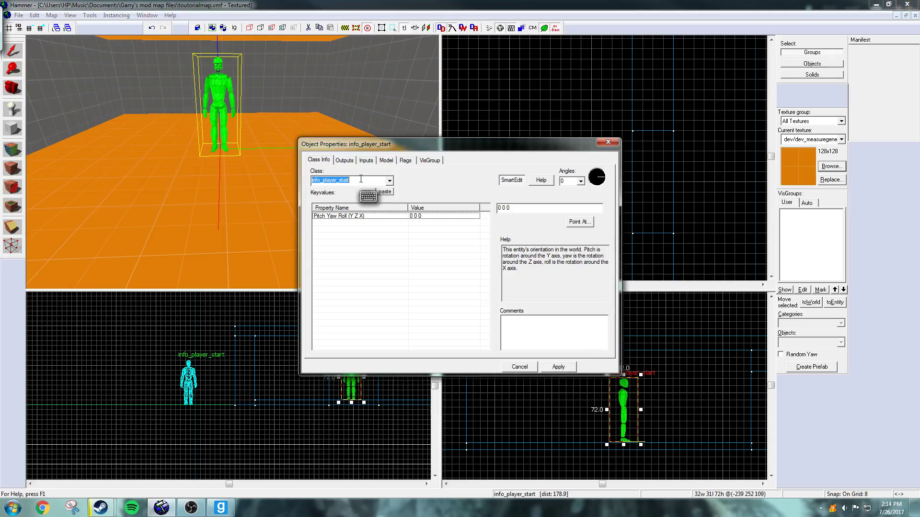
{"action": "key", "text": "BackSpace"}
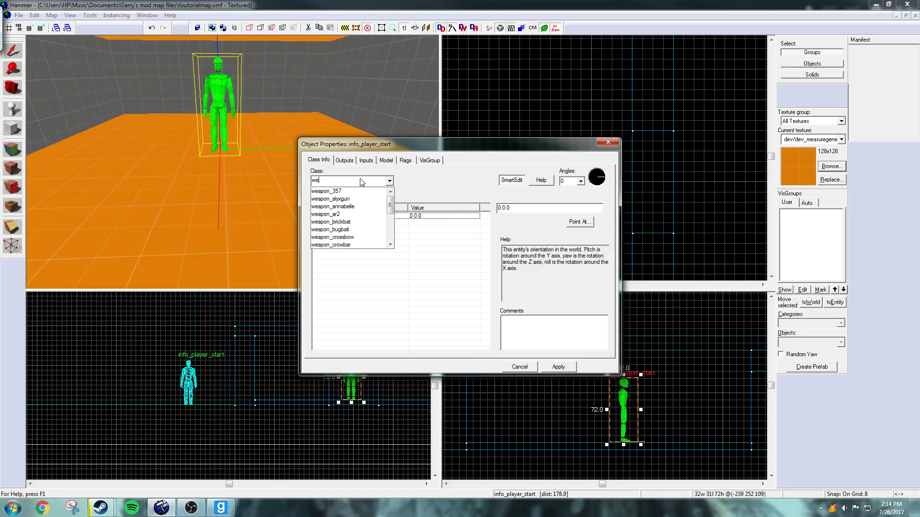
{"action": "type", "text": "we"}
{"action": "mouse_move", "coordinate": [393, 205]}
{"action": "left_mouse_down"}
{"action": "mouse_move", "coordinate": [394, 238]}
{"action": "mouse_move", "coordinate": [383, 227]}
{"action": "mouse_move", "coordinate": [383, 239]}
{"action": "mouse_move", "coordinate": [386, 204]}
{"action": "left_mouse_up"}
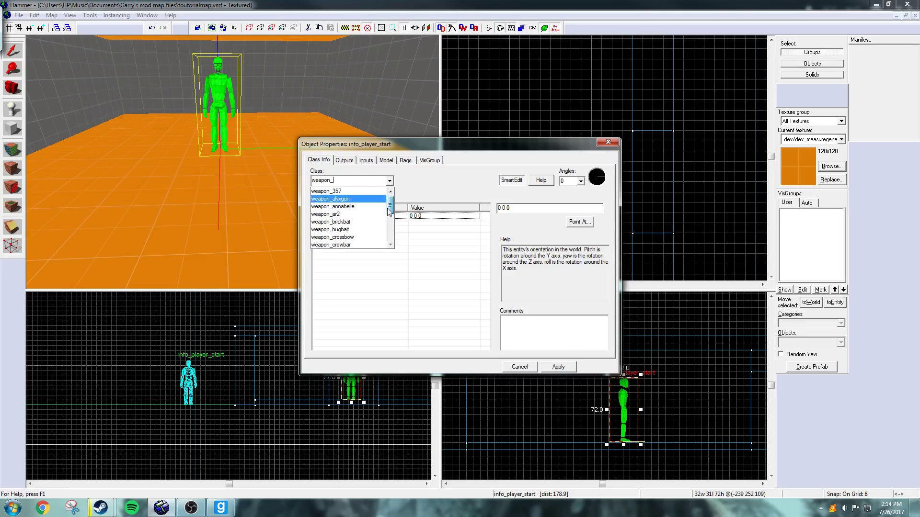
{"action": "key", "text": "Return"}
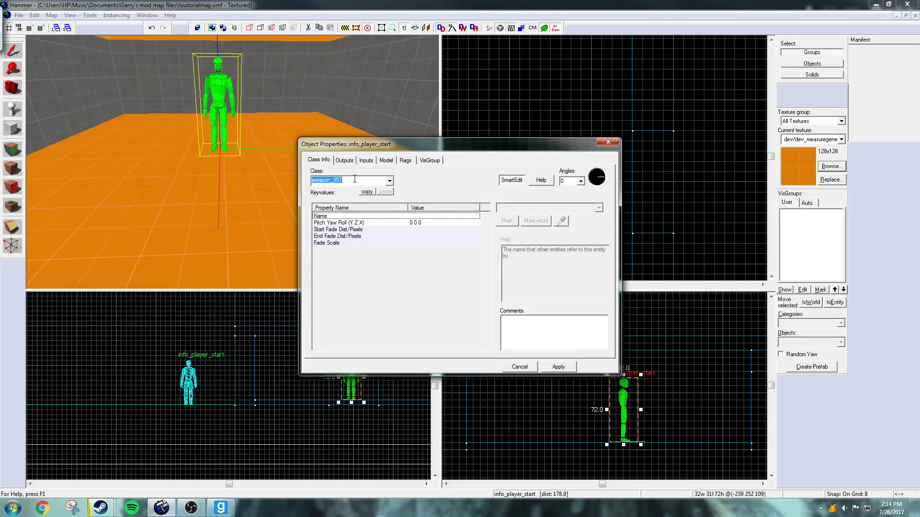
- Set the new entity's class to weapon_smg1, apply the change and close its properties
{"action": "left_click", "coordinate": [355, 180]}
{"action": "key", "text": "BackSpace"}
{"action": "key", "text": "BackSpace"}
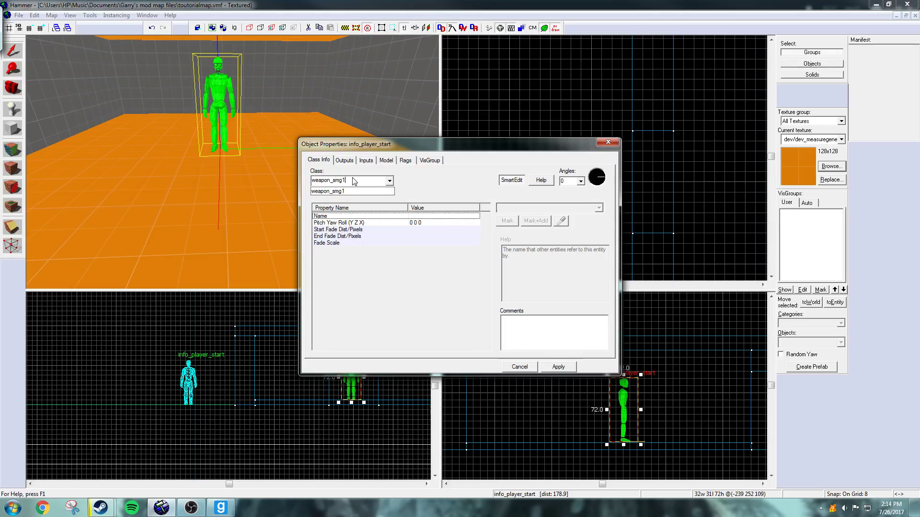
{"action": "key", "text": "Down"}
{"action": "key", "text": "Return"}
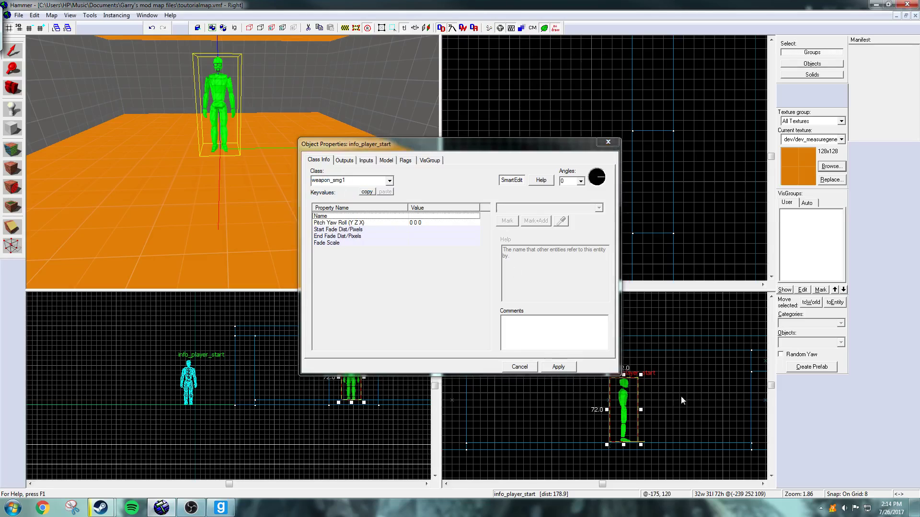
{"action": "left_click", "coordinate": [559, 367]}
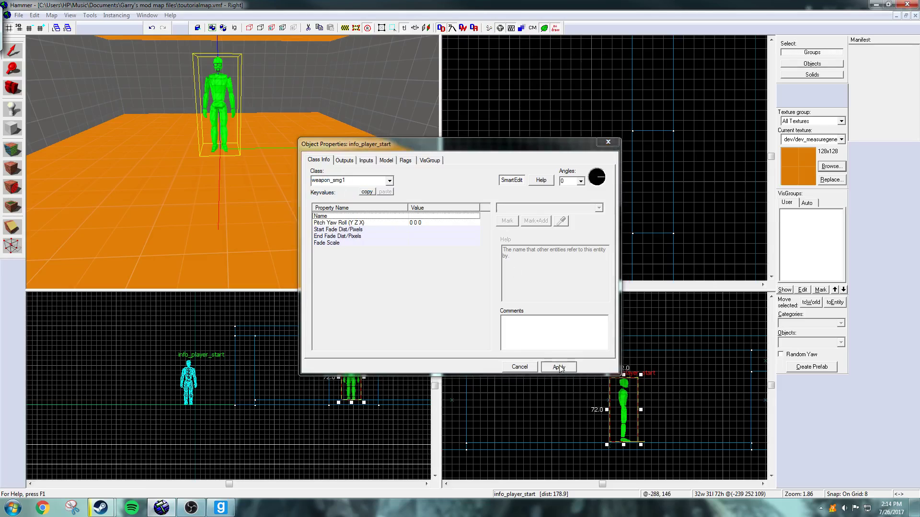
{"action": "left_click", "coordinate": [607, 142]}
- Move the weapon_smg1 entity up so it sits clear above the building's floor, and deselect it
{"action": "key", "text": "z"}
{"action": "key", "text": "w"}
{"action": "key", "text": "z"}
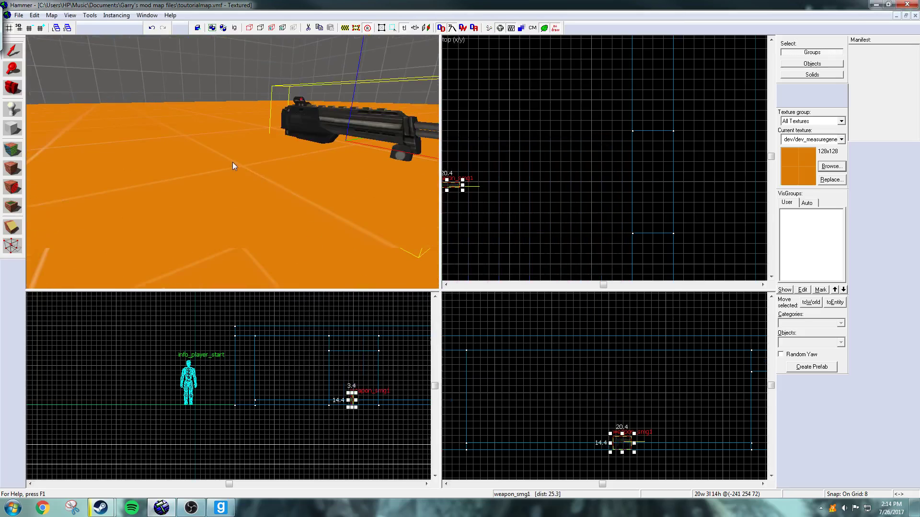
{"action": "scroll", "coordinate": [579, 458], "scroll_direction": "down", "scroll_amount": 3}
{"action": "scroll", "coordinate": [585, 431], "scroll_direction": "up", "scroll_amount": 5}
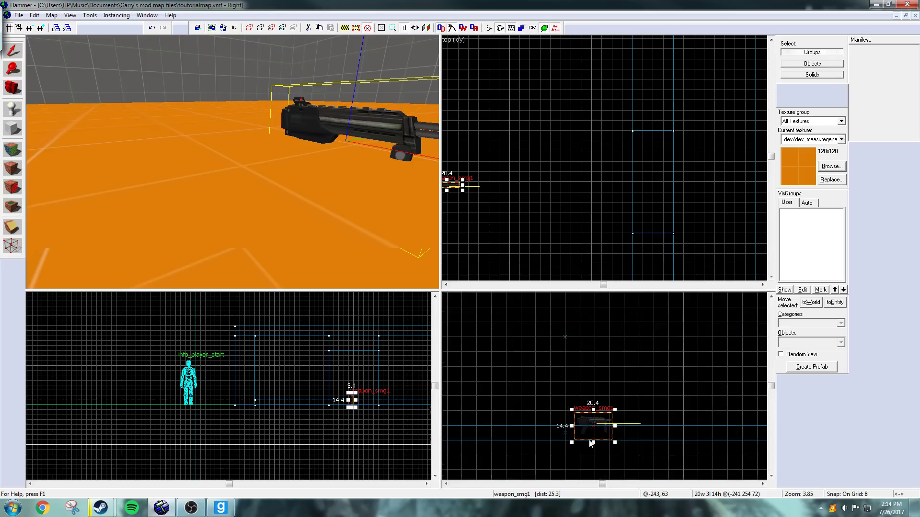
{"action": "scroll", "coordinate": [590, 441], "scroll_direction": "up", "scroll_amount": 3}
{"action": "left_click_drag", "start_coordinate": [592, 422], "coordinate": [570, 398]}
{"action": "key", "text": "Escape"}
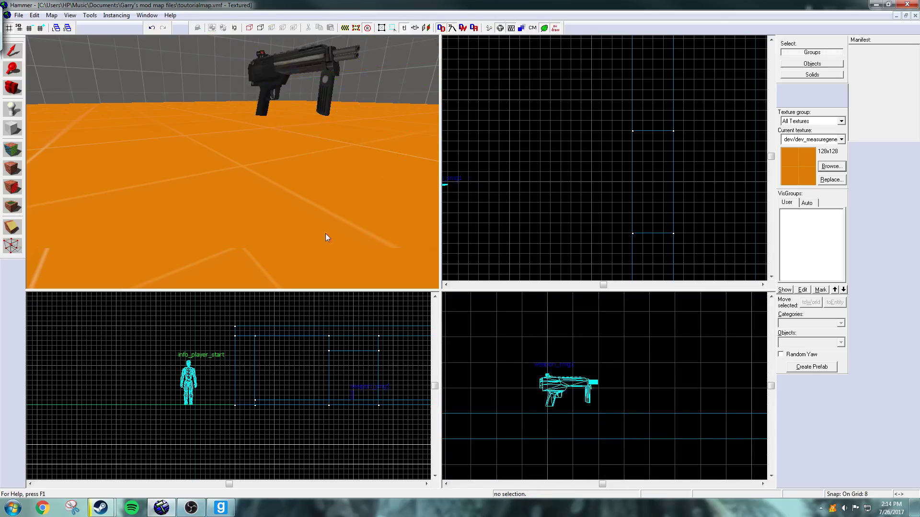
- Inspect the placed SMG inside the building and check the doorway from outside
{"action": "key", "text": "z"}
{"action": "key", "text": "s"}
{"action": "key", "text": "w"}
{"action": "key", "text": "a"}
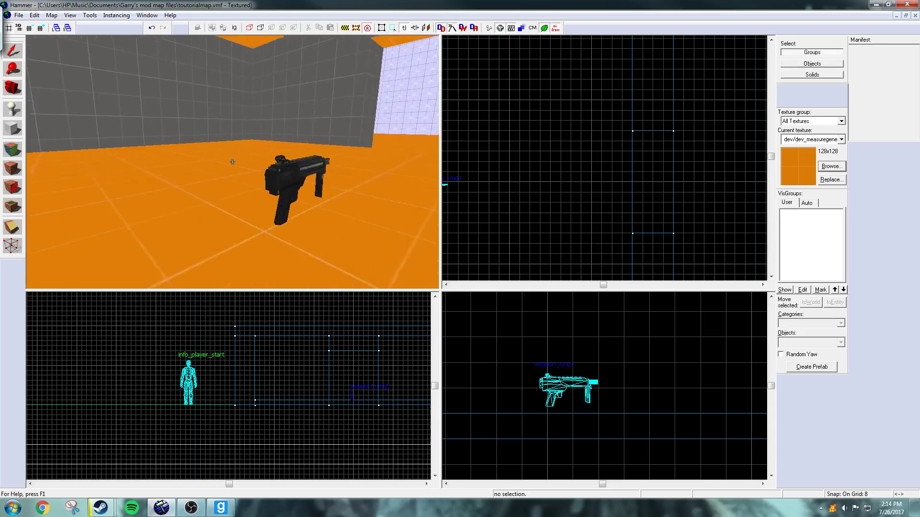
{"action": "key", "text": "d"}
{"action": "key", "text": "s"}
{"action": "key", "text": "d"}
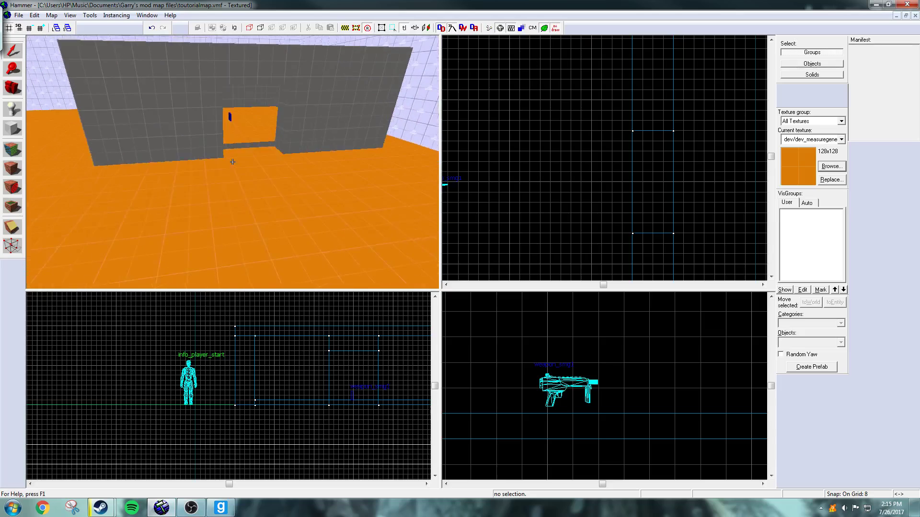
{"action": "key", "text": "z"}
{"action": "key", "text": "z"}
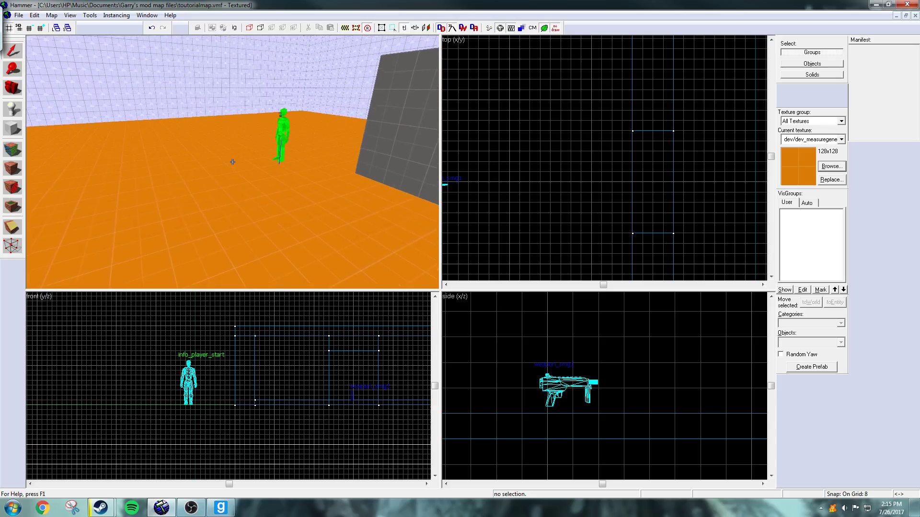
- Compile the map with BSP, VIS and RAD on Normal, without running the game after compiling
{"action": "key", "text": "w"}
{"action": "key", "text": "z"}
{"action": "key", "text": "F9"}
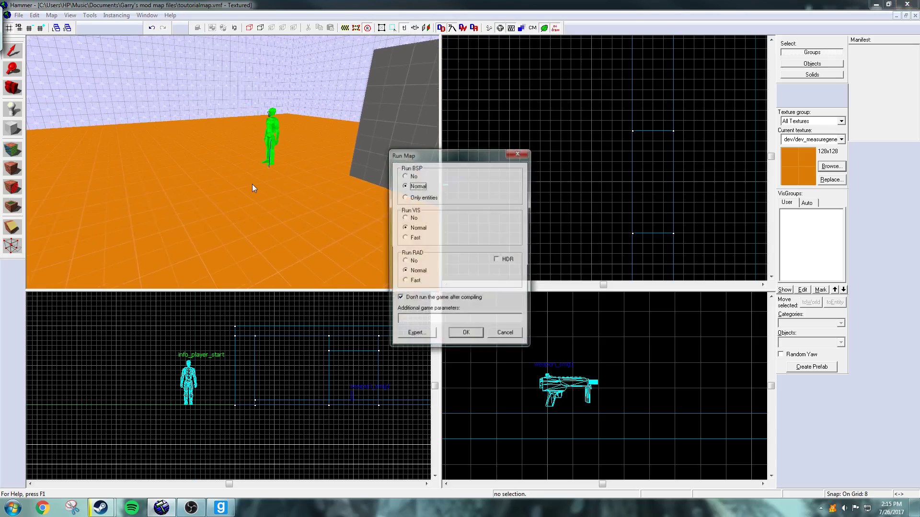
{"action": "left_click", "coordinate": [467, 335]}
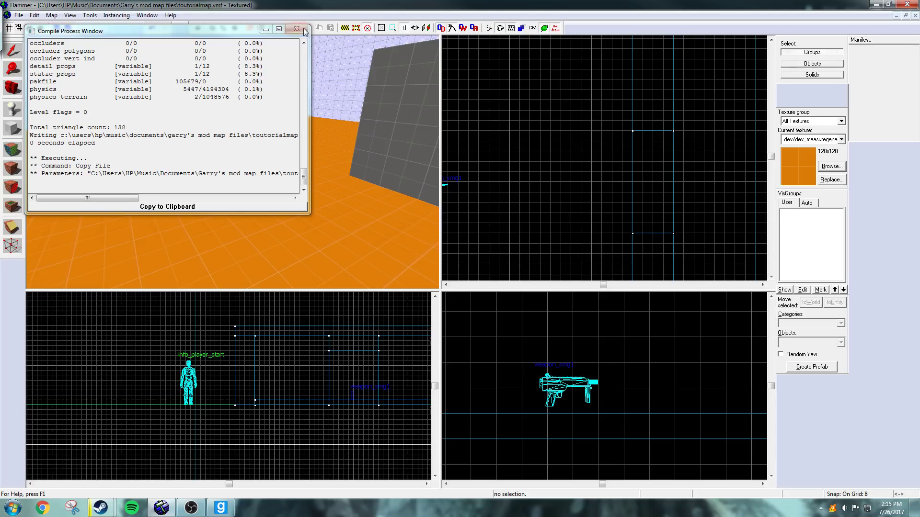
- Switch to Garry's Mod, start a single-player game on toutorialmap, and dismiss the Java installer and compatibility dialogs
{"action": "left_click", "coordinate": [218, 507]}
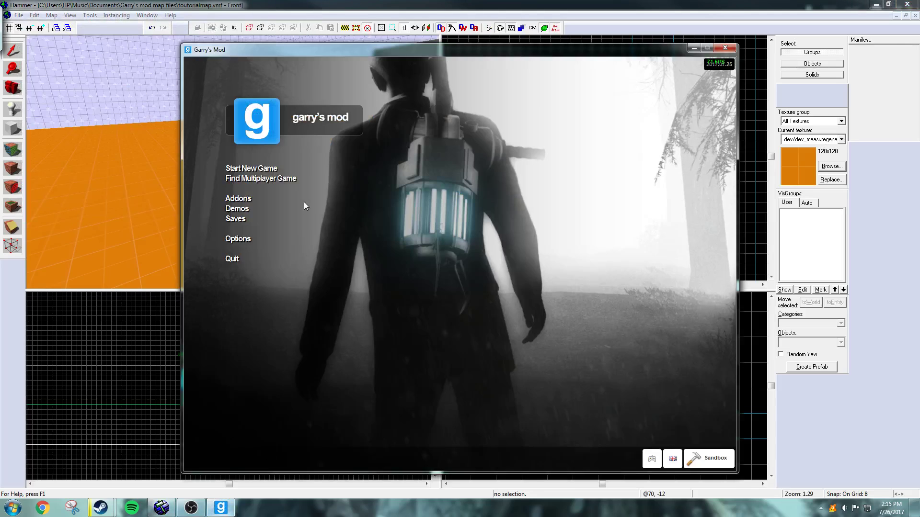
{"action": "left_click", "coordinate": [251, 168]}
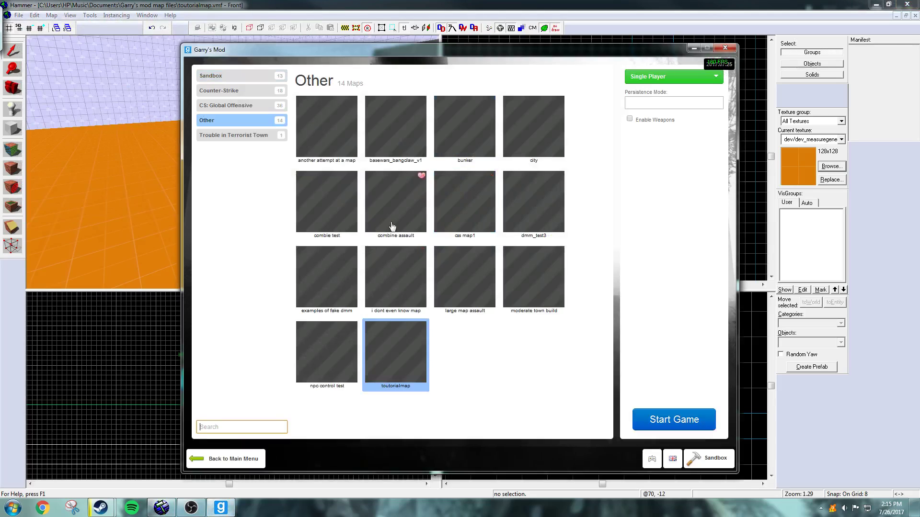
{"action": "left_click", "coordinate": [690, 418]}
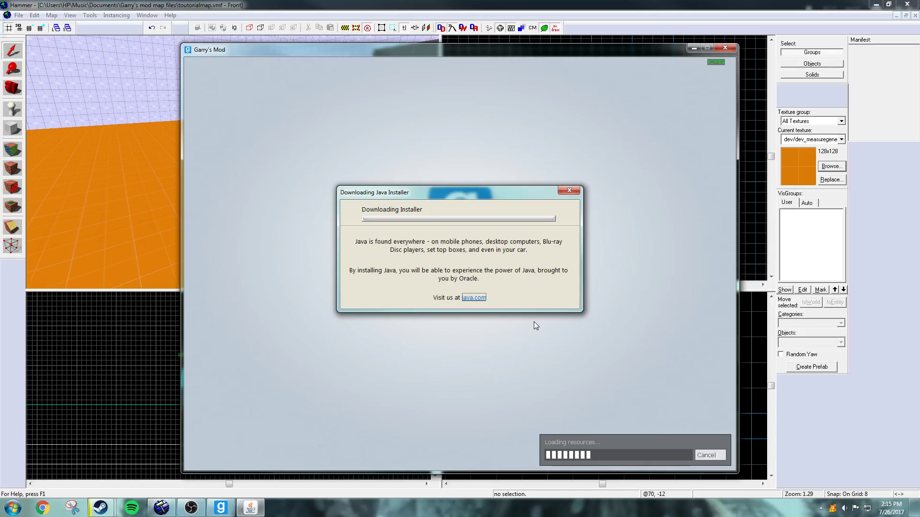
{"action": "left_click", "coordinate": [569, 191]}
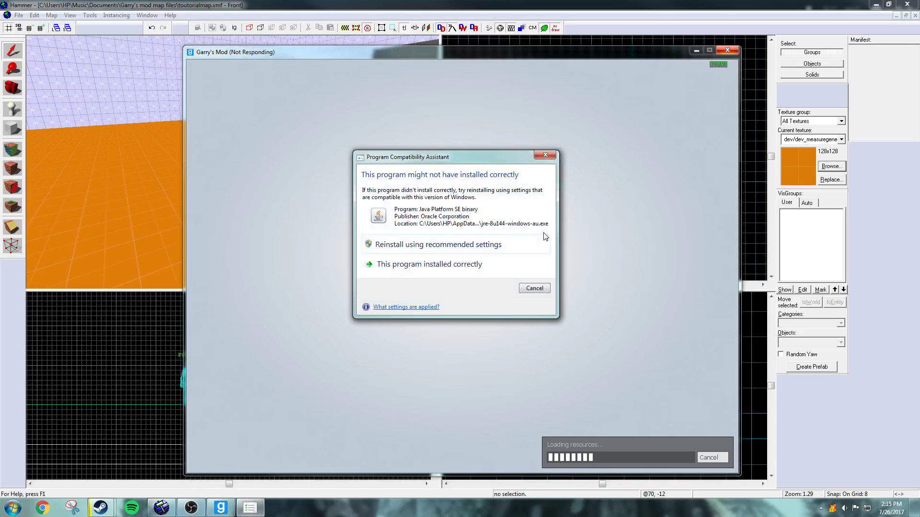
{"action": "left_click", "coordinate": [534, 288]}
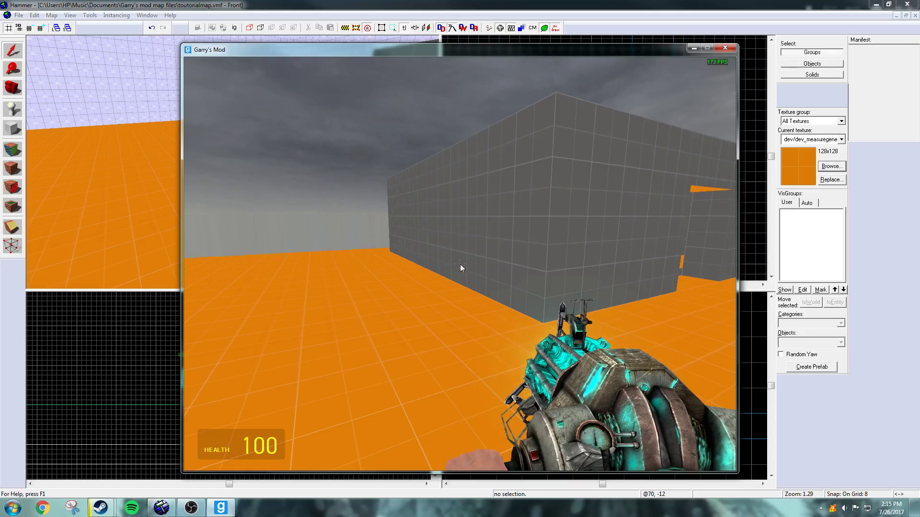
- Resume the game, walk to the building and go through the doorway to examine its interior
{"action": "key", "text": "Escape"}
{"action": "key", "text": "Escape"}
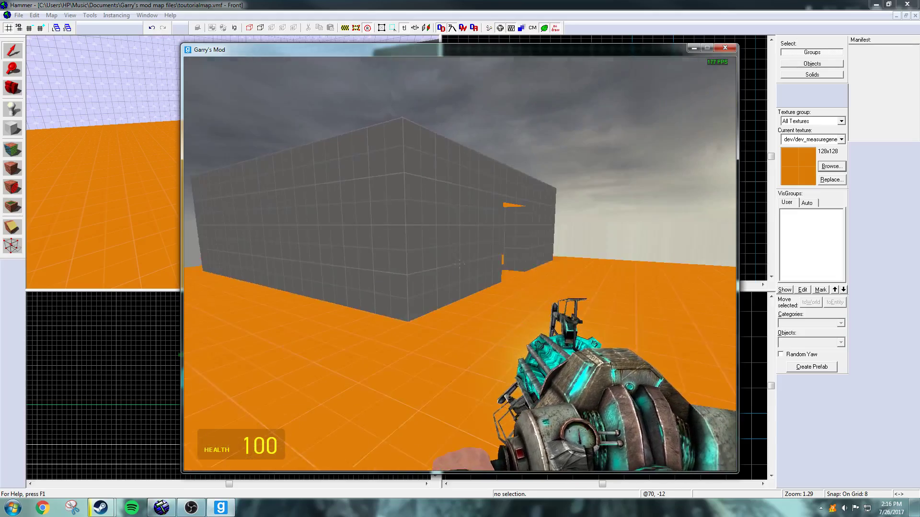
{"action": "key", "text": "w"}
{"action": "left_click", "coordinate": [460, 264]}
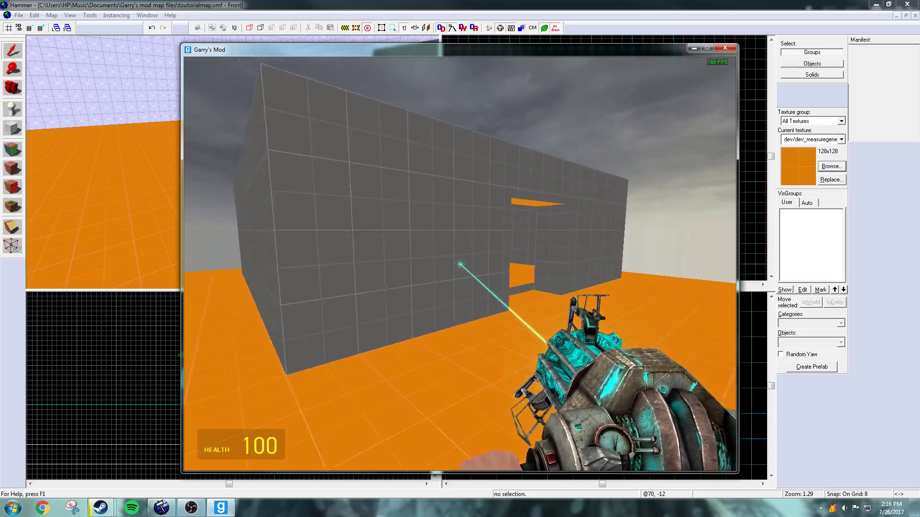
{"action": "key", "text": "w"}
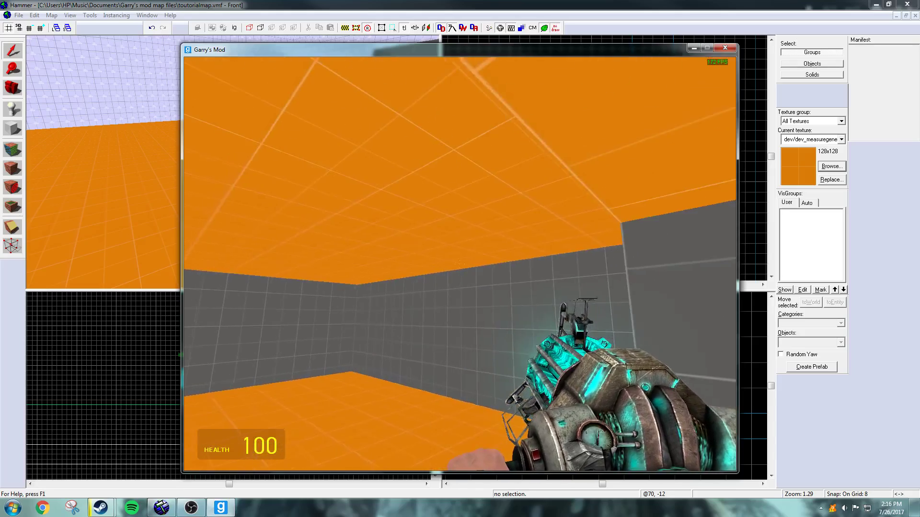
- Walk over to the SMG inside the building, pick it up and equip it
{"action": "scroll", "coordinate": [459, 264], "scroll_direction": "down", "scroll_amount": 1}
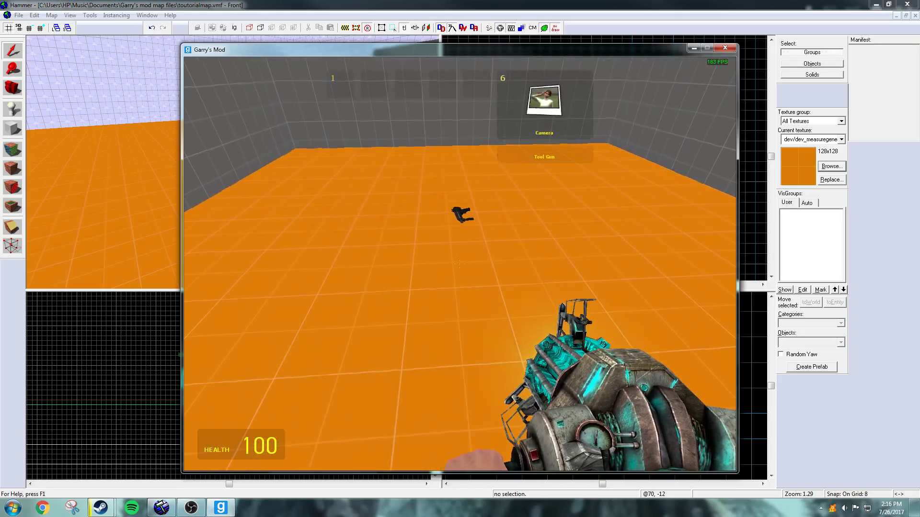
{"action": "key", "text": "w"}
{"action": "scroll", "coordinate": [460, 264], "scroll_direction": "down", "scroll_amount": 1}
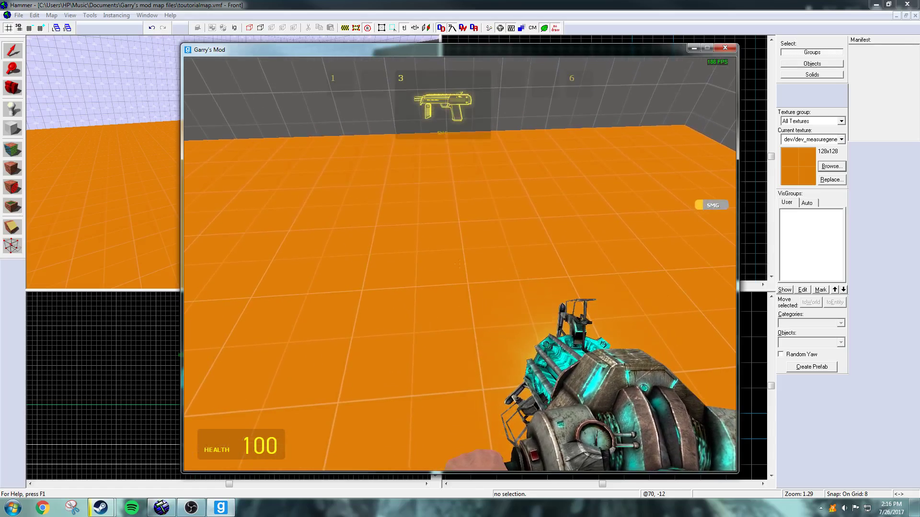
{"action": "left_click", "coordinate": [460, 264]}
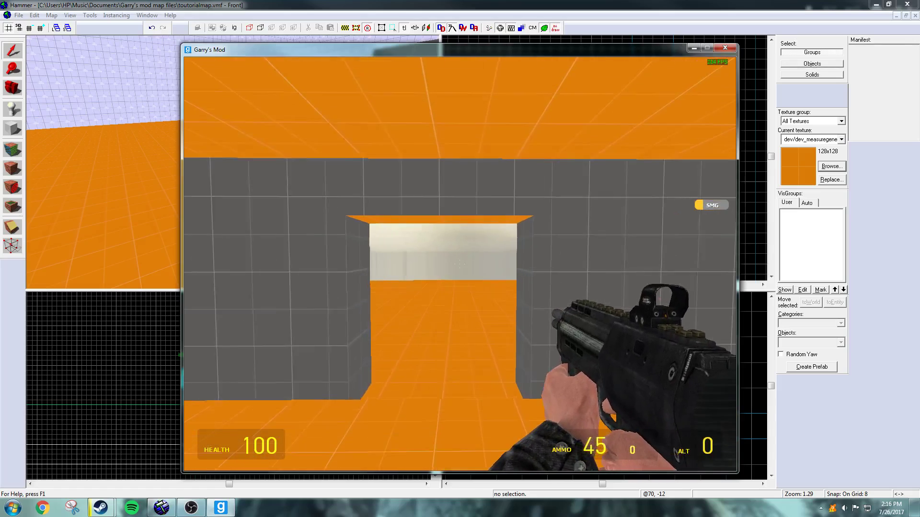
- Test-fire the SMG at the walls and floor around the building's interior
{"action": "left_click", "coordinate": [460, 263]}
{"action": "left_click", "coordinate": [460, 263]}
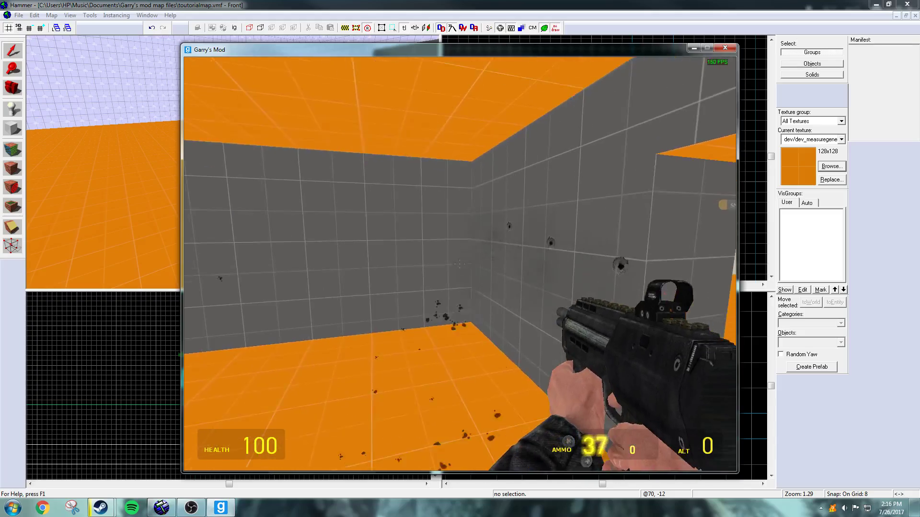
{"action": "left_click", "coordinate": [460, 264]}
{"action": "left_click", "coordinate": [460, 263]}
{"action": "left_click", "coordinate": [459, 264]}
{"action": "left_click", "coordinate": [459, 263]}
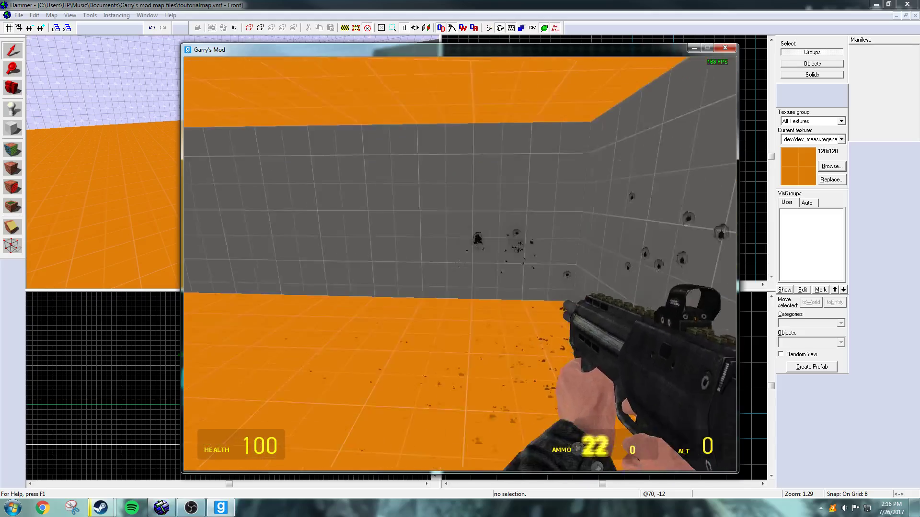
{"action": "left_click", "coordinate": [459, 264]}
{"action": "left_click", "coordinate": [459, 264]}
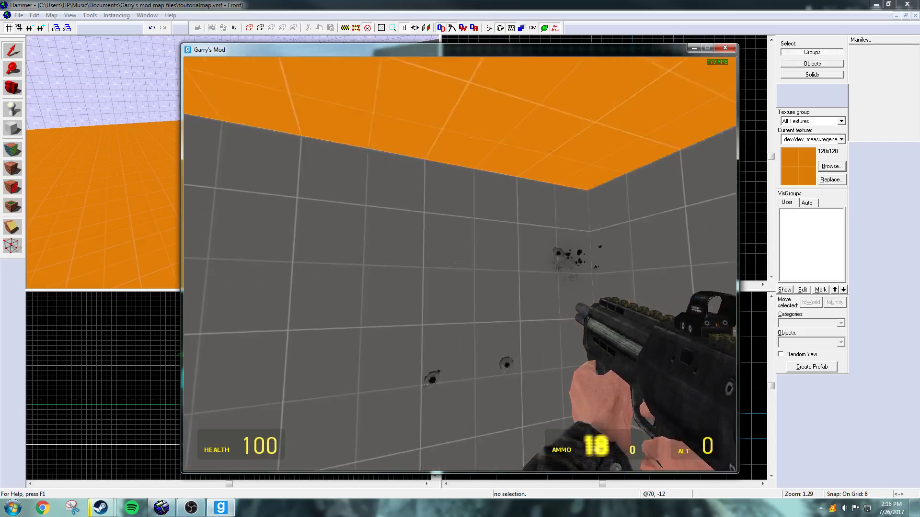
{"action": "left_click", "coordinate": [459, 263]}
{"action": "left_click", "coordinate": [459, 264]}
- Disconnect from the running toutorialmap game and switch back to Hammer
{"action": "key", "text": "Escape"}
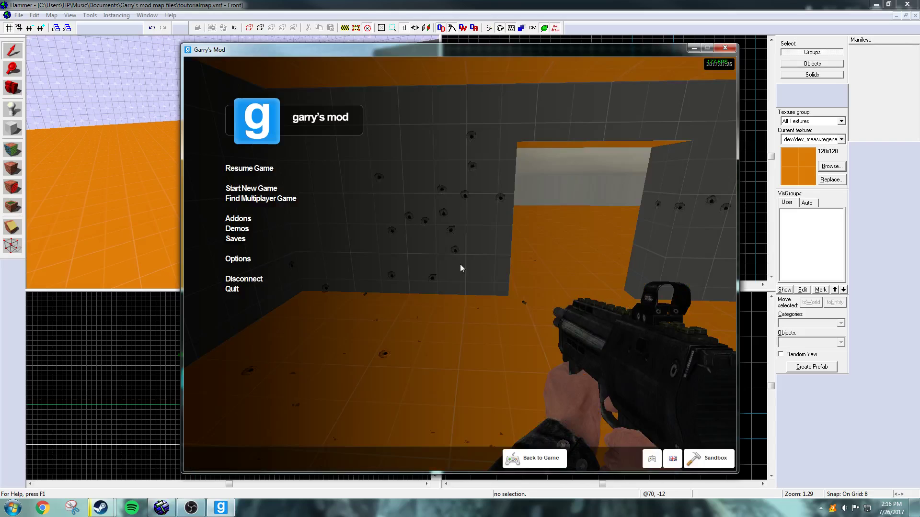
{"action": "left_click", "coordinate": [245, 279]}
{"action": "left_click", "coordinate": [33, 314]}
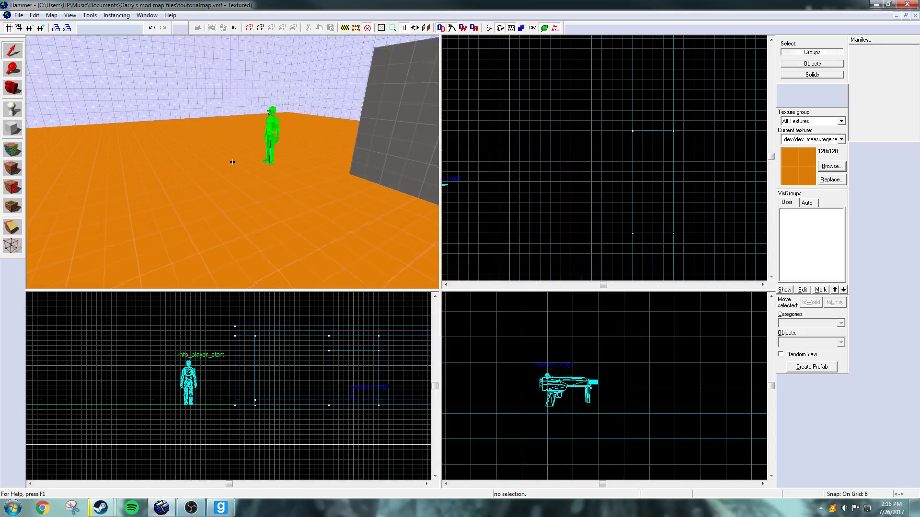
- Examine the building's doorway from outside in the 3D view, leaving nothing selected
{"action": "key", "text": "s"}
{"action": "key", "text": "w"}
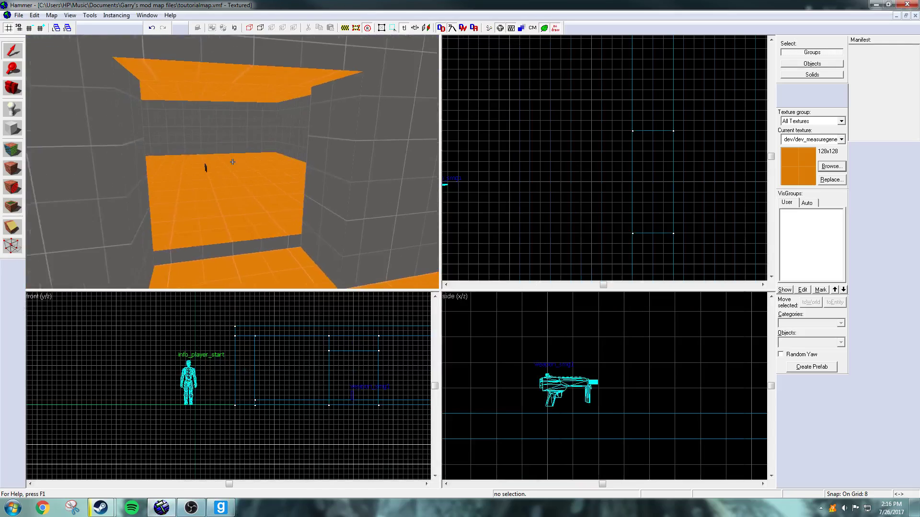
{"action": "key", "text": "s"}
{"action": "left_click", "coordinate": [309, 140]}
{"action": "key", "text": "z"}
{"action": "key", "text": "s"}
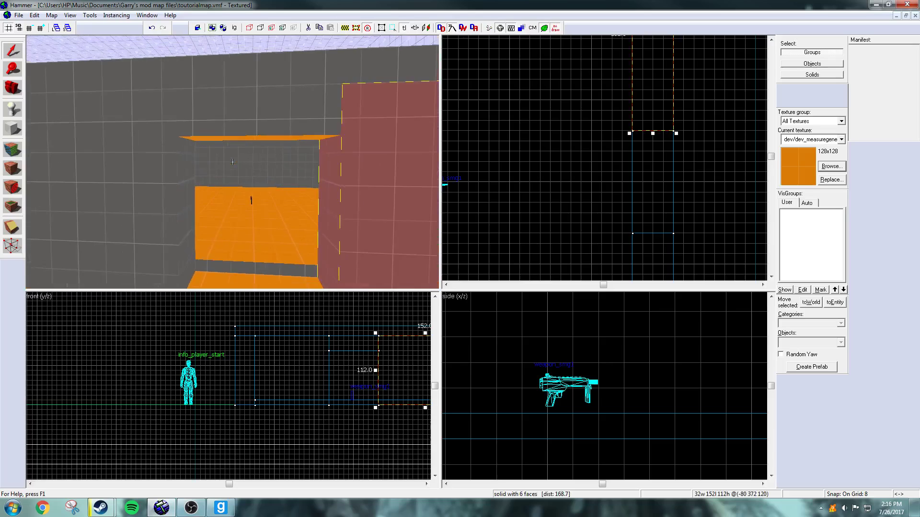
{"action": "key", "text": "z"}
{"action": "key", "text": "Escape"}
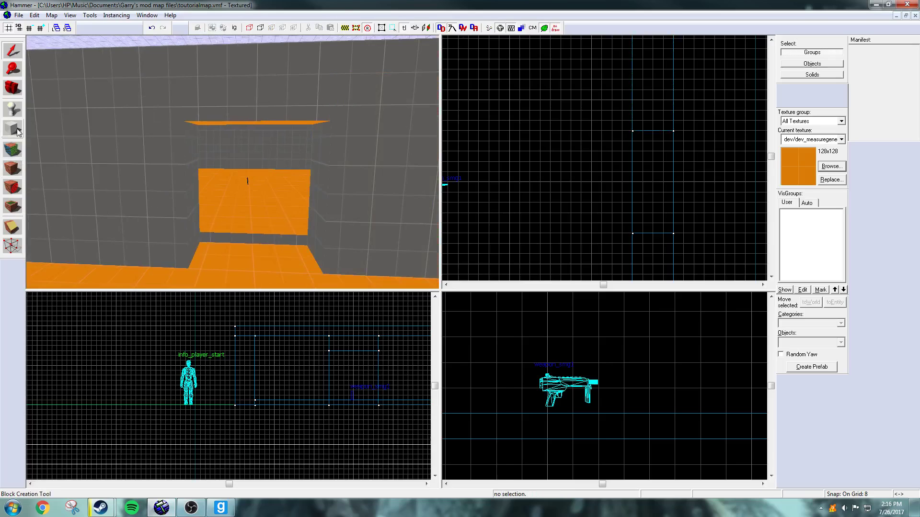
- Browse the available textures and filter them by "door"
{"action": "left_click", "coordinate": [830, 167]}
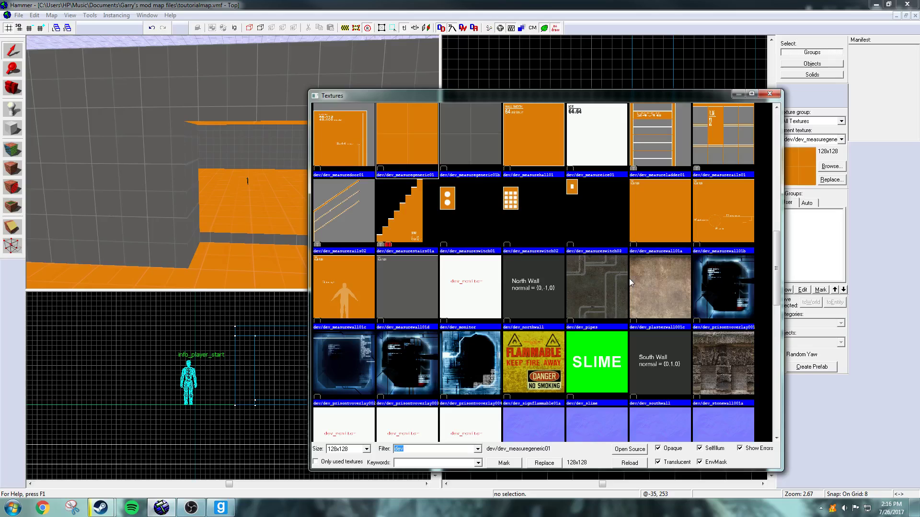
{"action": "type", "text": "o"}
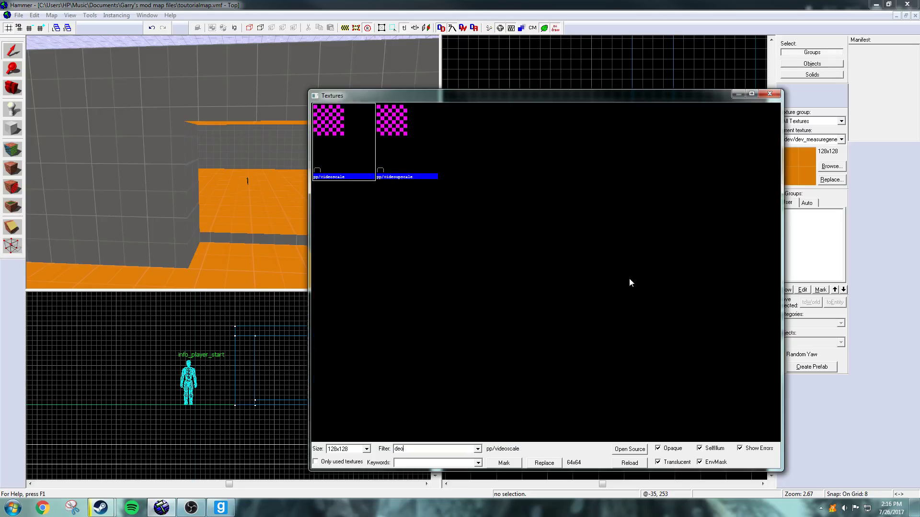
{"action": "key", "text": "BackSpace"}
{"action": "key", "text": "BackSpace"}
{"action": "type", "text": "or"}
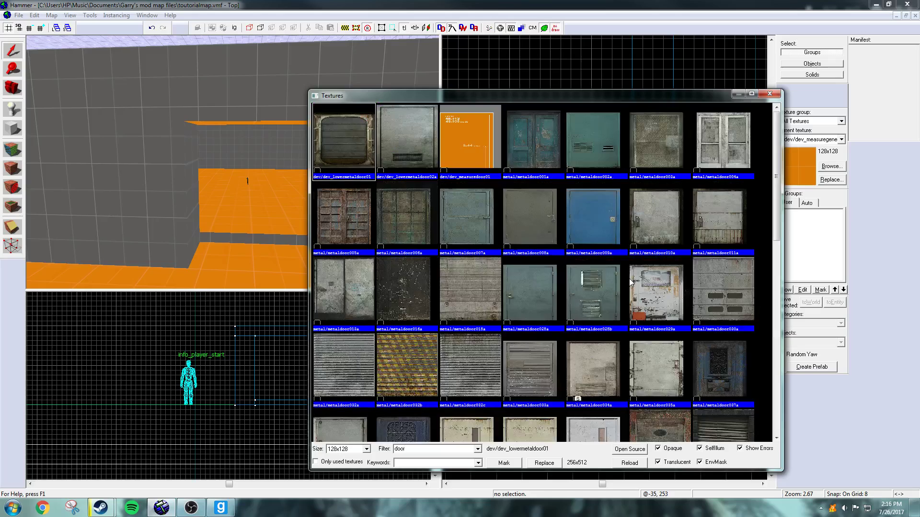
- Look through the door textures and make wood/wooddoor014a the current texture
{"action": "double_click", "coordinate": [459, 133]}
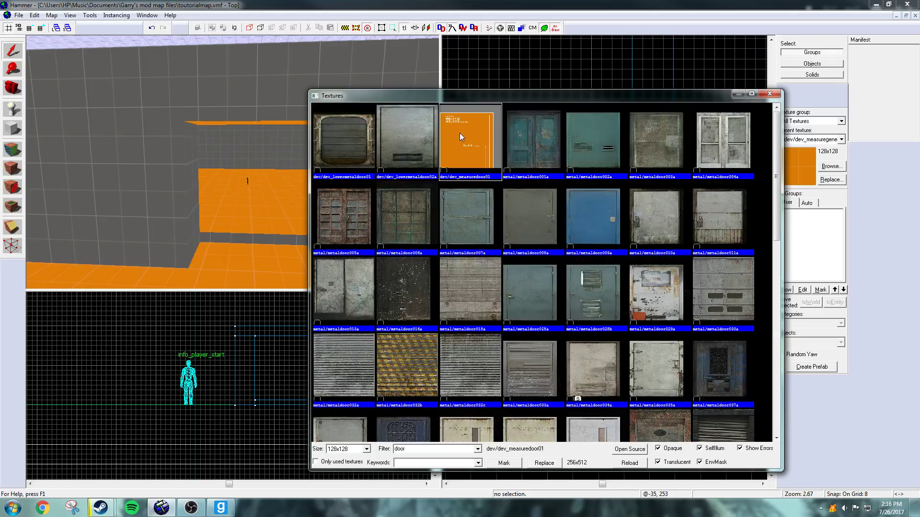
{"action": "left_click", "coordinate": [823, 169]}
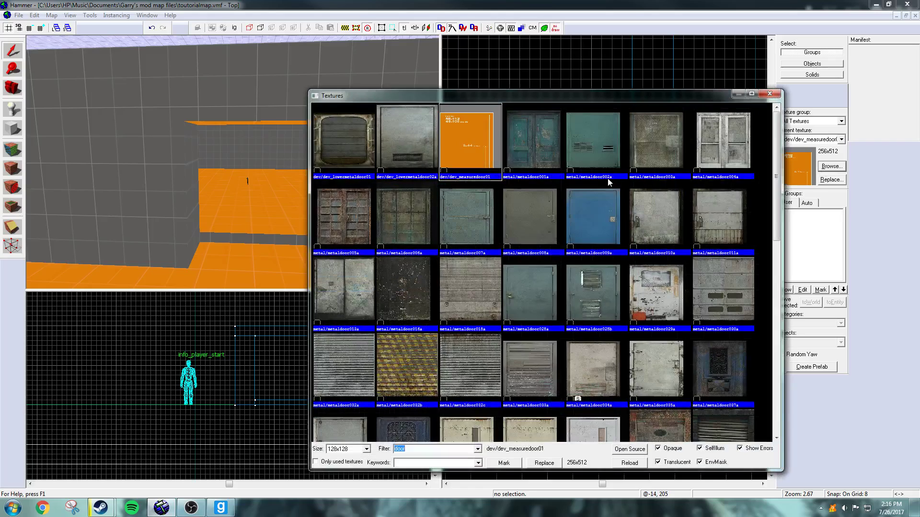
{"action": "left_click_drag", "start_coordinate": [774, 182], "coordinate": [776, 208]}
{"action": "scroll", "coordinate": [762, 206], "scroll_direction": "down", "scroll_amount": 3}
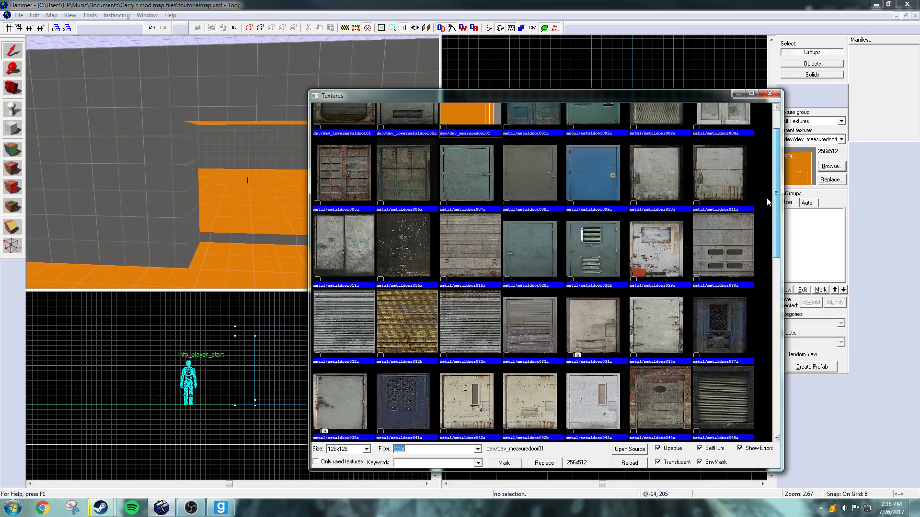
{"action": "scroll", "coordinate": [763, 243], "scroll_direction": "down", "scroll_amount": 2}
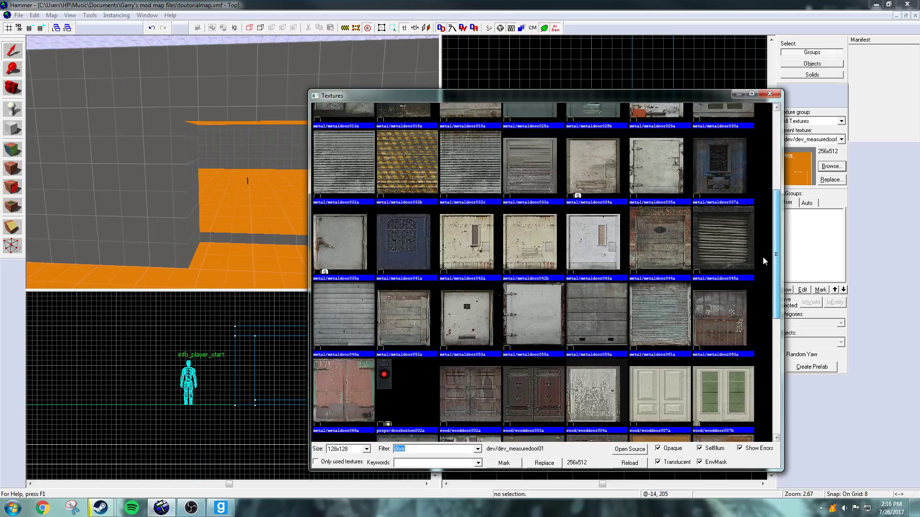
{"action": "scroll", "coordinate": [757, 245], "scroll_direction": "up", "scroll_amount": 3}
{"action": "scroll", "coordinate": [754, 234], "scroll_direction": "down", "scroll_amount": 5}
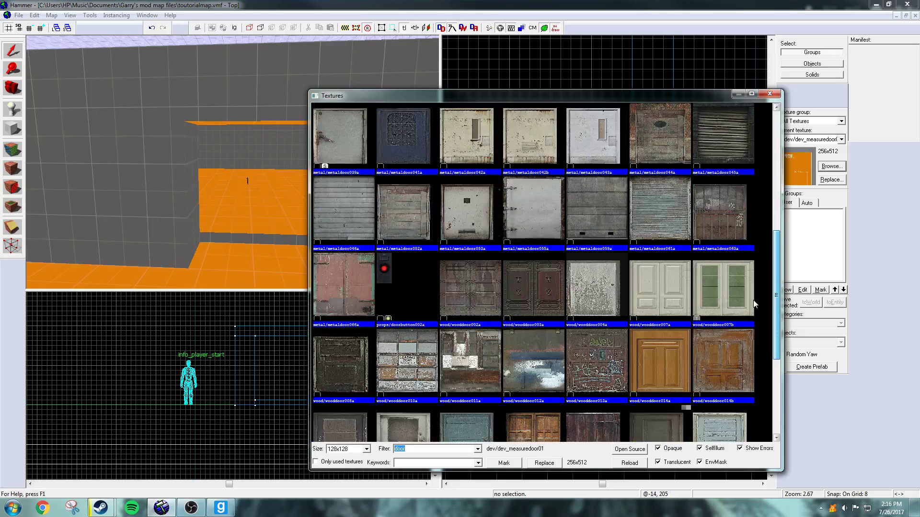
{"action": "scroll", "coordinate": [762, 317], "scroll_direction": "down", "scroll_amount": 2}
{"action": "double_click", "coordinate": [668, 306]}
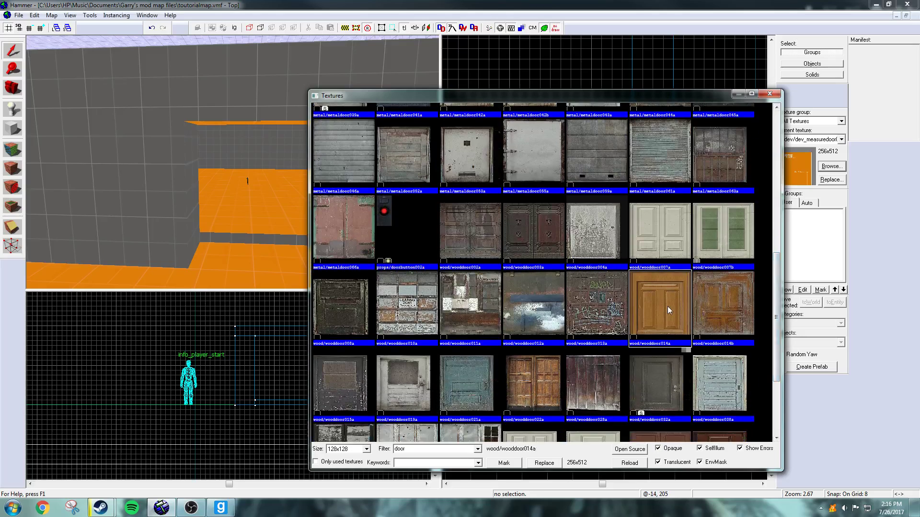
- Outline a new block filling the doorway opening, 32 units thick, 80 units wide and 80 units high
{"action": "left_click", "coordinate": [12, 128]}
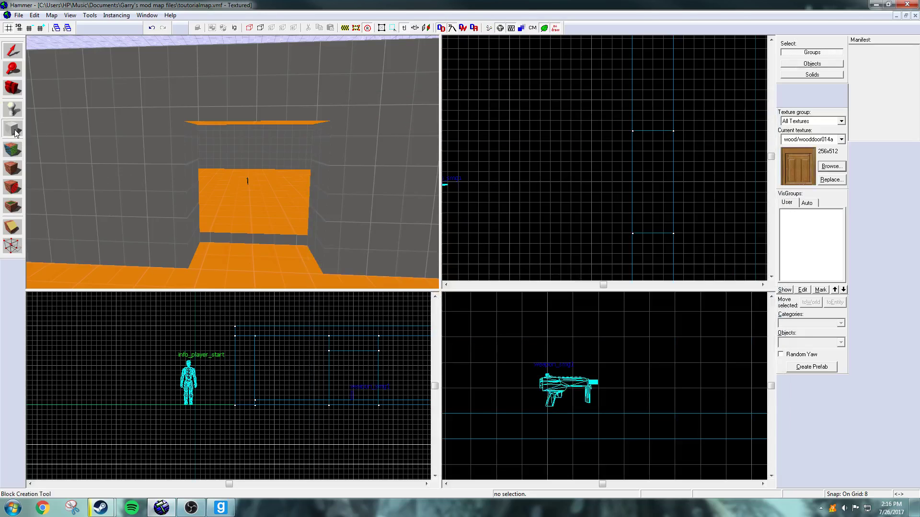
{"action": "scroll", "coordinate": [623, 162], "scroll_direction": "up", "scroll_amount": 2}
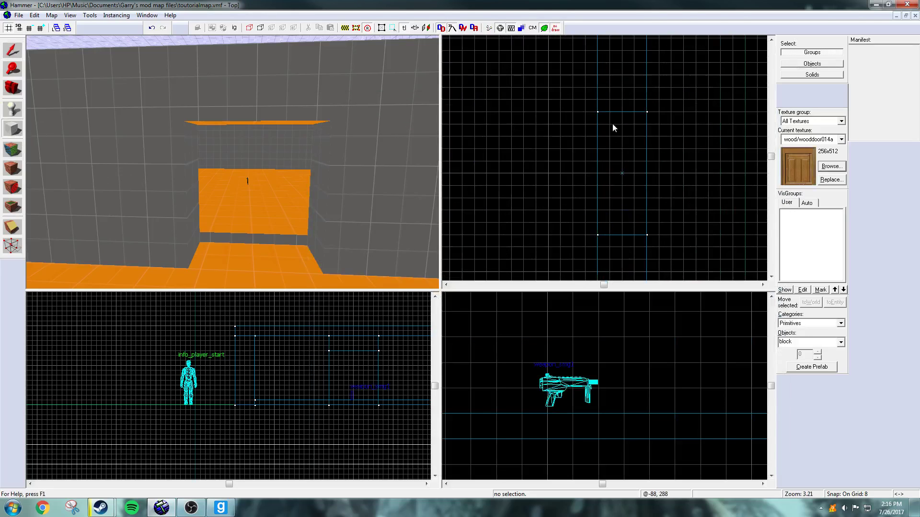
{"action": "left_click_drag", "start_coordinate": [611, 113], "coordinate": [637, 235]}
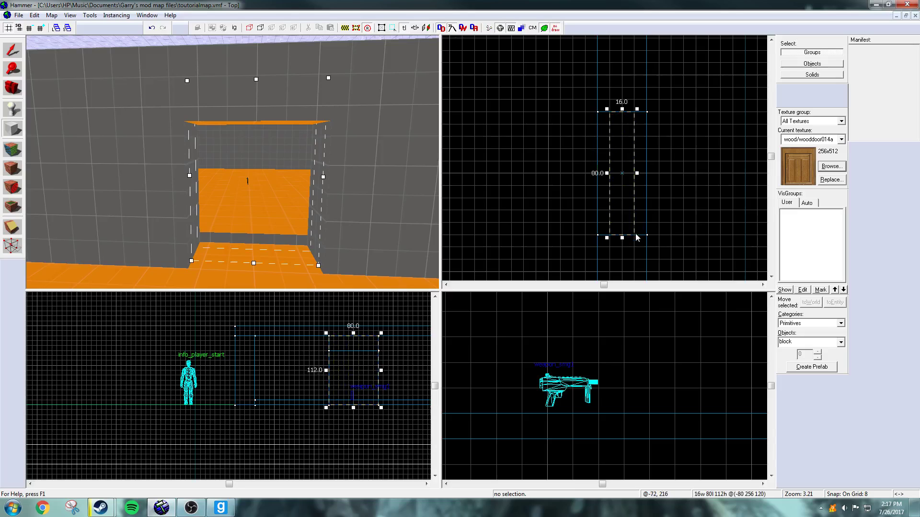
{"action": "scroll", "coordinate": [358, 346], "scroll_direction": "up", "scroll_amount": 3}
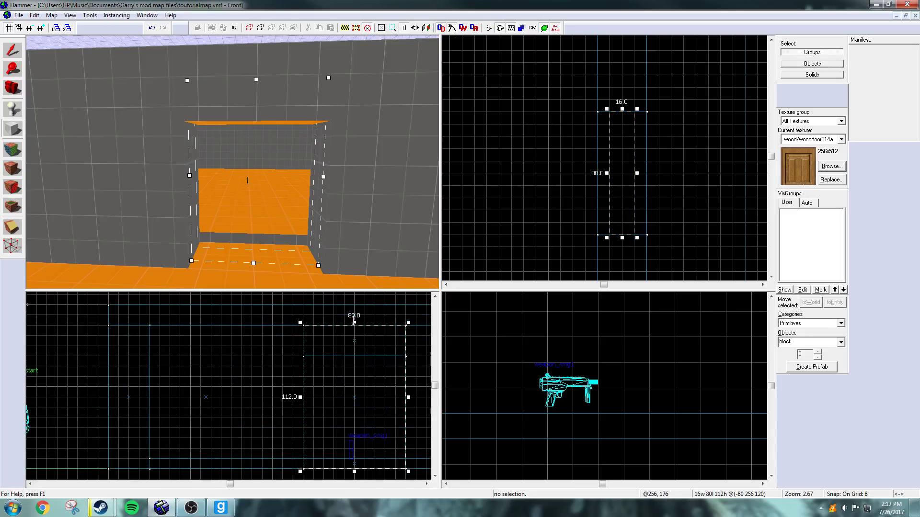
{"action": "left_click_drag", "start_coordinate": [354, 320], "coordinate": [353, 332]}
{"action": "left_click_drag", "start_coordinate": [305, 359], "coordinate": [406, 462]}
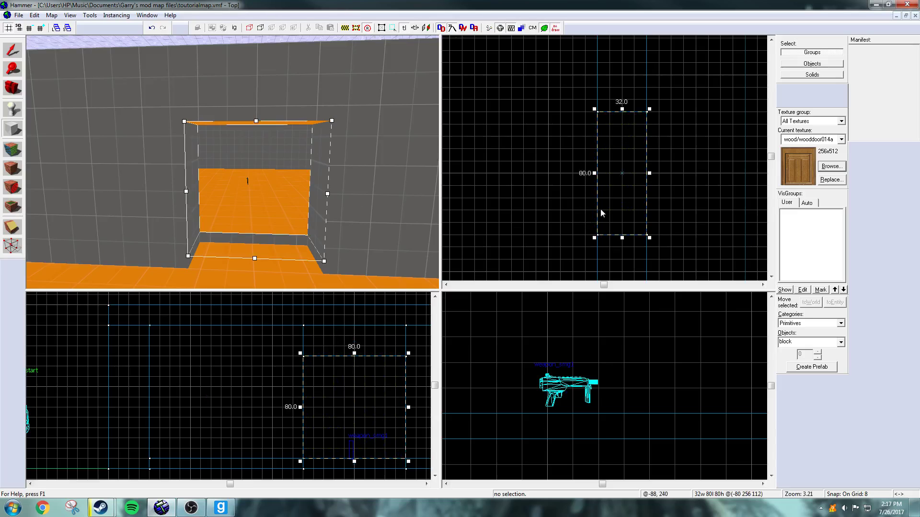
- Thin the block outline to 16 units centred in the wall, extend it down to 88 units high, and create the door block
{"action": "scroll", "coordinate": [627, 189], "scroll_direction": "up", "scroll_amount": 3}
{"action": "left_click_drag", "start_coordinate": [661, 165], "coordinate": [642, 166]}
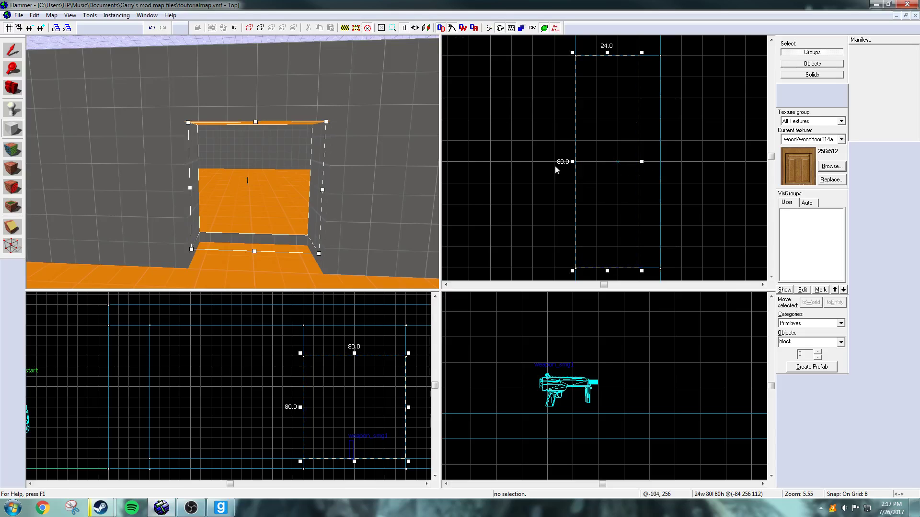
{"action": "left_click_drag", "start_coordinate": [574, 164], "coordinate": [589, 171]}
{"action": "scroll", "coordinate": [351, 367], "scroll_direction": "down", "scroll_amount": 1}
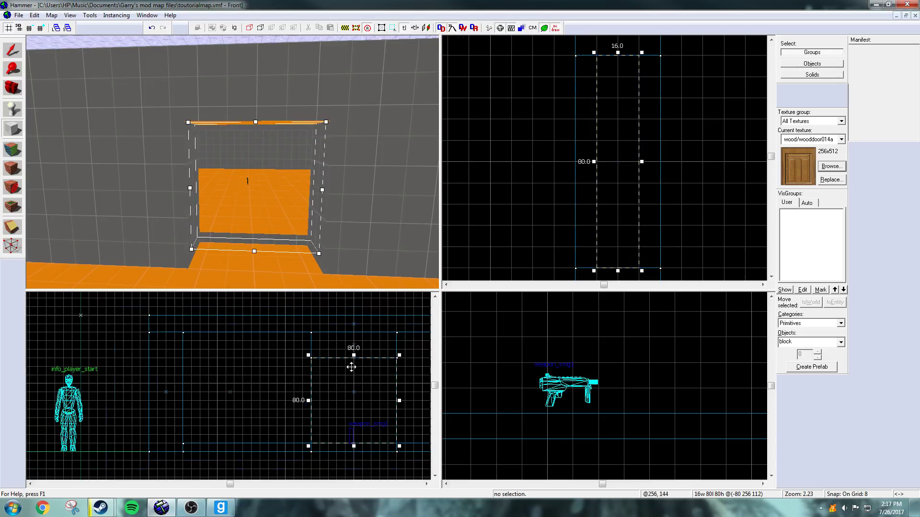
{"action": "scroll", "coordinate": [349, 424], "scroll_direction": "up", "scroll_amount": 2}
{"action": "left_click_drag", "start_coordinate": [359, 446], "coordinate": [357, 454]}
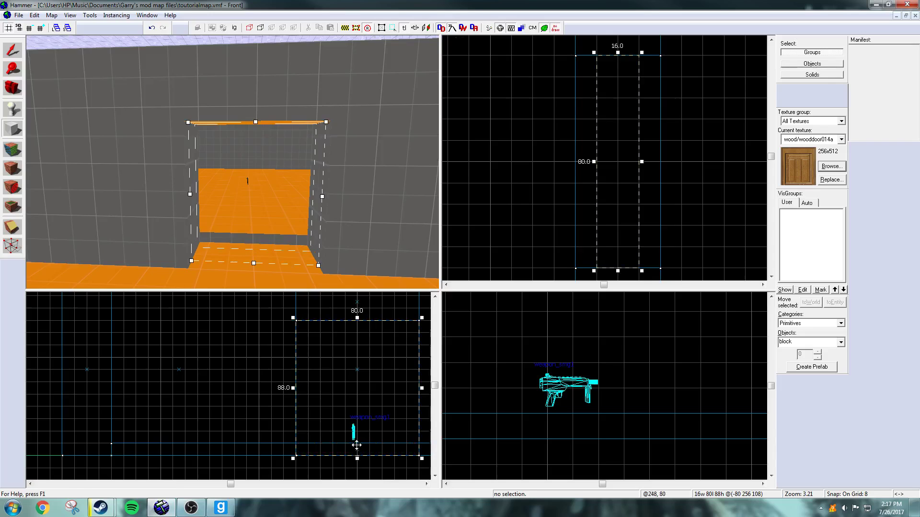
{"action": "key", "text": "Return"}
- Activate the Selection tool and examine the wooden door block in the doorway from outside
{"action": "scroll", "coordinate": [234, 243], "scroll_direction": "up", "scroll_amount": 5}
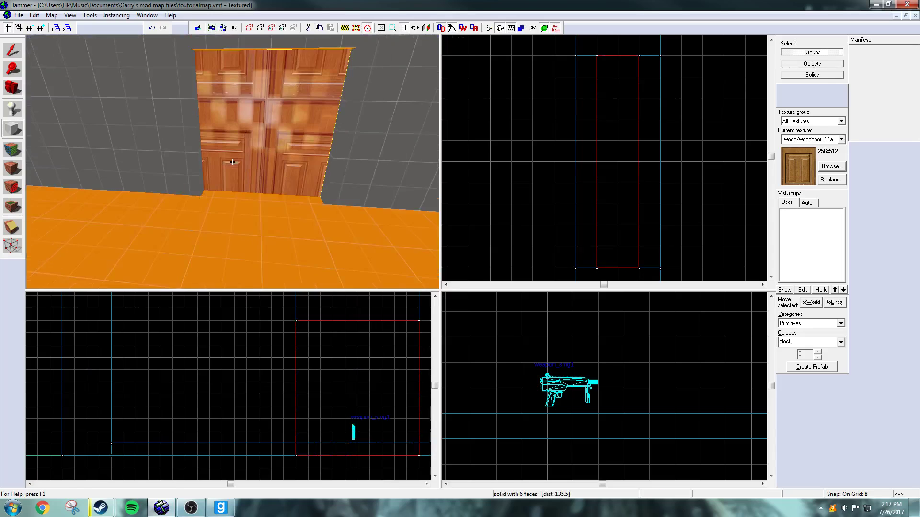
{"action": "key", "text": "s"}
{"action": "key", "text": "w"}
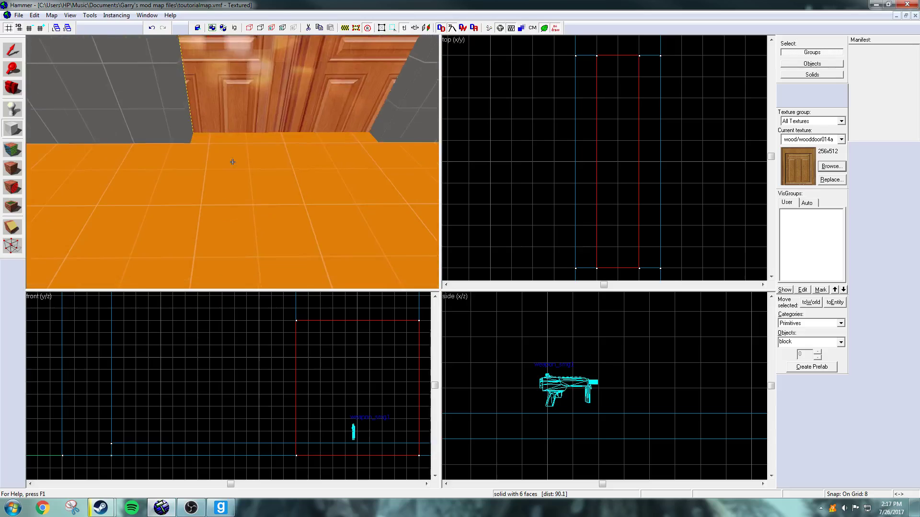
{"action": "key", "text": "s"}
{"action": "key", "text": "z"}
{"action": "left_click", "coordinate": [12, 51]}
{"action": "key", "text": "z"}
{"action": "key", "text": "w"}
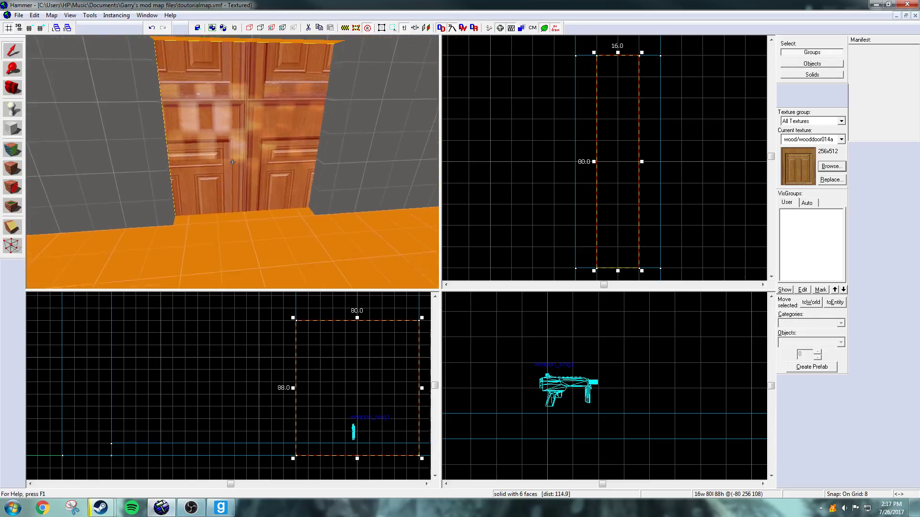
{"action": "key", "text": "s"}
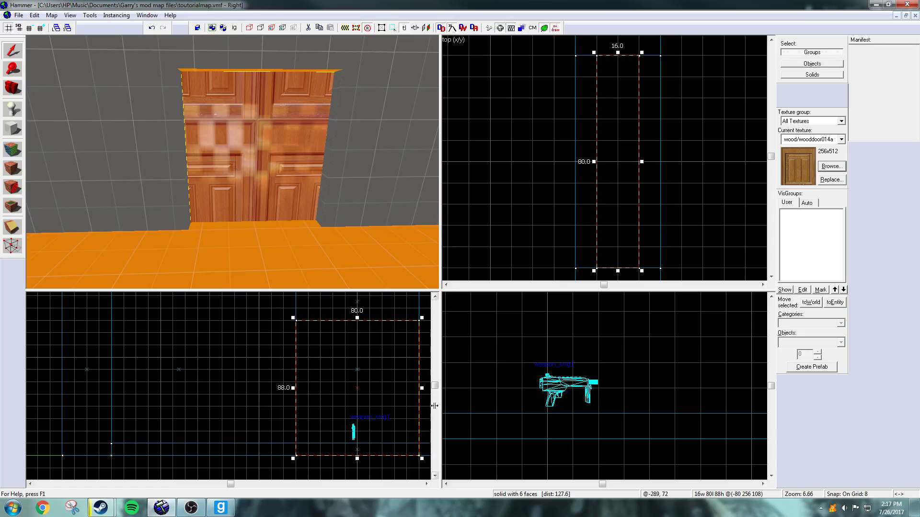
- Resize the door block to 48 units wide, centred in the doorway
{"action": "left_click_drag", "start_coordinate": [422, 389], "coordinate": [318, 390]}
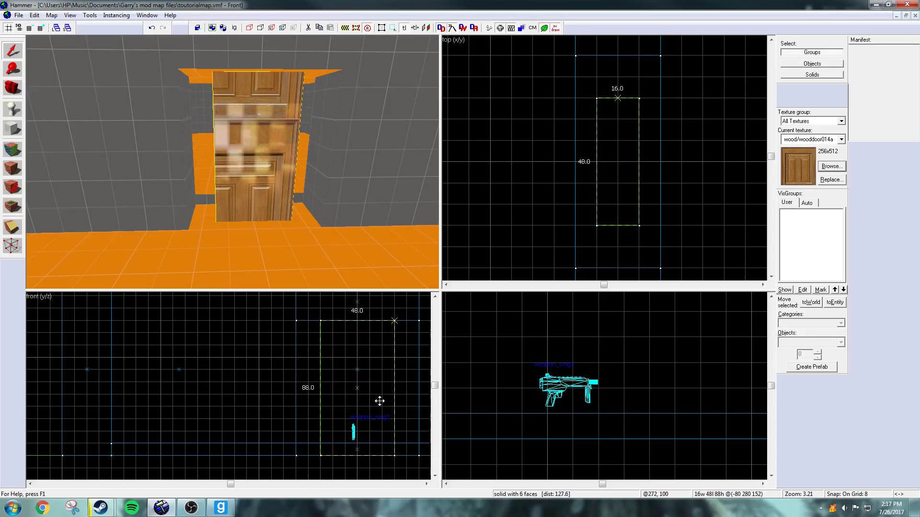
{"action": "left_click_drag", "start_coordinate": [376, 401], "coordinate": [384, 401]}
{"action": "left_click_drag", "start_coordinate": [330, 389], "coordinate": [318, 388]}
{"action": "scroll", "coordinate": [233, 162], "scroll_direction": "up", "scroll_amount": 4}
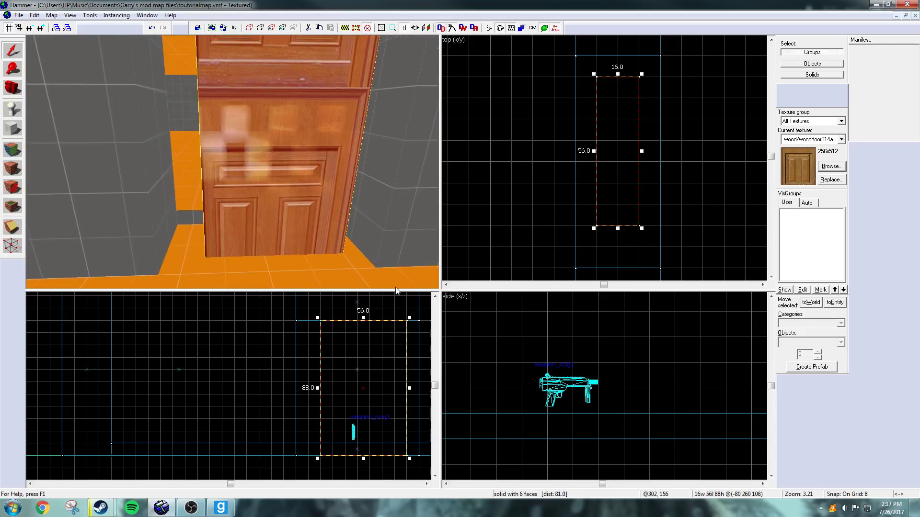
{"action": "left_click_drag", "start_coordinate": [408, 388], "coordinate": [398, 388]}
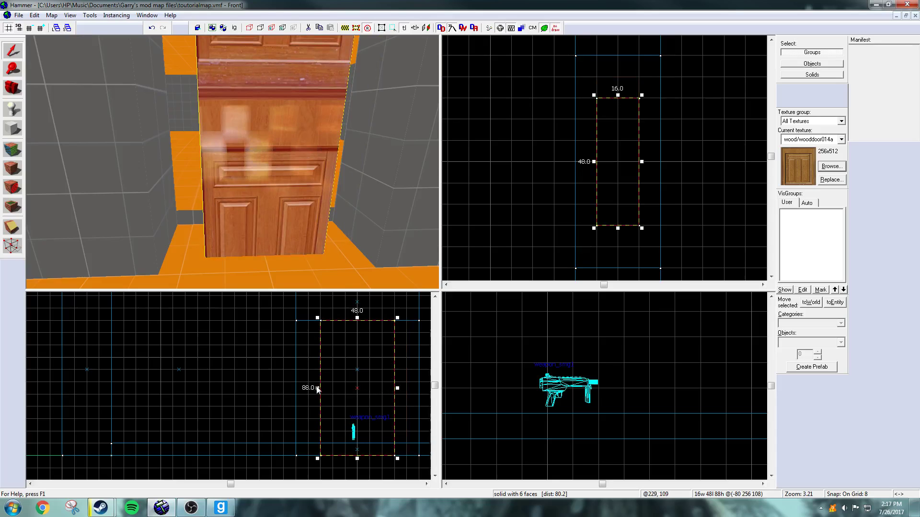
- Shorten the door block from the top to 48 units high, keeping its width at 48 units
{"action": "left_click_drag", "start_coordinate": [318, 389], "coordinate": [309, 392]}
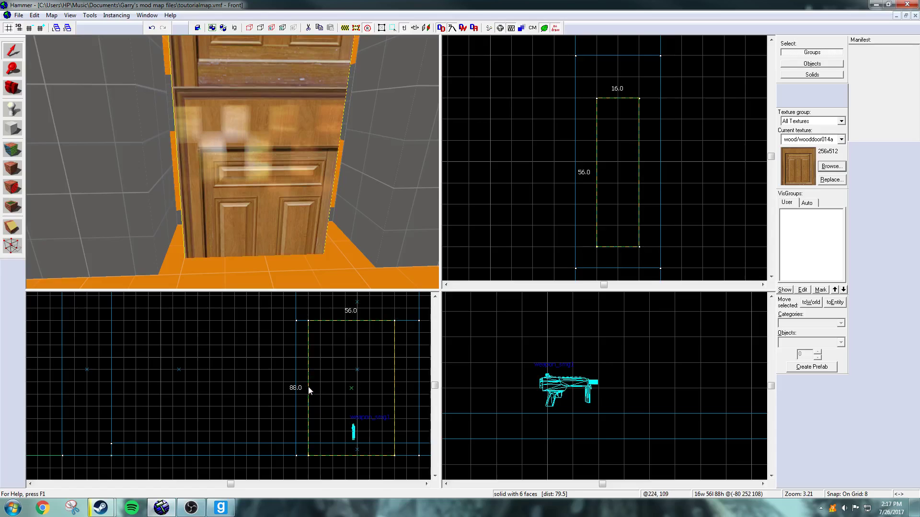
{"action": "left_click_drag", "start_coordinate": [309, 390], "coordinate": [316, 391]}
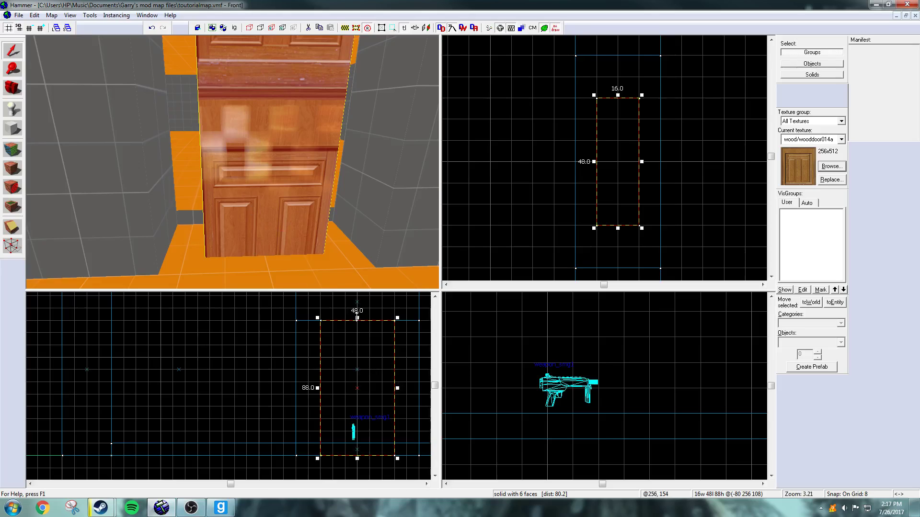
{"action": "left_click_drag", "start_coordinate": [357, 312], "coordinate": [355, 377]}
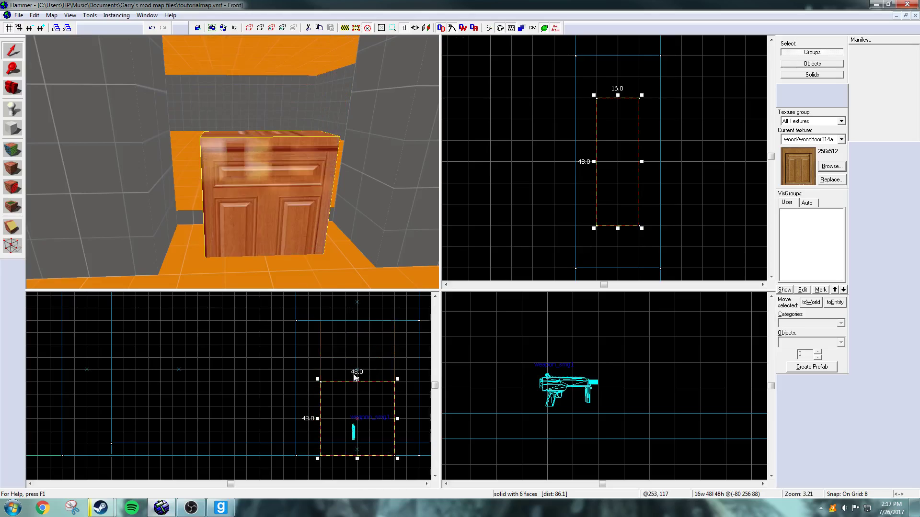
- Reduce the grid snap to 4 units and view the shortened door block from farther outside the doorway
{"action": "left_click", "coordinate": [30, 30]}
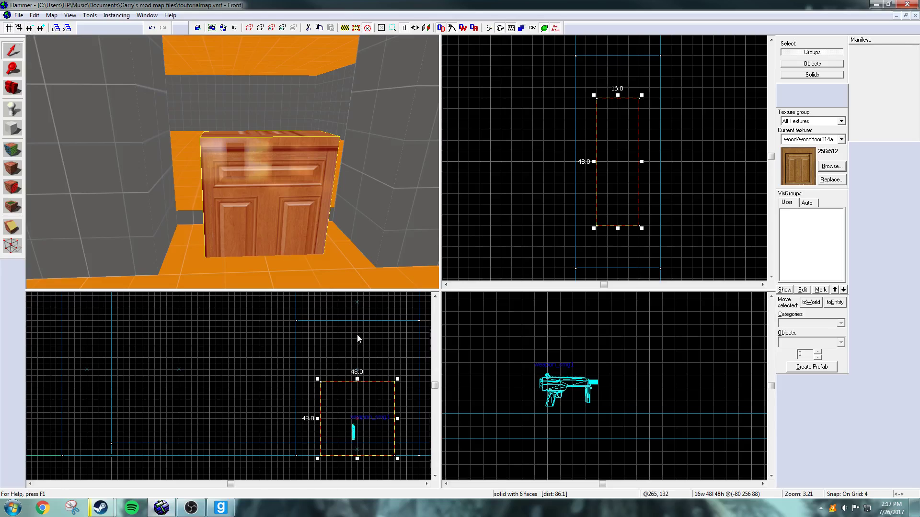
{"action": "left_click_drag", "start_coordinate": [395, 419], "coordinate": [397, 418]}
{"action": "key", "text": "z"}
{"action": "key", "text": "w"}
{"action": "key", "text": "s"}
{"action": "key", "text": "z"}
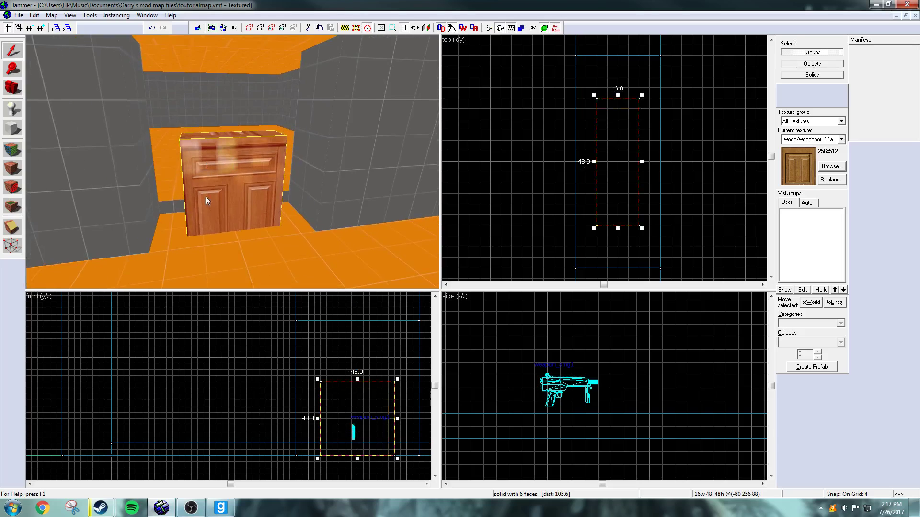
{"action": "key", "text": "z"}
{"action": "key", "text": "w"}
{"action": "key", "text": "s"}
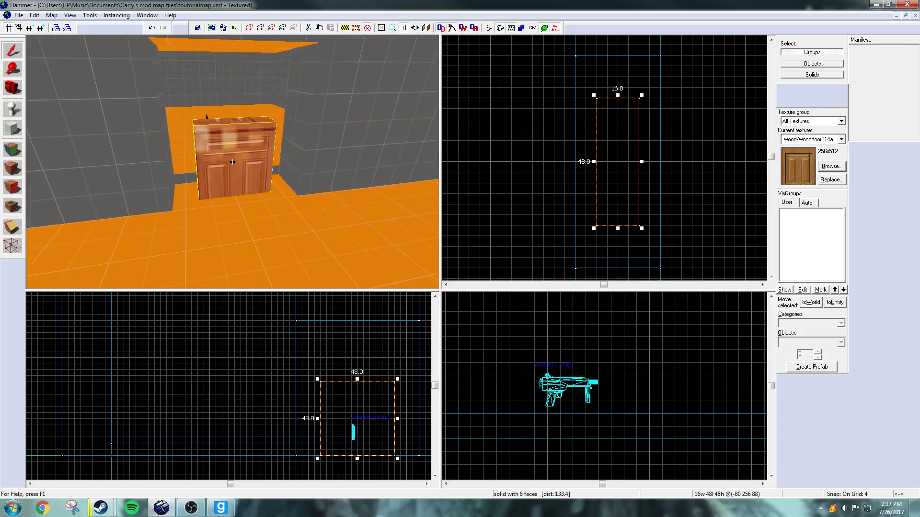
- Move the door block up 40 units in the doorway and extend it down to the floor, making it 92 units high
{"action": "left_click_drag", "start_coordinate": [357, 414], "coordinate": [357, 353]}
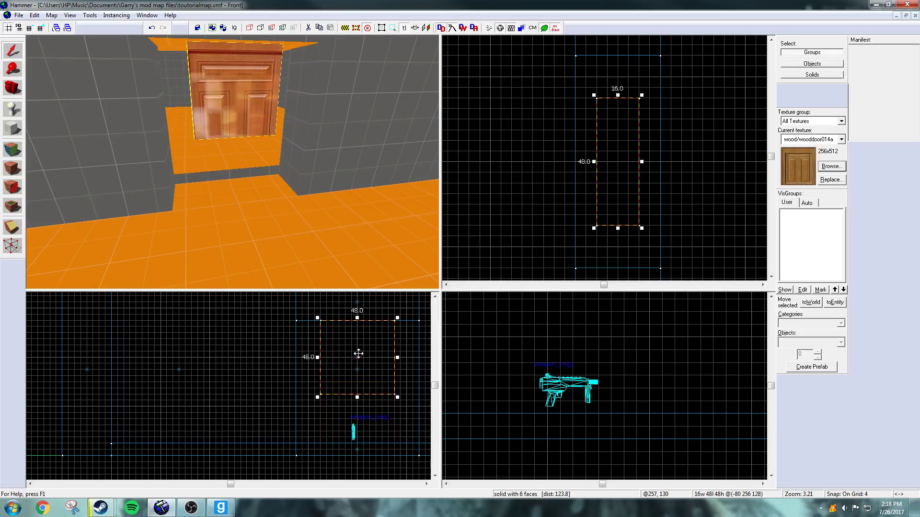
{"action": "scroll", "coordinate": [358, 335], "scroll_direction": "up", "scroll_amount": 3}
{"action": "left_click_drag", "start_coordinate": [356, 319], "coordinate": [352, 422]}
{"action": "scroll", "coordinate": [346, 333], "scroll_direction": "down", "scroll_amount": 3}
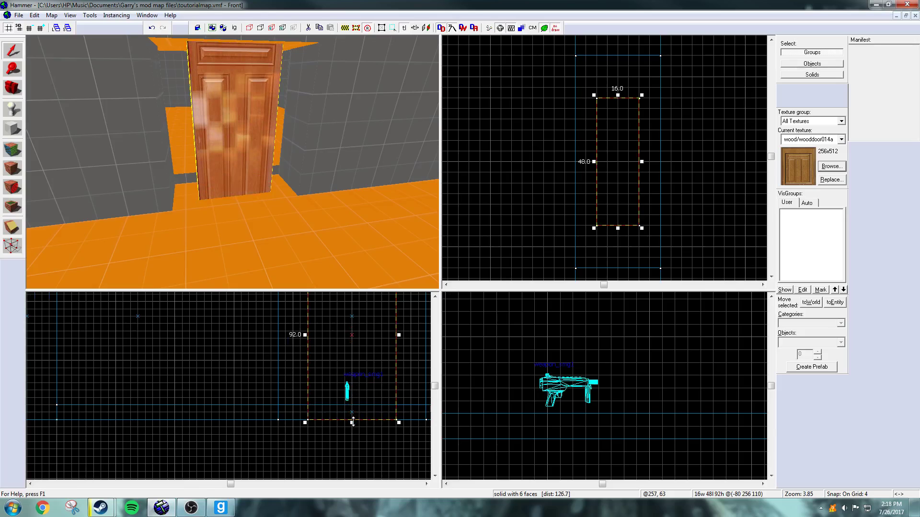
{"action": "key", "text": "z"}
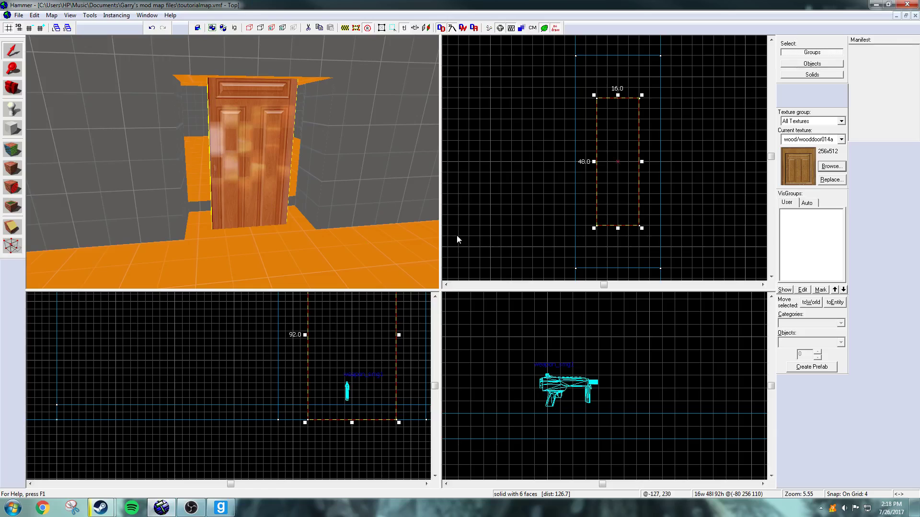
- Thin the wall block above the doorway to 12 units high by raising its underside
{"action": "scroll", "coordinate": [361, 408], "scroll_direction": "down", "scroll_amount": 3}
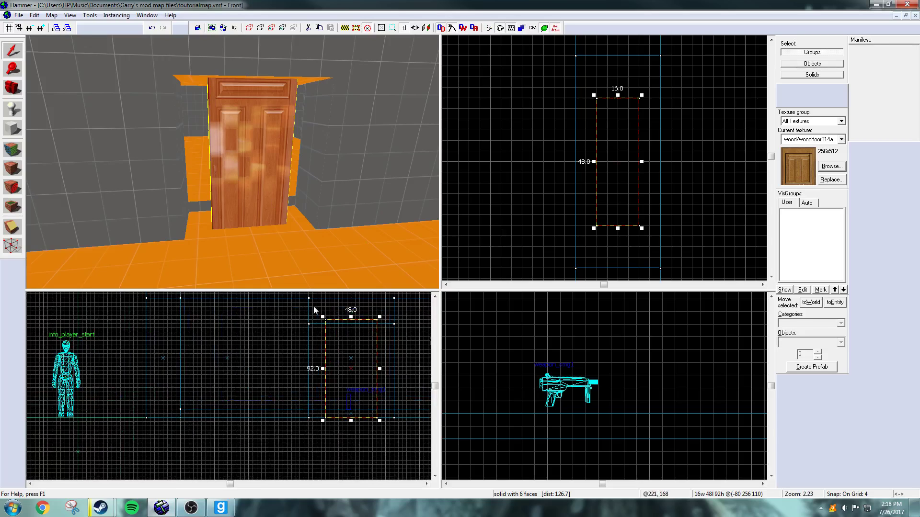
{"action": "left_click", "coordinate": [251, 79]}
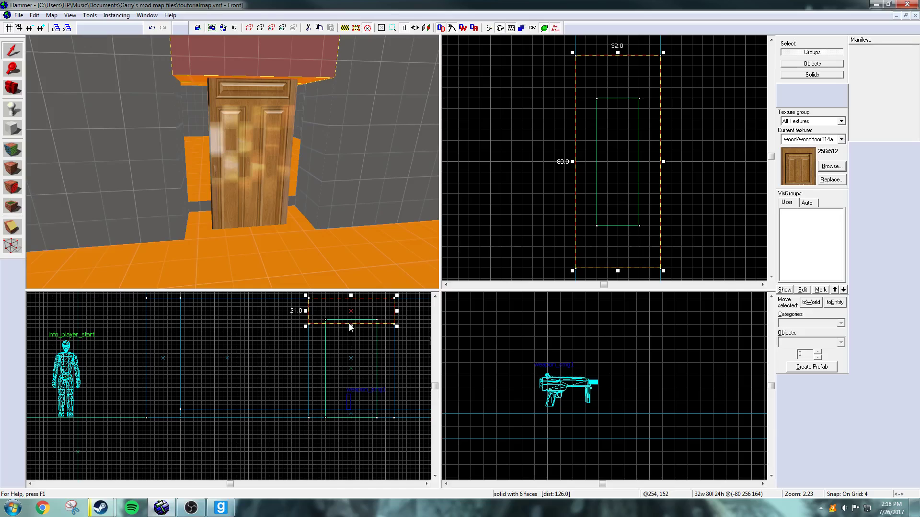
{"action": "left_click_drag", "start_coordinate": [352, 327], "coordinate": [349, 316]}
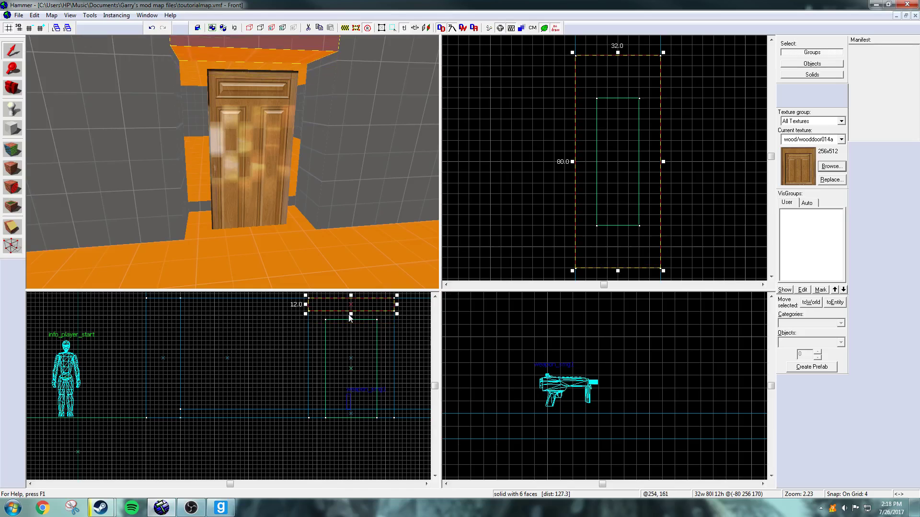
- Raise the door block to meet the block above it and extend it down to the floor, making it 100 units high
{"action": "left_click", "coordinate": [268, 170]}
{"action": "left_click_drag", "start_coordinate": [351, 359], "coordinate": [353, 351]}
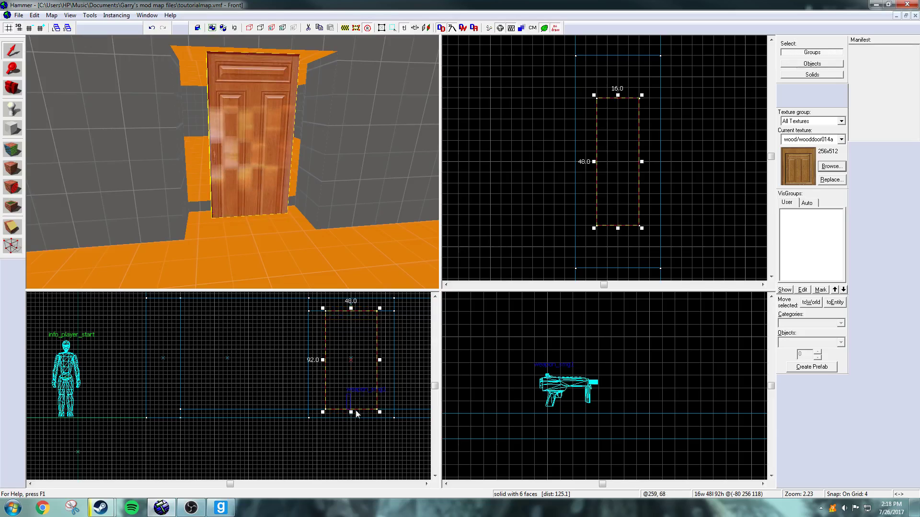
{"action": "left_click_drag", "start_coordinate": [352, 413], "coordinate": [352, 420]}
{"action": "key", "text": "z"}
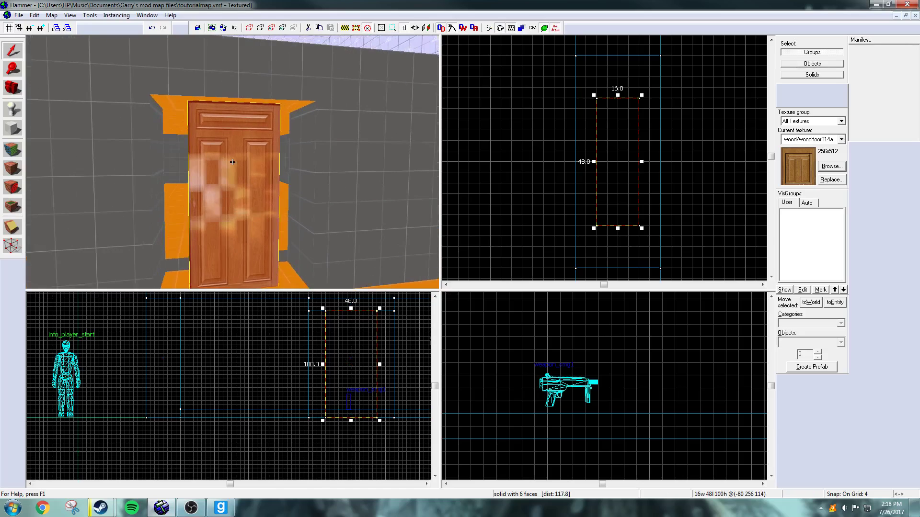
{"action": "key", "text": "z"}
- Narrow the wall block above the door to 48 units wide so it lines up with both door edges
{"action": "left_click", "coordinate": [280, 173]}
{"action": "left_click", "coordinate": [264, 87]}
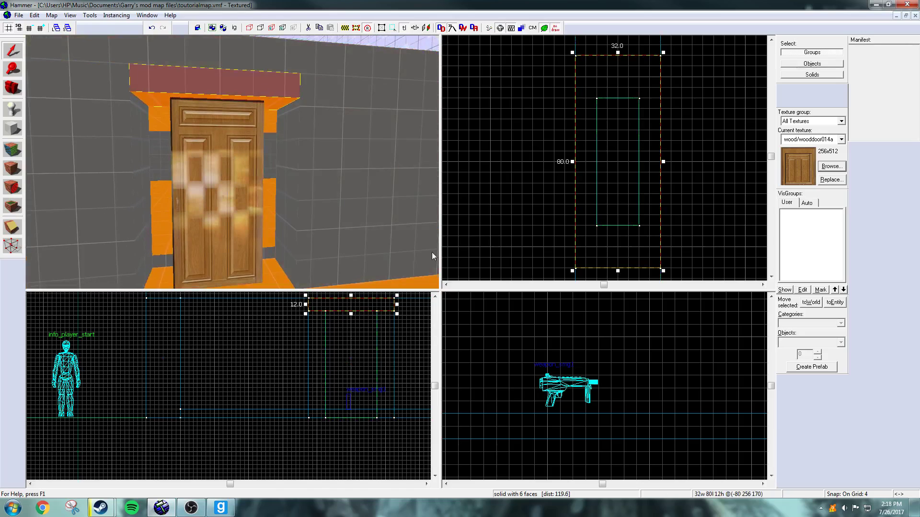
{"action": "left_click_drag", "start_coordinate": [397, 305], "coordinate": [380, 306]}
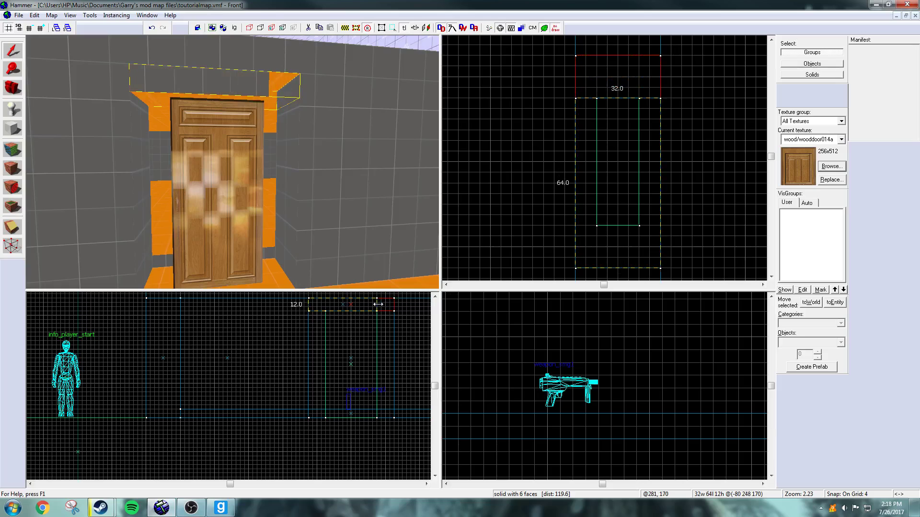
{"action": "scroll", "coordinate": [299, 310], "scroll_direction": "up", "scroll_amount": 5}
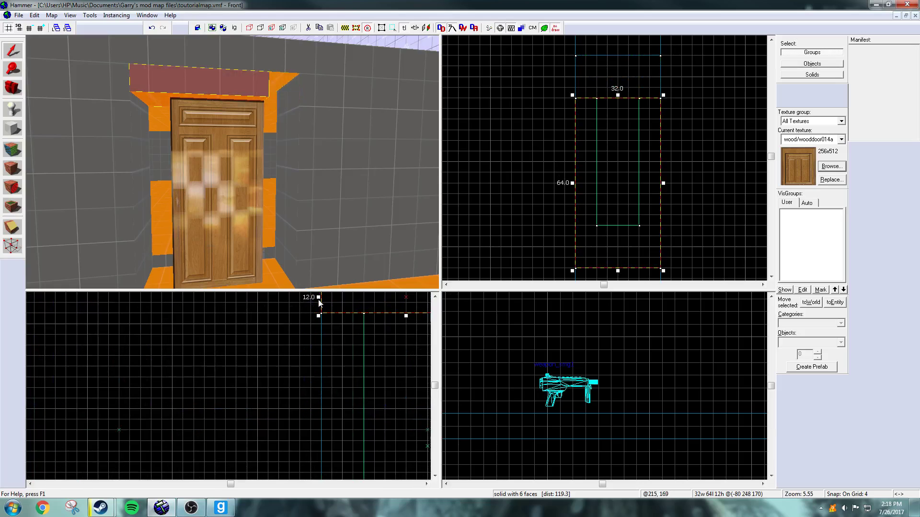
{"action": "left_click_drag", "start_coordinate": [319, 301], "coordinate": [357, 316]}
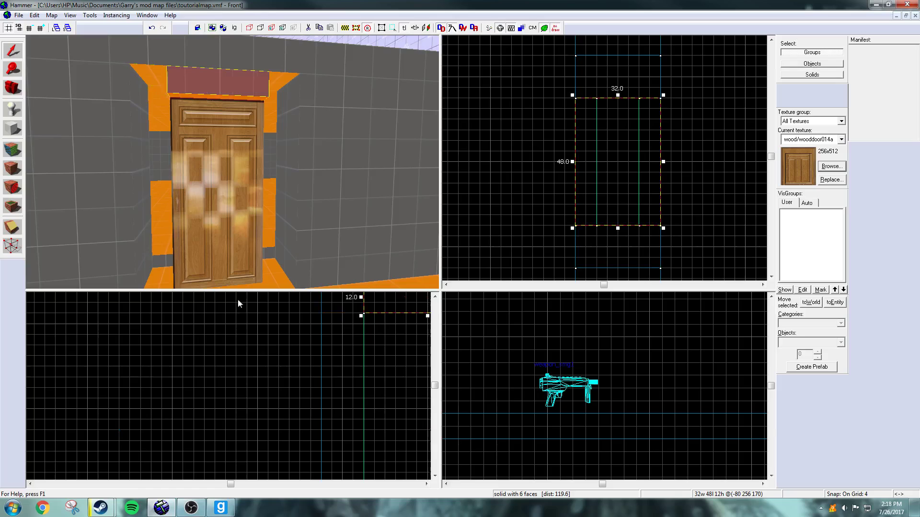
- Extend the wall blocks on both sides of the doorway inward to the door's edges and clear the selection
{"action": "left_click", "coordinate": [116, 189]}
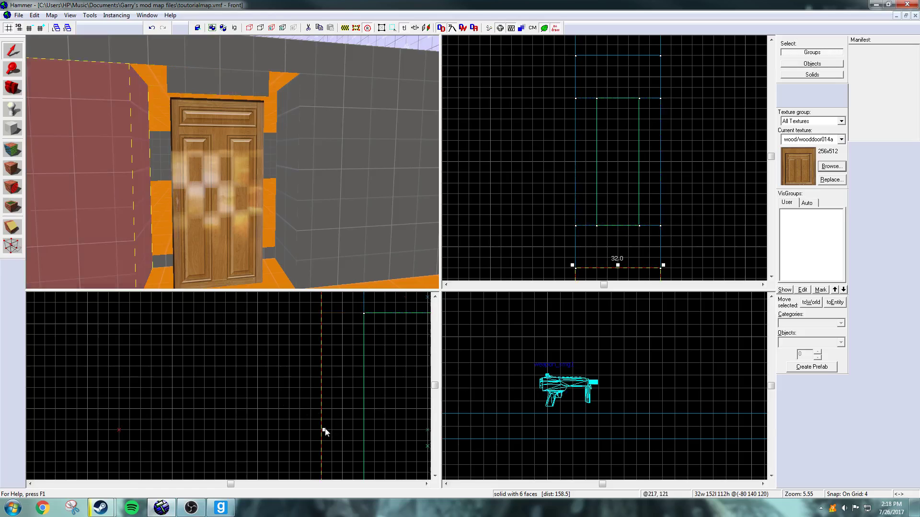
{"action": "left_click_drag", "start_coordinate": [325, 428], "coordinate": [365, 429]}
{"action": "left_click", "coordinate": [364, 186]}
{"action": "scroll", "coordinate": [346, 369], "scroll_direction": "down", "scroll_amount": 10}
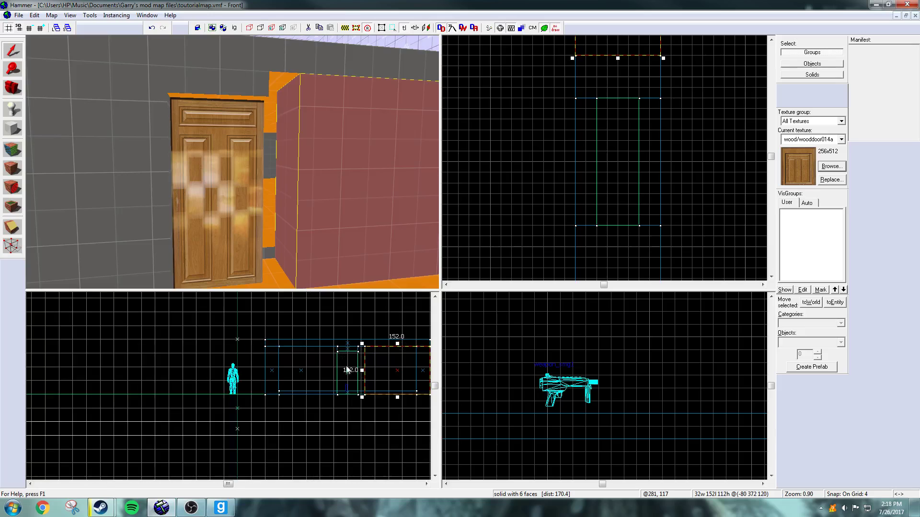
{"action": "scroll", "coordinate": [360, 373], "scroll_direction": "up", "scroll_amount": 3}
{"action": "left_click_drag", "start_coordinate": [362, 371], "coordinate": [351, 369]}
{"action": "key", "text": "Escape"}
- Examine the fit of the wooden door in the narrowed doorway from outside the building
{"action": "key", "text": "z"}
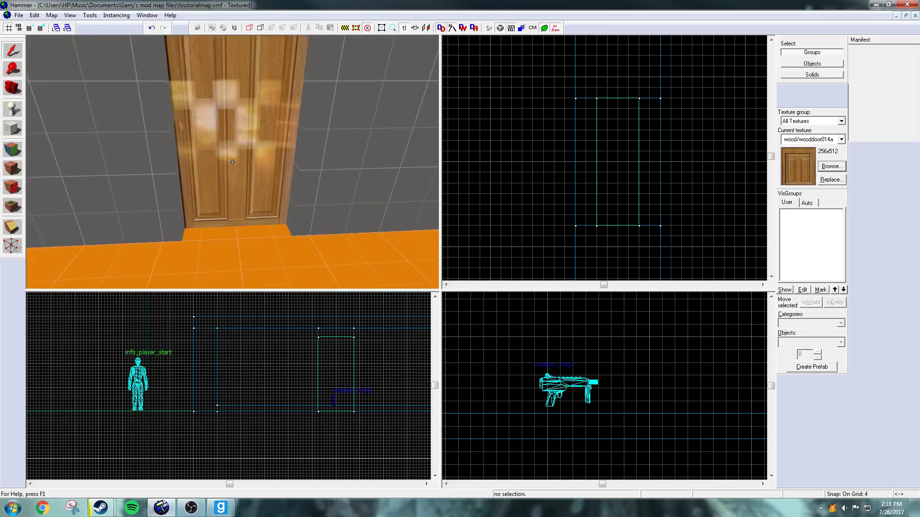
{"action": "key", "text": "z"}
{"action": "scroll", "coordinate": [232, 163], "scroll_direction": "up", "scroll_amount": 5}
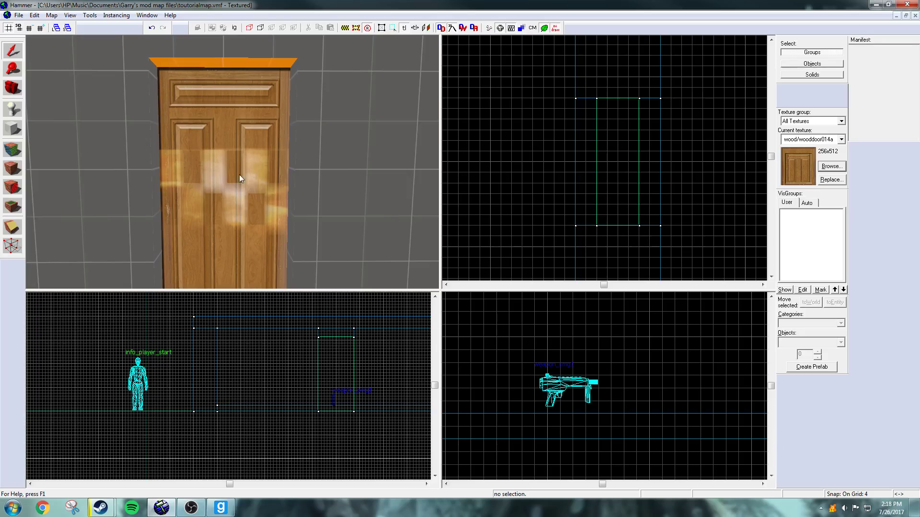
{"action": "key", "text": "z"}
{"action": "key", "text": "s"}
{"action": "key", "text": "w"}
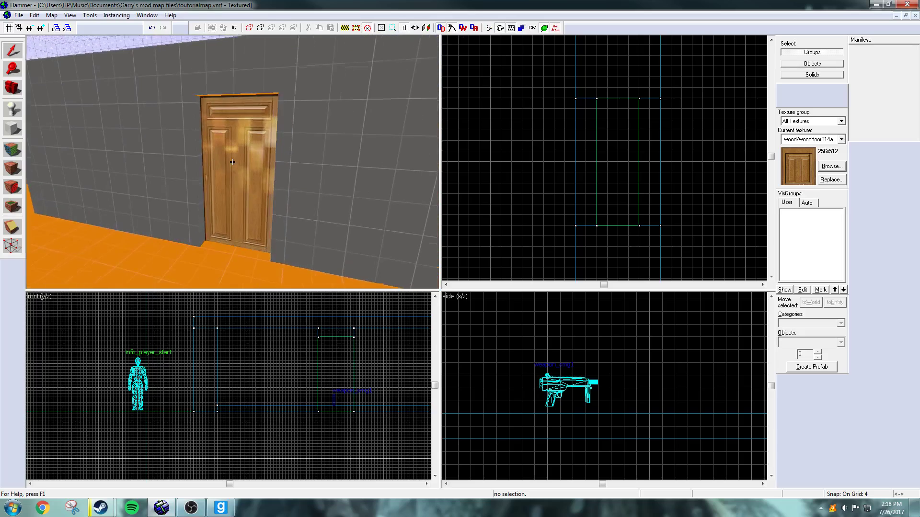
{"action": "key", "text": "z"}
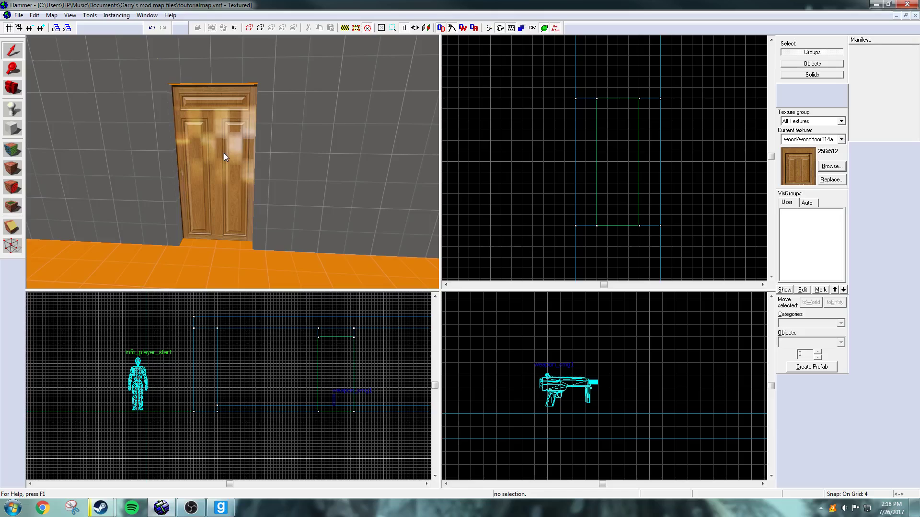
- Tie the wooden door block to an entity and apply the class func_door
{"action": "double_click", "coordinate": [223, 161]}
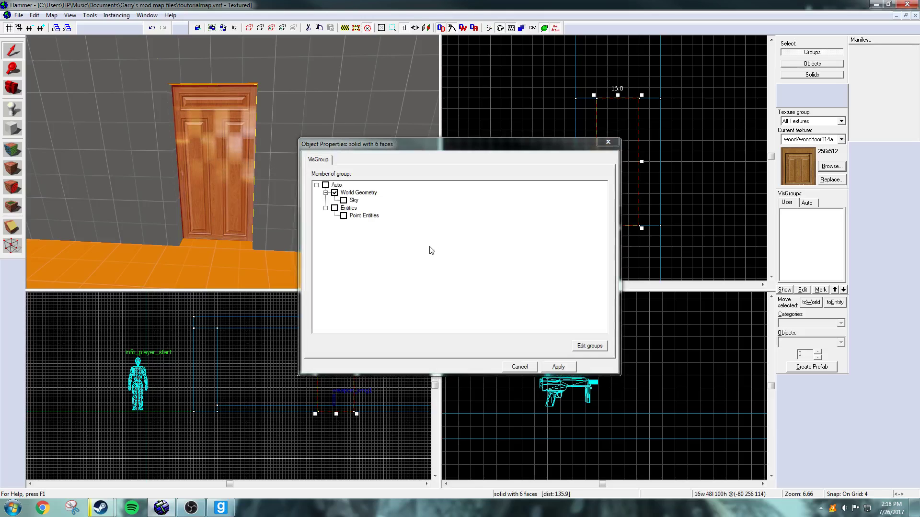
{"action": "key", "text": "ctrl+t"}
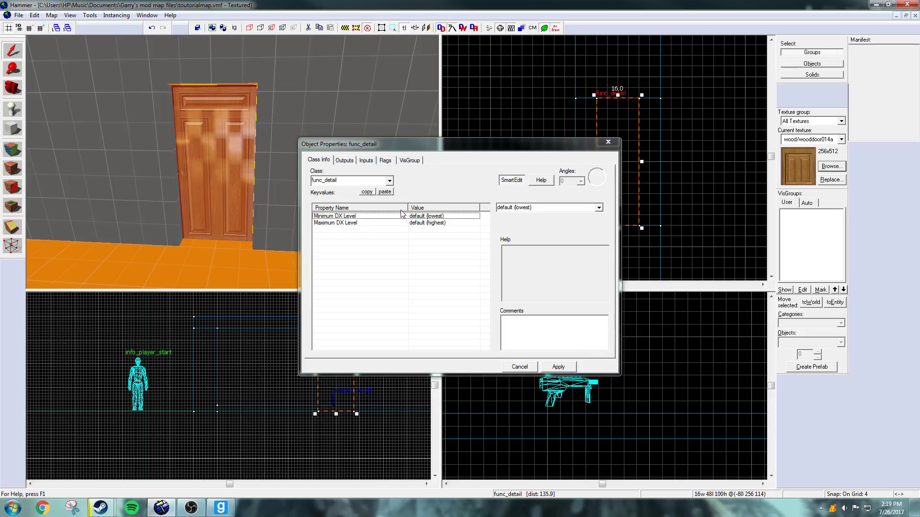
{"action": "left_click", "coordinate": [360, 181]}
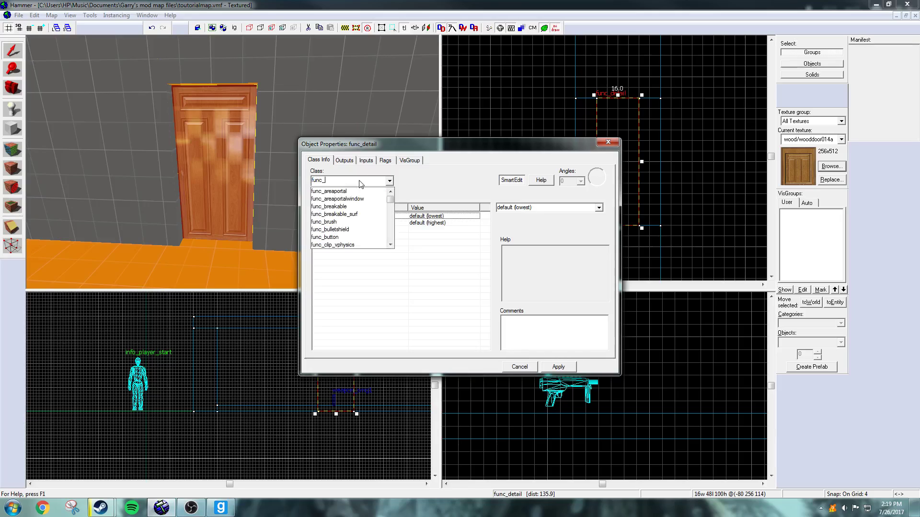
{"action": "type", "text": "door"}
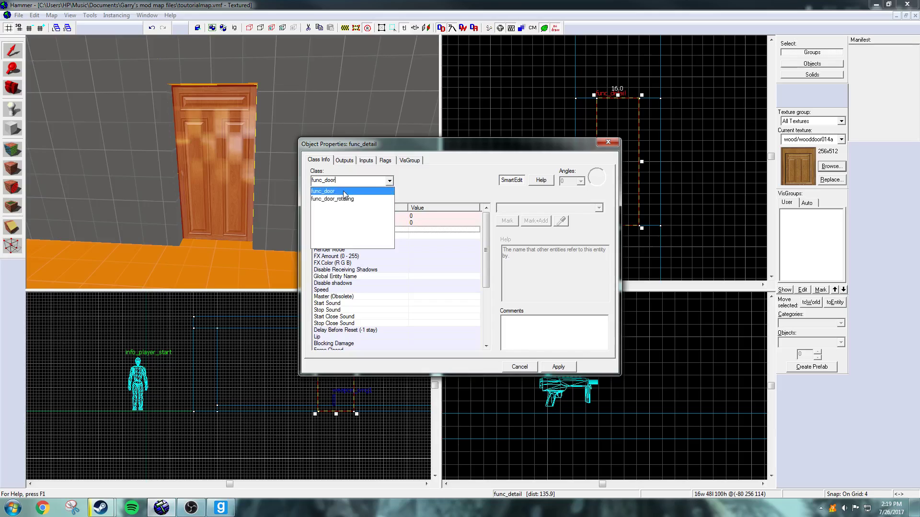
{"action": "left_click", "coordinate": [343, 190]}
{"action": "left_click", "coordinate": [569, 369]}
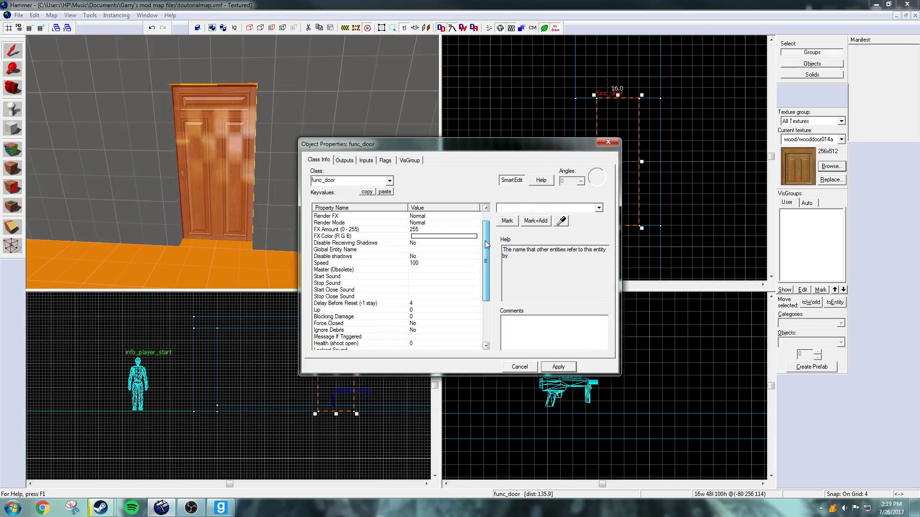
- Set the func_door's Move Direction to 0 180 0, apply it and close the object properties
{"action": "scroll", "coordinate": [485, 244], "scroll_direction": "down", "scroll_amount": 2}
{"action": "scroll", "coordinate": [479, 268], "scroll_direction": "down", "scroll_amount": 2}
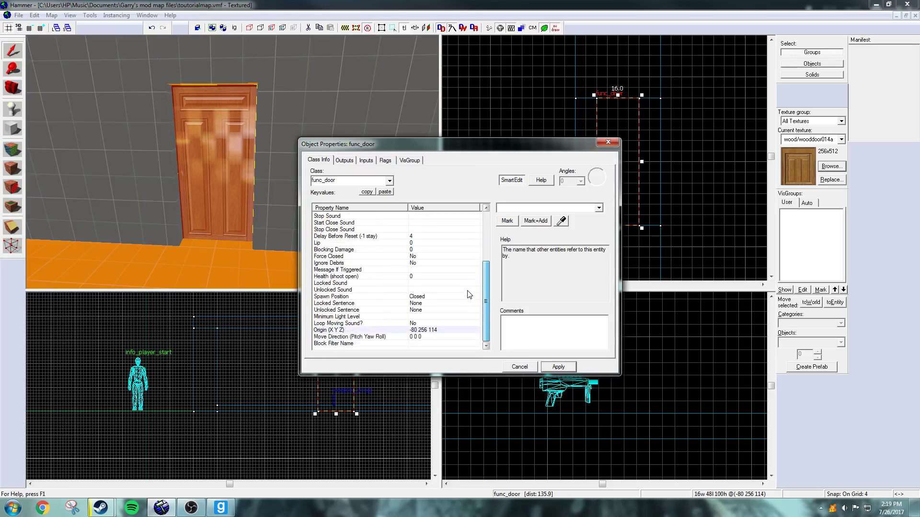
{"action": "scroll", "coordinate": [477, 282], "scroll_direction": "up", "scroll_amount": 4}
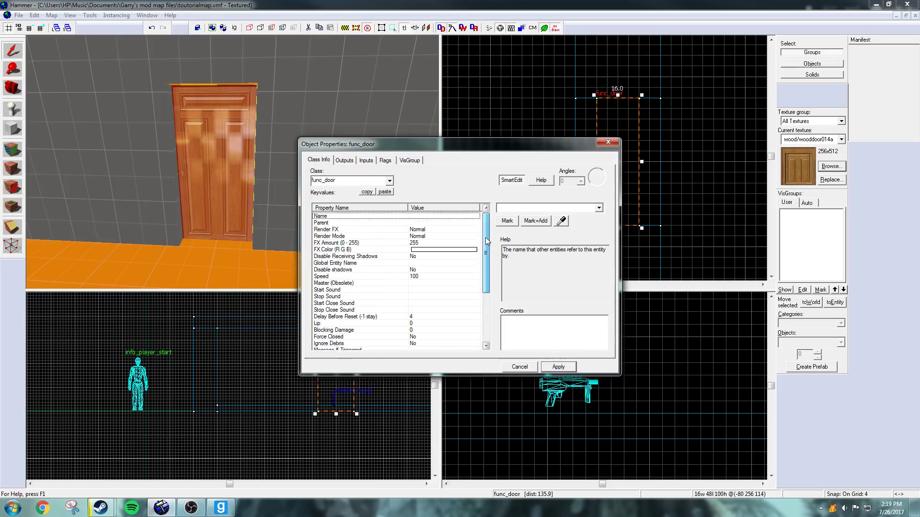
{"action": "scroll", "coordinate": [488, 239], "scroll_direction": "down", "scroll_amount": 4}
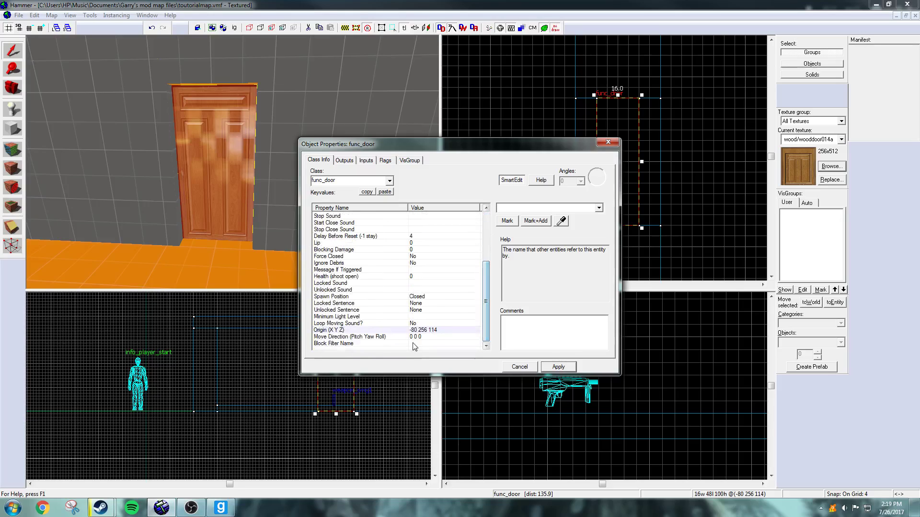
{"action": "left_click", "coordinate": [419, 337]}
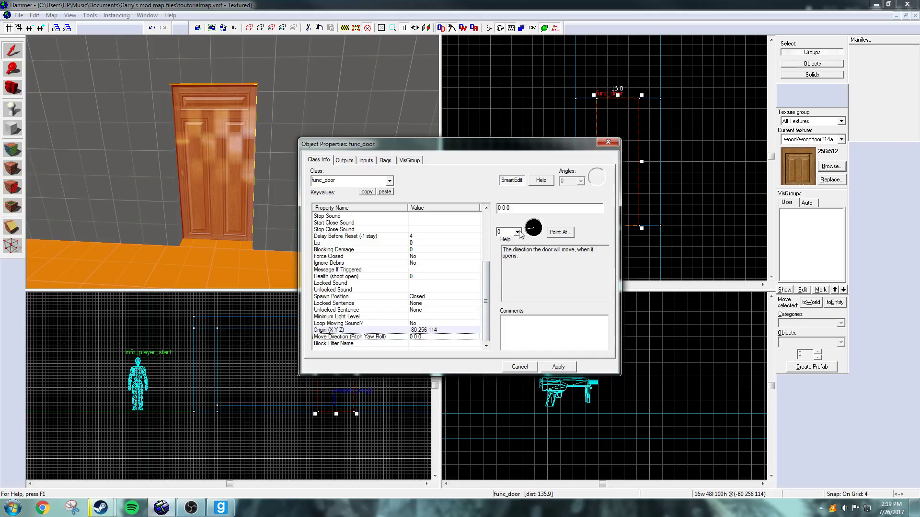
{"action": "left_click_drag", "start_coordinate": [511, 228], "coordinate": [511, 229]}
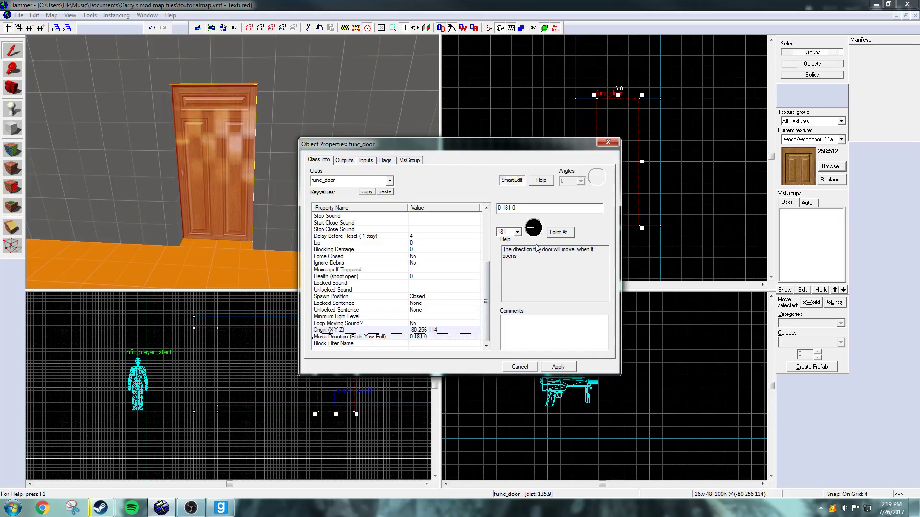
{"action": "scroll", "coordinate": [511, 235], "scroll_direction": "up", "scroll_amount": 3}
{"action": "double_click", "coordinate": [511, 234]}
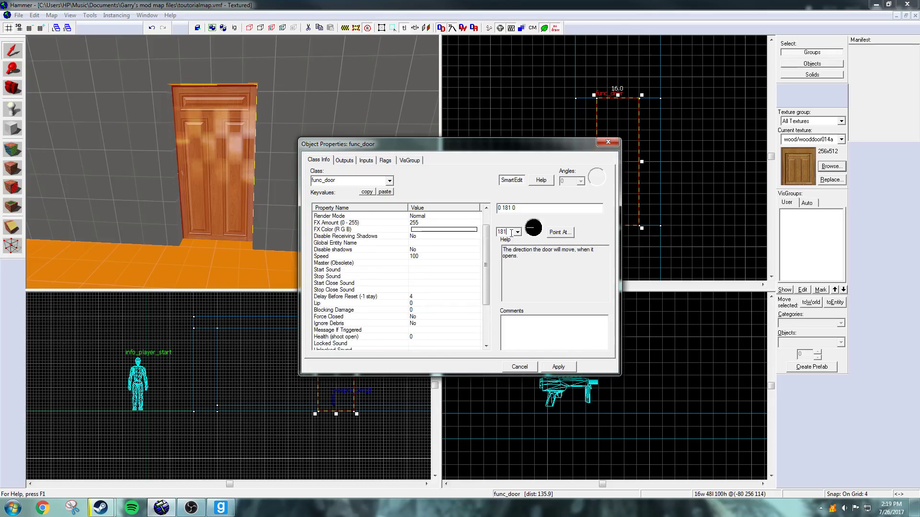
{"action": "type", "text": "0"}
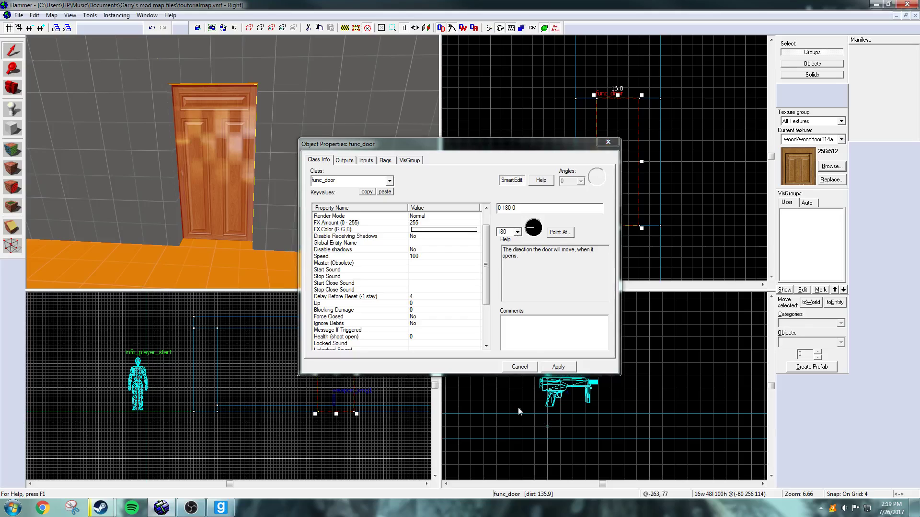
{"action": "left_click", "coordinate": [565, 367]}
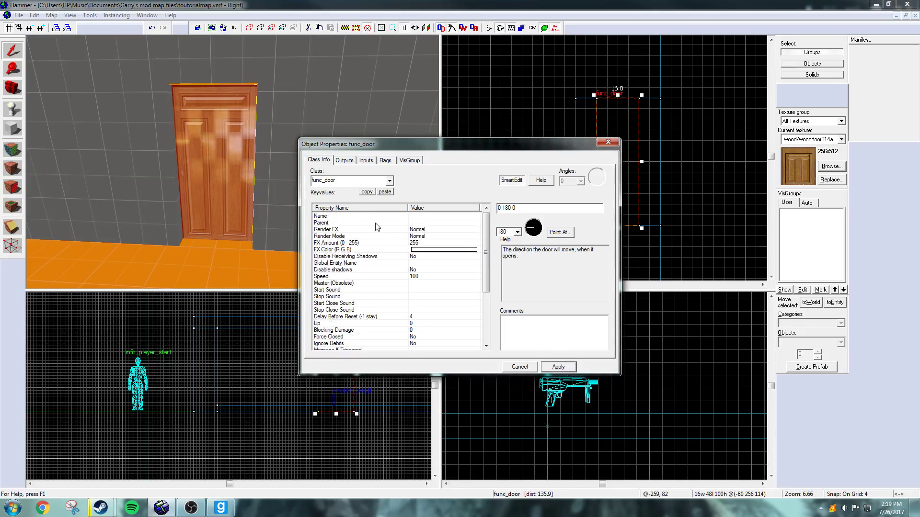
{"action": "left_click", "coordinate": [608, 142]}
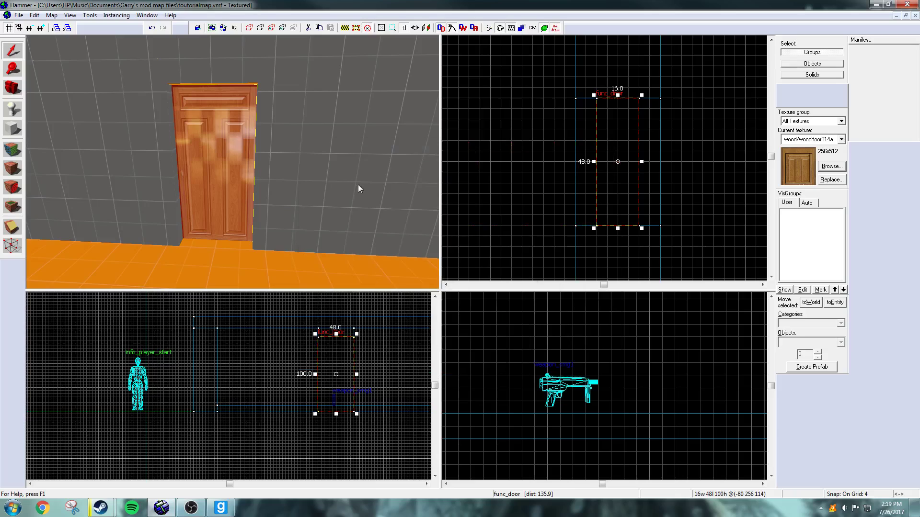
- Examine the wooden door from both sides of the wall and clear the selection
{"action": "key", "text": "z"}
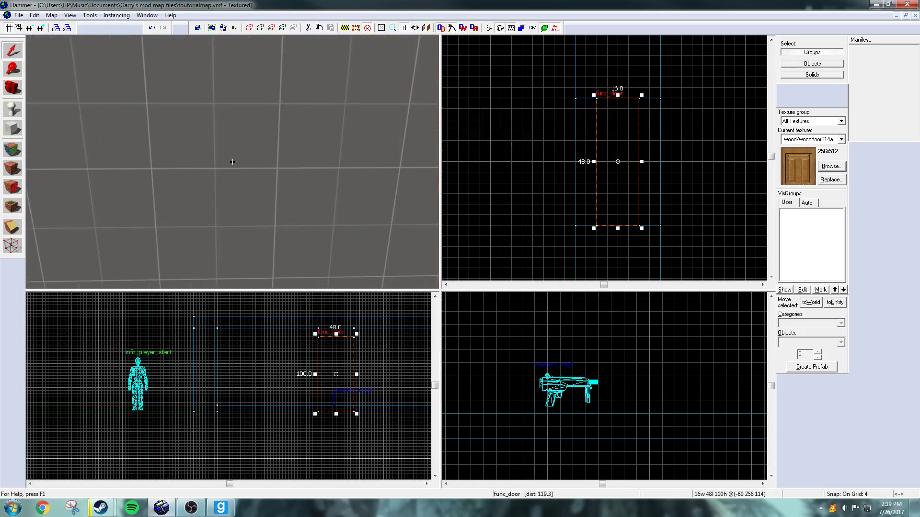
{"action": "key", "text": "s"}
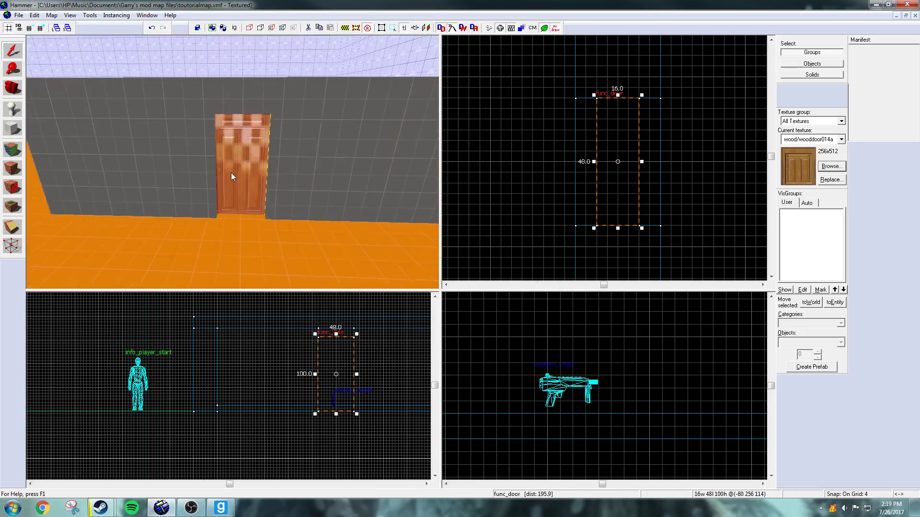
{"action": "key", "text": "w"}
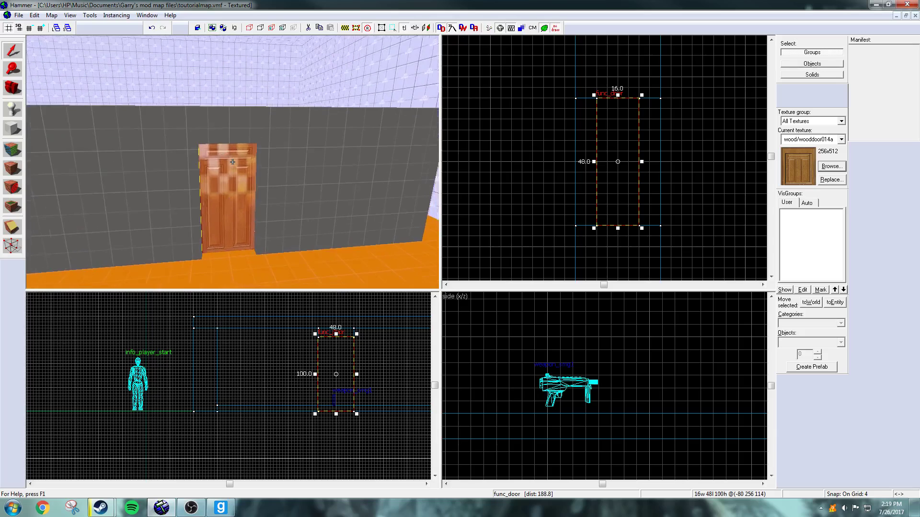
{"action": "key", "text": "w"}
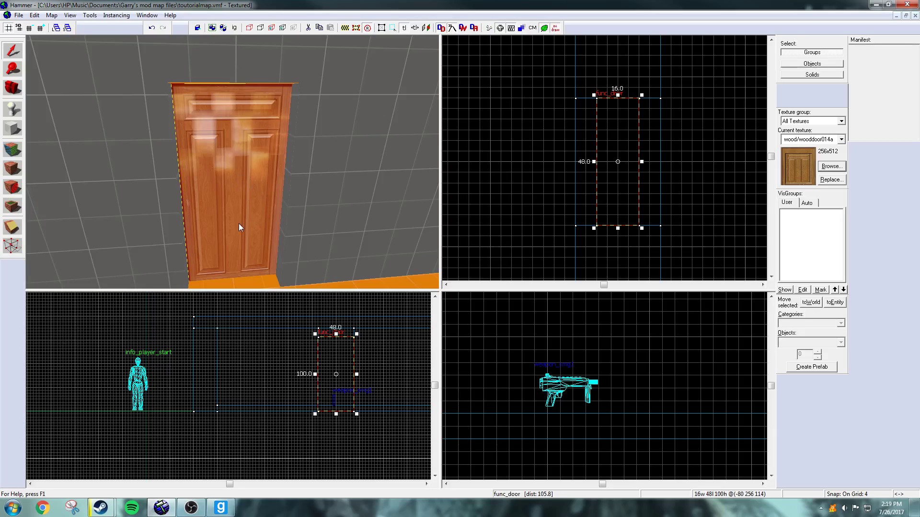
{"action": "key", "text": "z"}
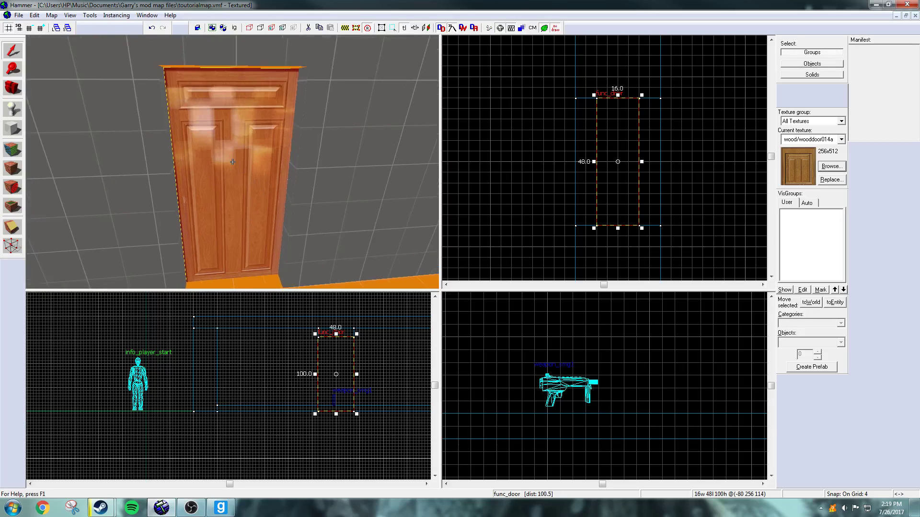
{"action": "key", "text": "w"}
{"action": "key", "text": "s"}
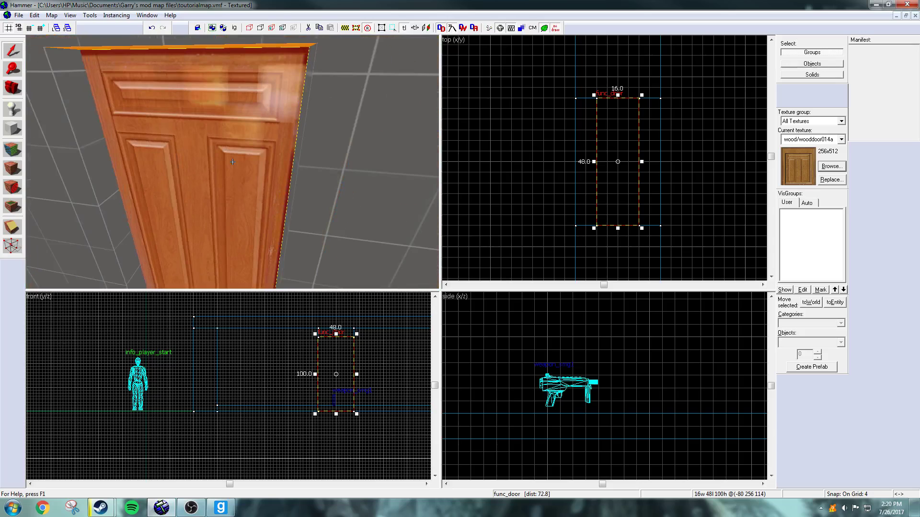
{"action": "key", "text": "w"}
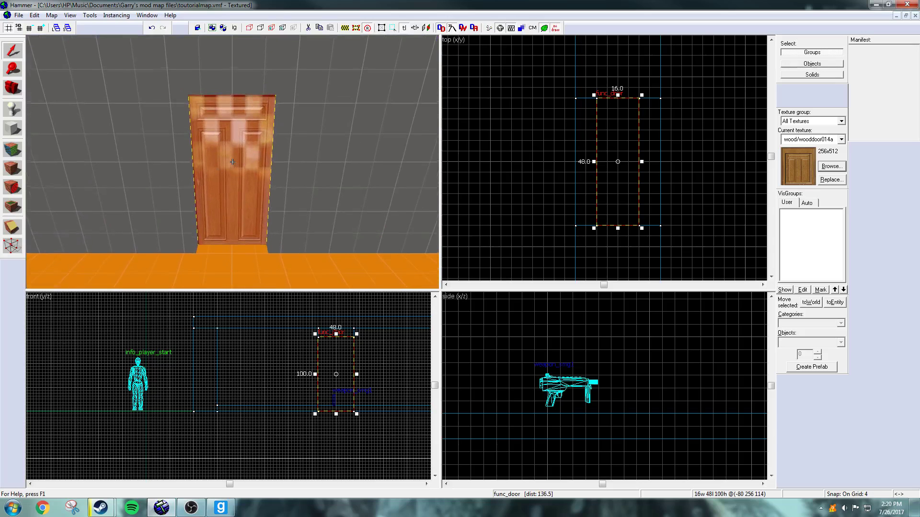
{"action": "key", "text": "z"}
{"action": "key", "text": "Escape"}
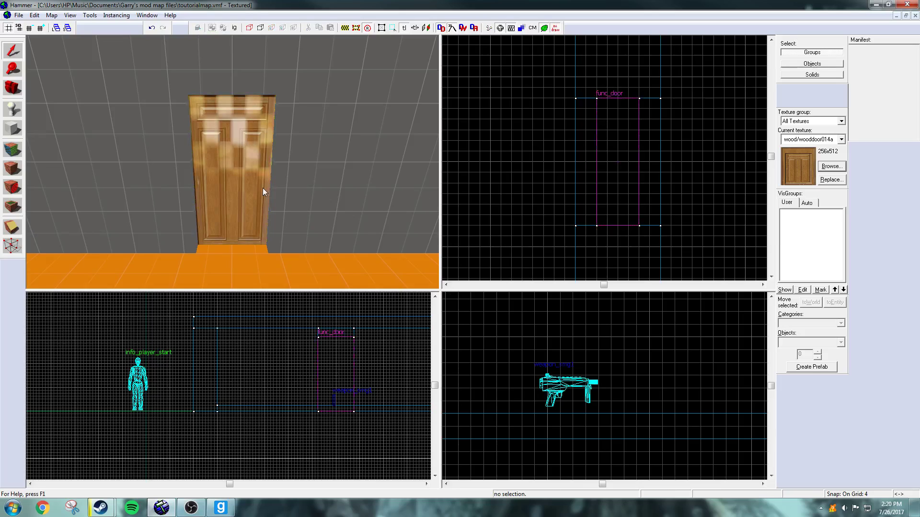
- Compile the map with normal BSP, VIS and RAD, launch it in Garry's Mod and close the compile log
{"action": "key", "text": "z"}
{"action": "key", "text": "s"}
{"action": "key", "text": "z"}
{"action": "key", "text": "F9"}
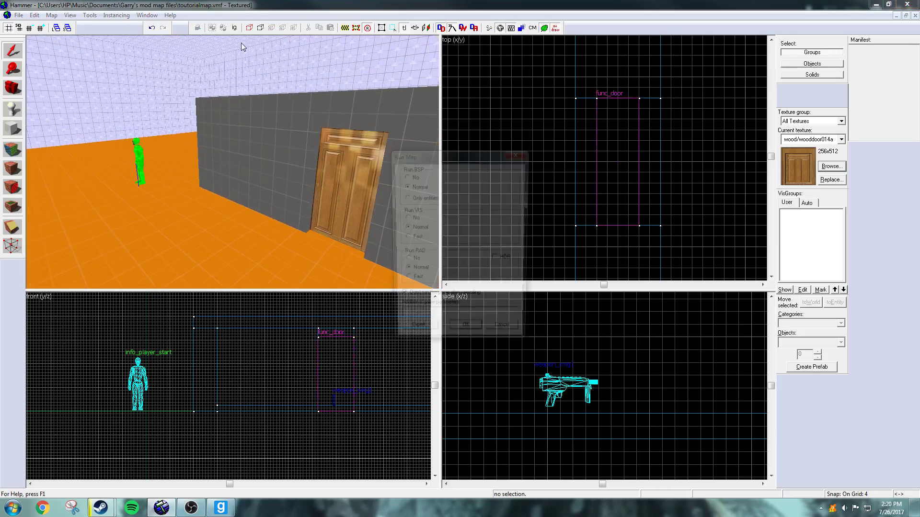
{"action": "key", "text": "Return"}
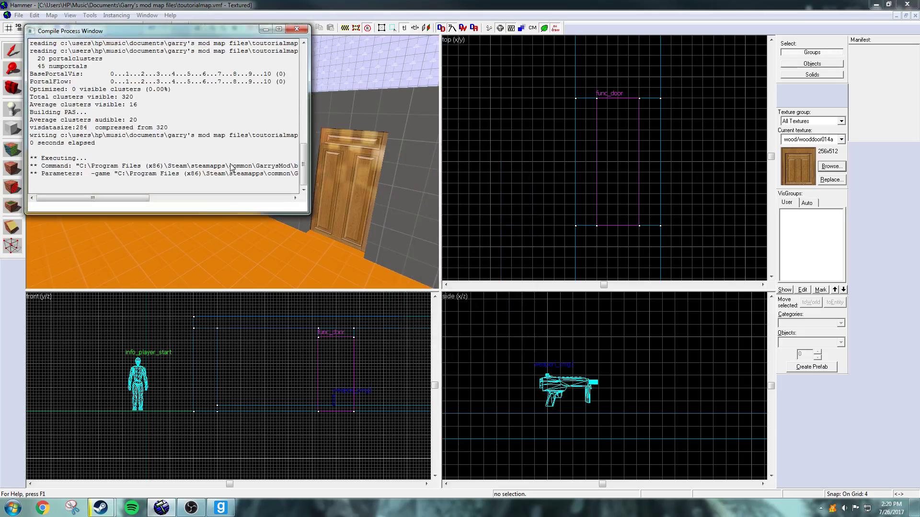
{"action": "left_click", "coordinate": [296, 28]}
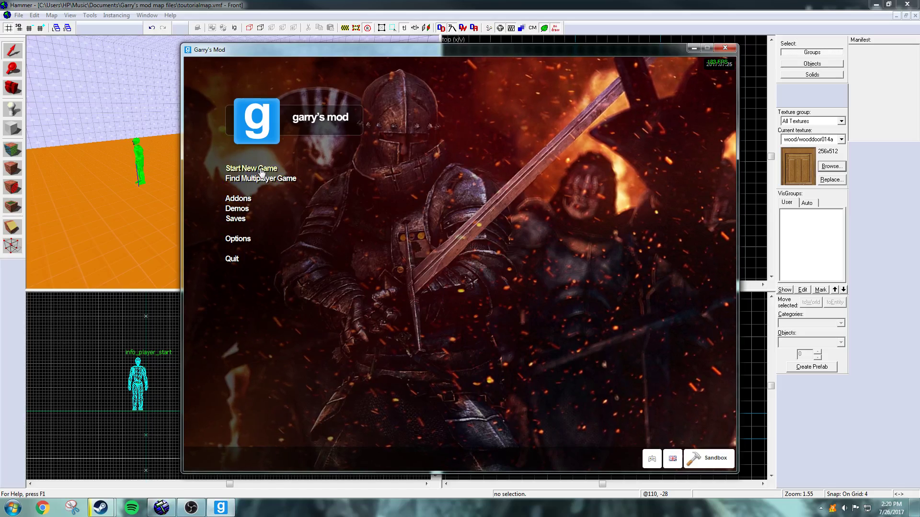
- Walk up to the wooden door in Garry's Mod, test how it moves, and quit the game
{"action": "left_click", "coordinate": [262, 173]}
{"action": "key", "text": "Escape"}
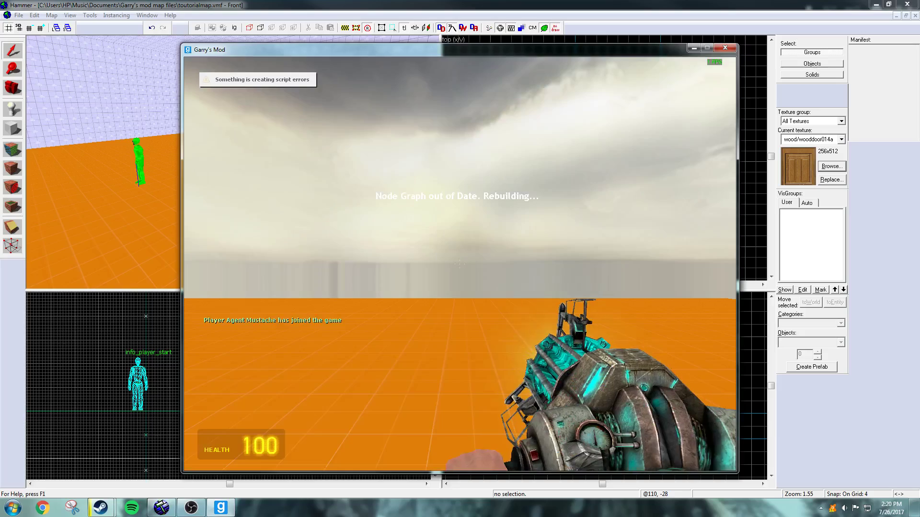
{"action": "key", "text": "w"}
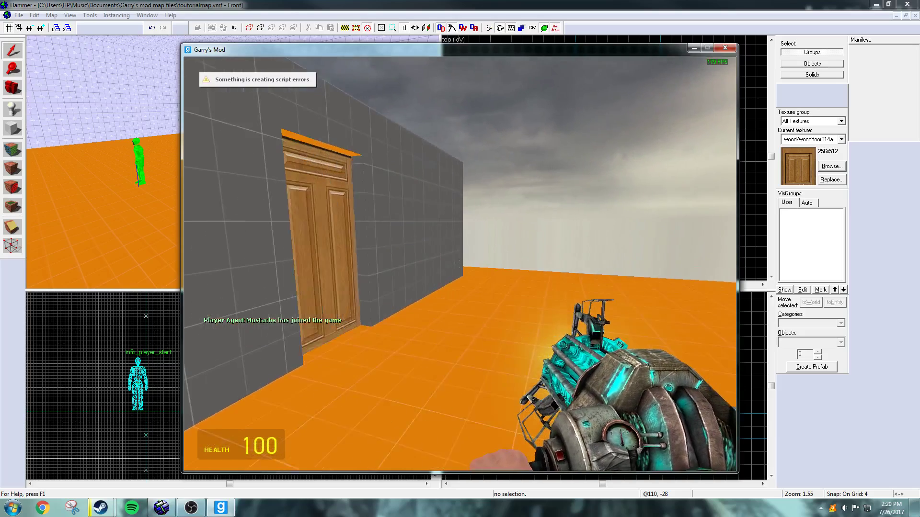
{"action": "key", "text": "w"}
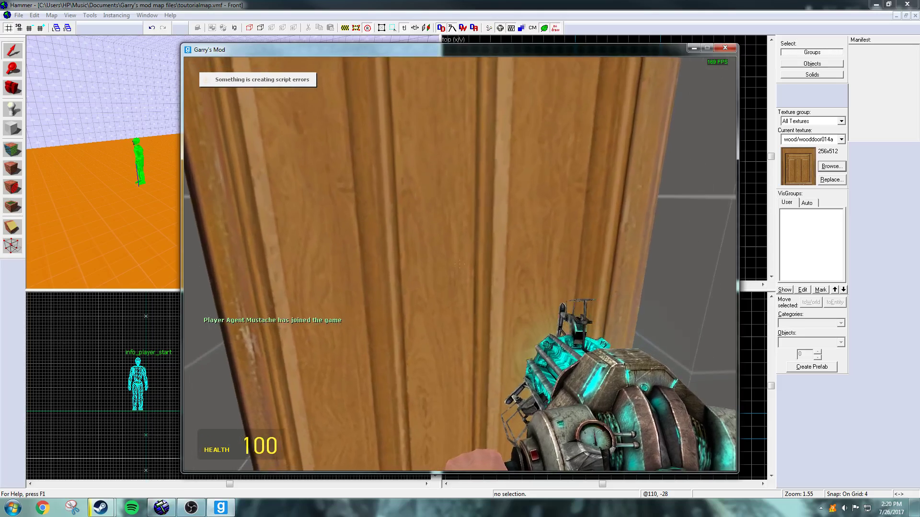
{"action": "key", "text": "s"}
{"action": "key", "text": "d"}
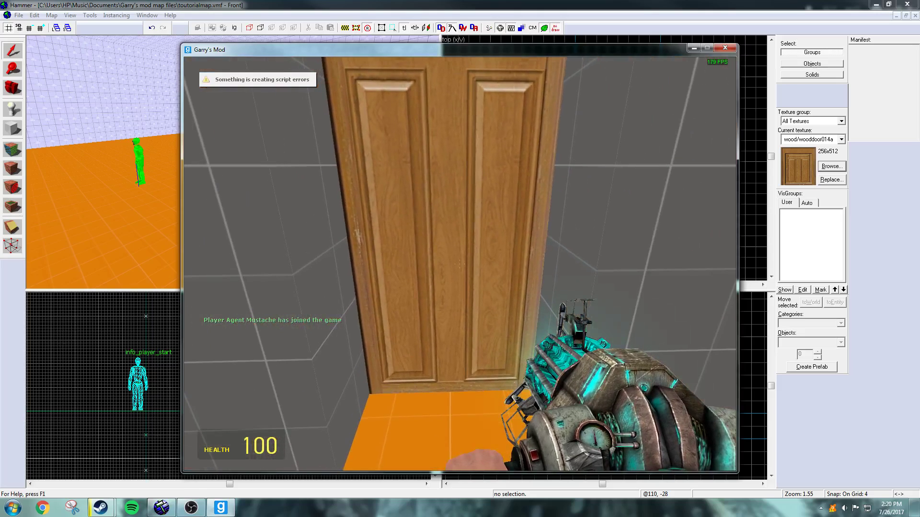
{"action": "key", "text": "d"}
{"action": "key", "text": "s"}
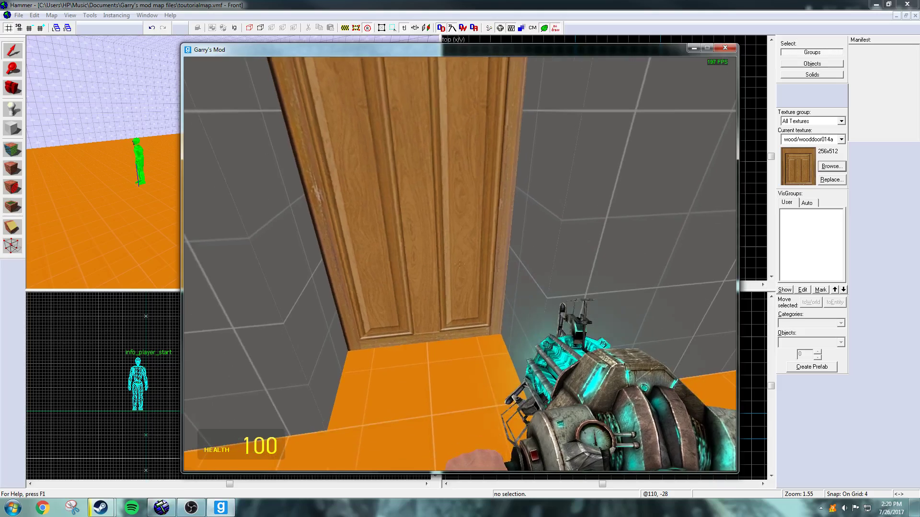
{"action": "key", "text": "w"}
{"action": "key", "text": "w"}
{"action": "key", "text": "s"}
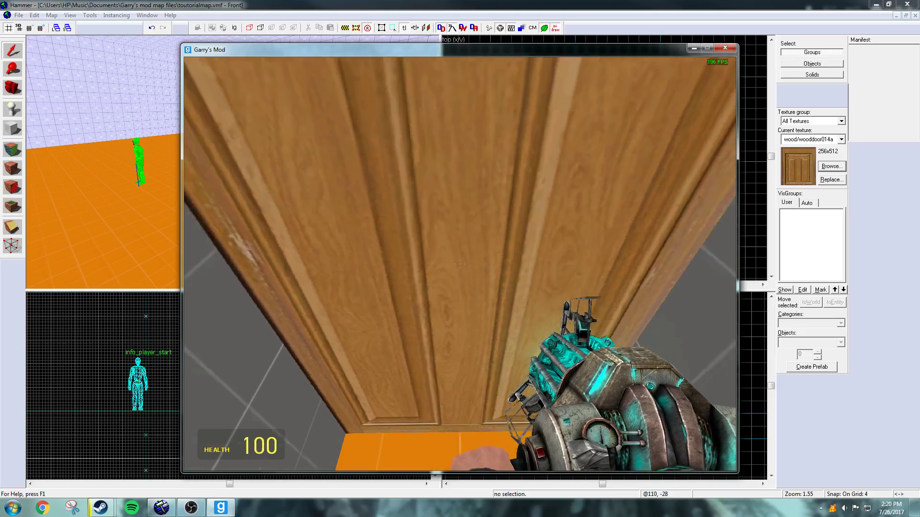
{"action": "key", "text": "w"}
{"action": "key", "text": "Escape"}
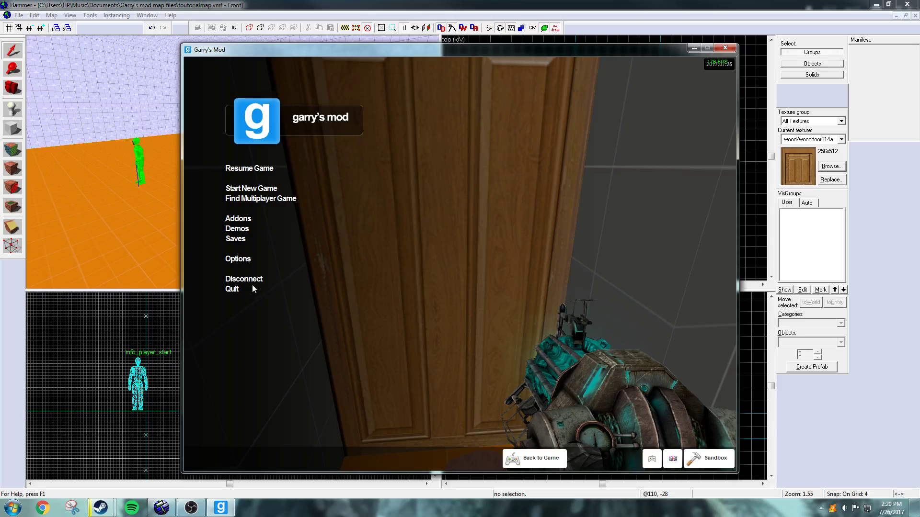
{"action": "left_click", "coordinate": [233, 289]}
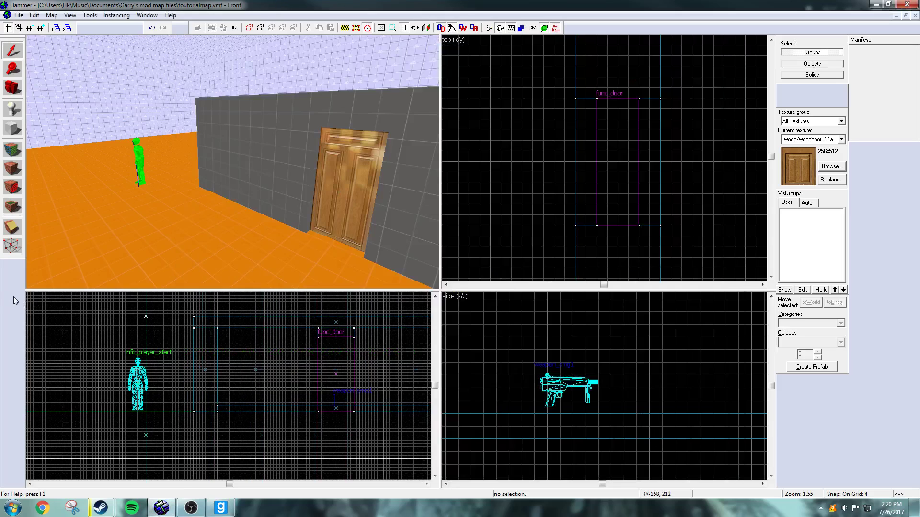
- Set the func_door's Move Direction to 0 90 0, apply it, close the properties and clear the selection
{"action": "left_click", "coordinate": [329, 175]}
{"action": "key", "text": "alt+Return"}
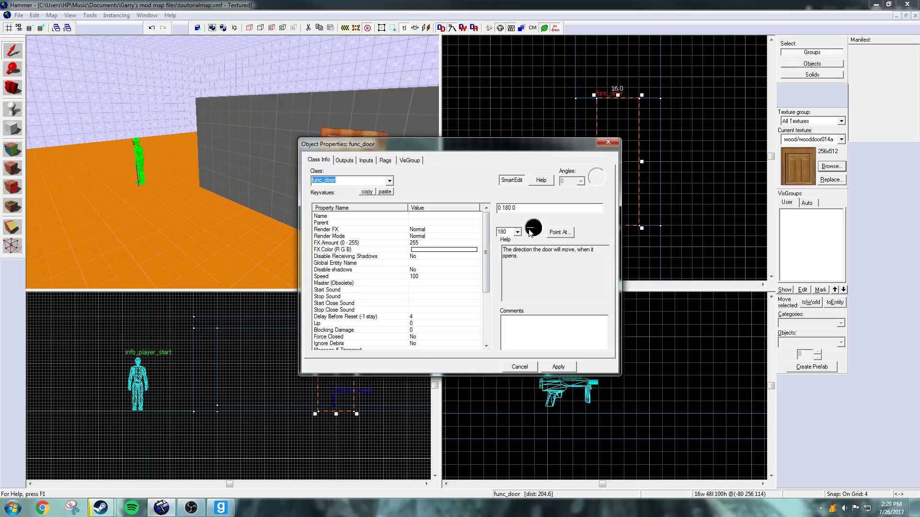
{"action": "left_click_drag", "start_coordinate": [580, 146], "coordinate": [528, 162]}
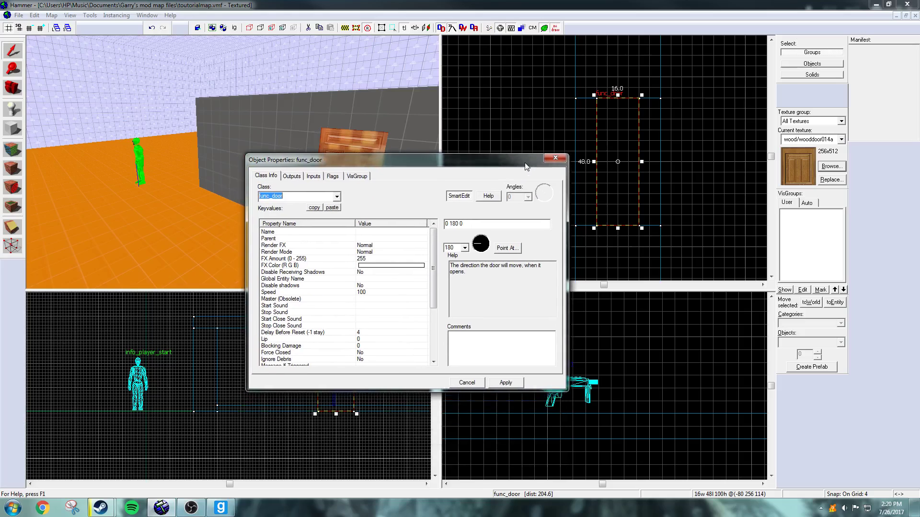
{"action": "left_click", "coordinate": [479, 247]}
{"action": "type", "text": "90"}
{"action": "left_click", "coordinate": [506, 382]}
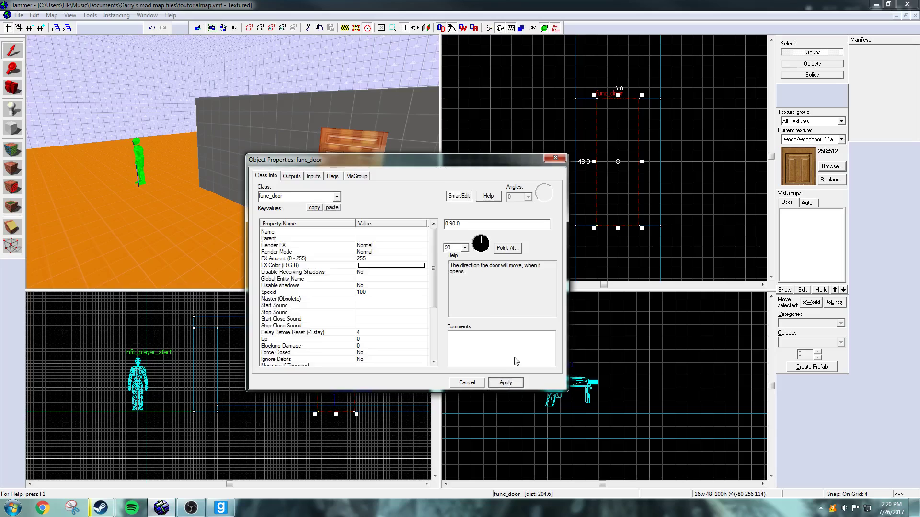
{"action": "left_click", "coordinate": [556, 160]}
{"action": "scroll", "coordinate": [585, 197], "scroll_direction": "down", "scroll_amount": 1}
{"action": "scroll", "coordinate": [584, 194], "scroll_direction": "up", "scroll_amount": 1}
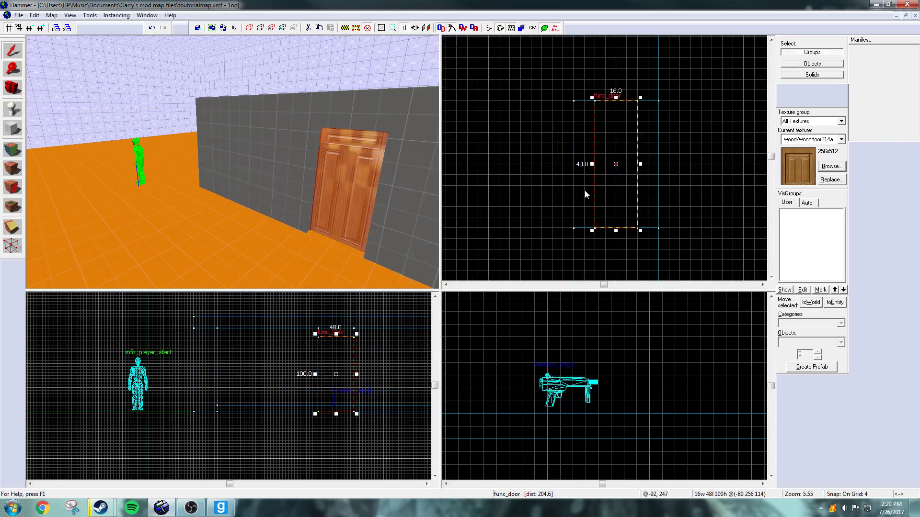
{"action": "scroll", "coordinate": [585, 191], "scroll_direction": "up", "scroll_amount": 2}
{"action": "key", "text": "Escape"}
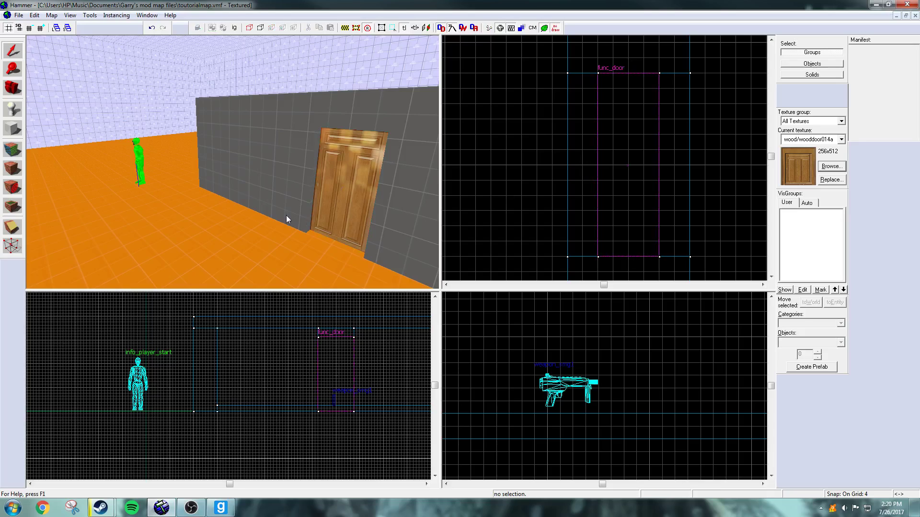
- Set the func_door's Move Direction to Down, apply it, close the properties and clear the selection
{"action": "left_click", "coordinate": [342, 191]}
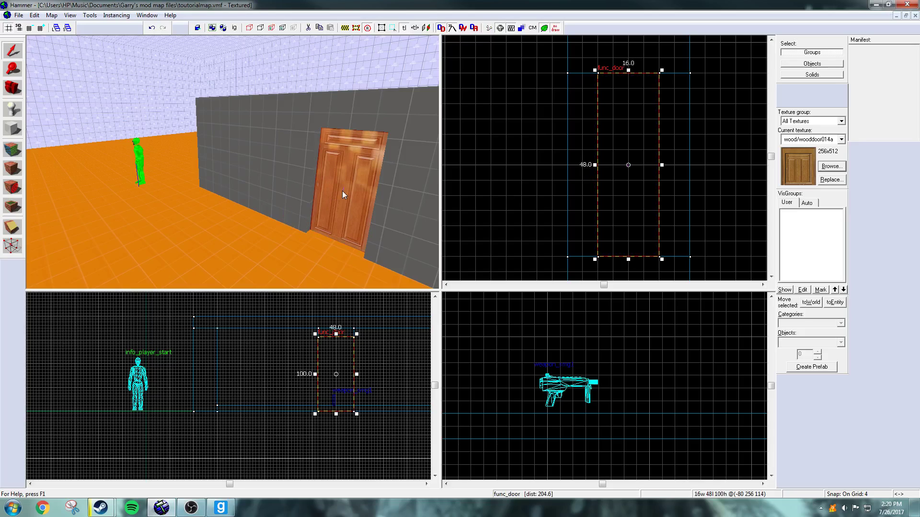
{"action": "key", "text": "alt+Return"}
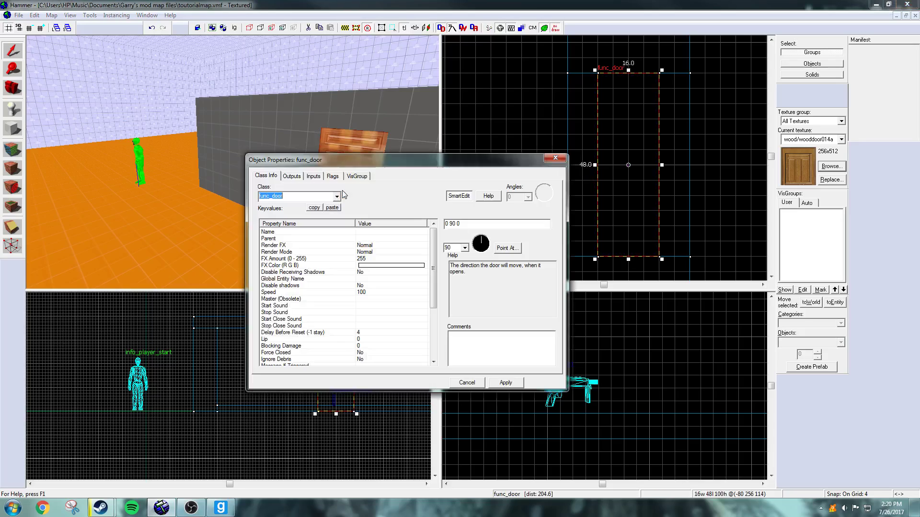
{"action": "left_click", "coordinate": [464, 248]}
{"action": "left_click", "coordinate": [455, 264]}
{"action": "left_click", "coordinate": [504, 382]}
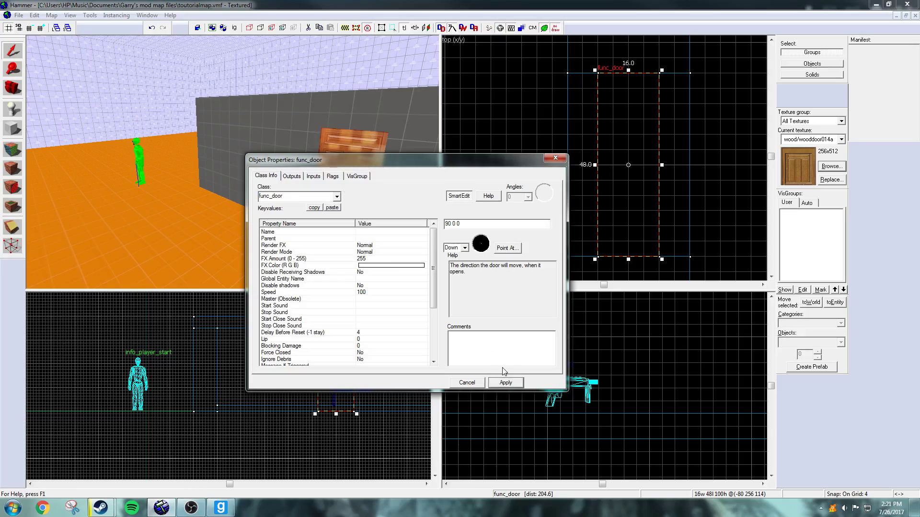
{"action": "left_click", "coordinate": [555, 159]}
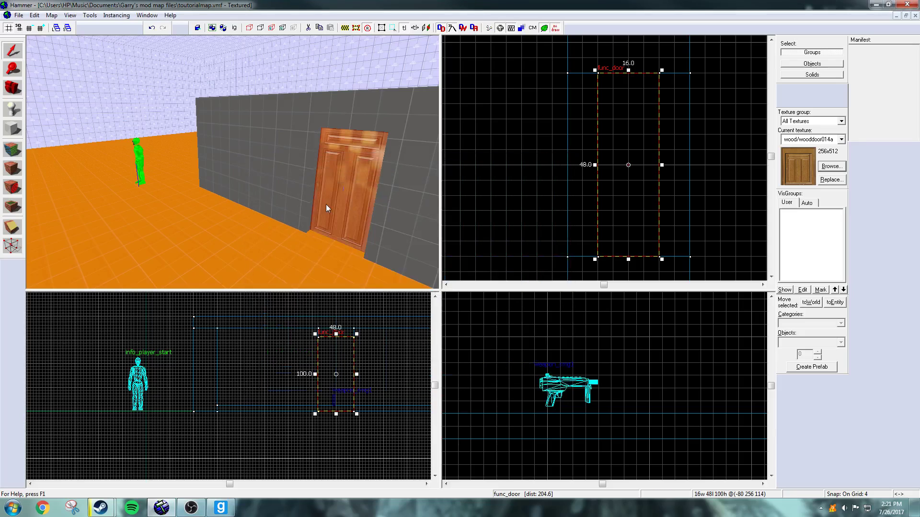
{"action": "left_click", "coordinate": [499, 228]}
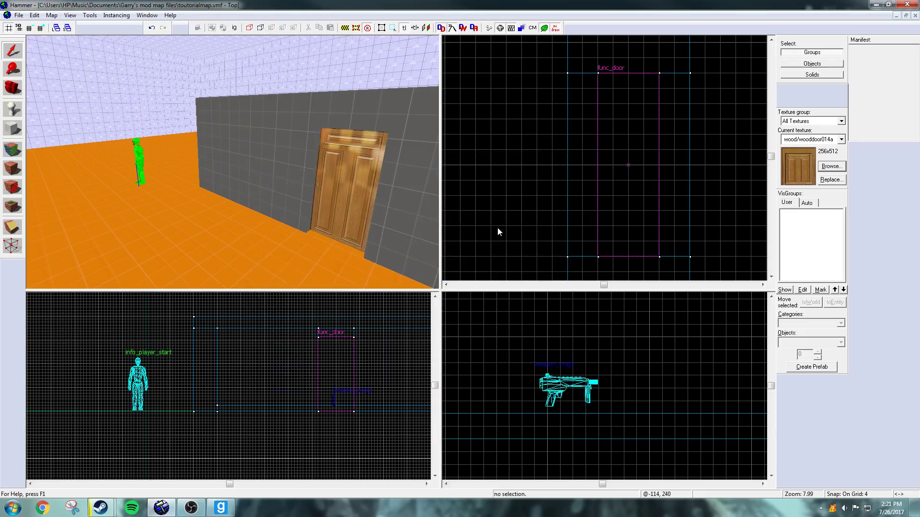
- Compile the map, close the compile log and start the map as a new single-player game in Garry's Mod
{"action": "key", "text": "F9"}
{"action": "key", "text": "Return"}
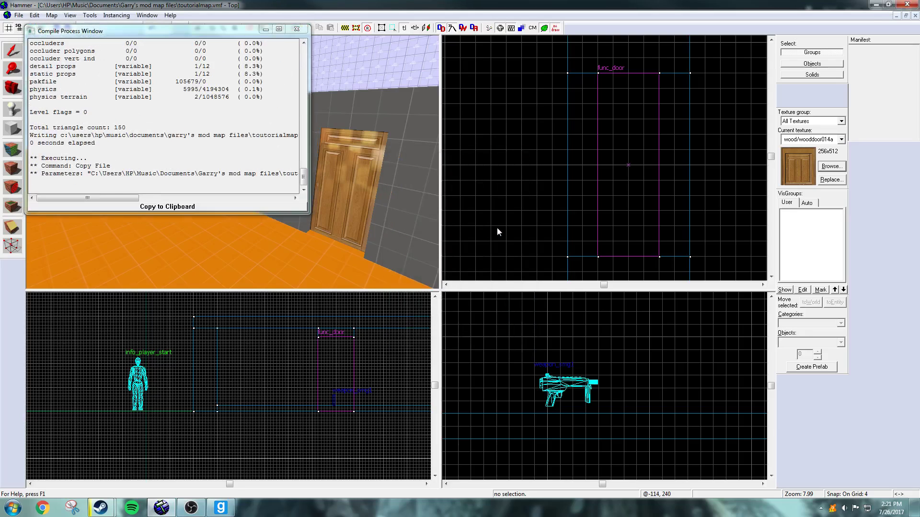
{"action": "left_click", "coordinate": [299, 29]}
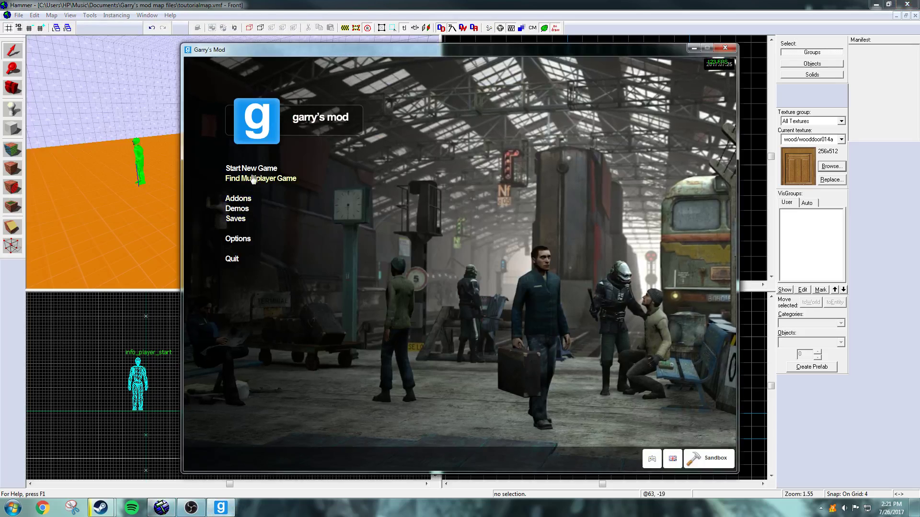
{"action": "left_click", "coordinate": [251, 168]}
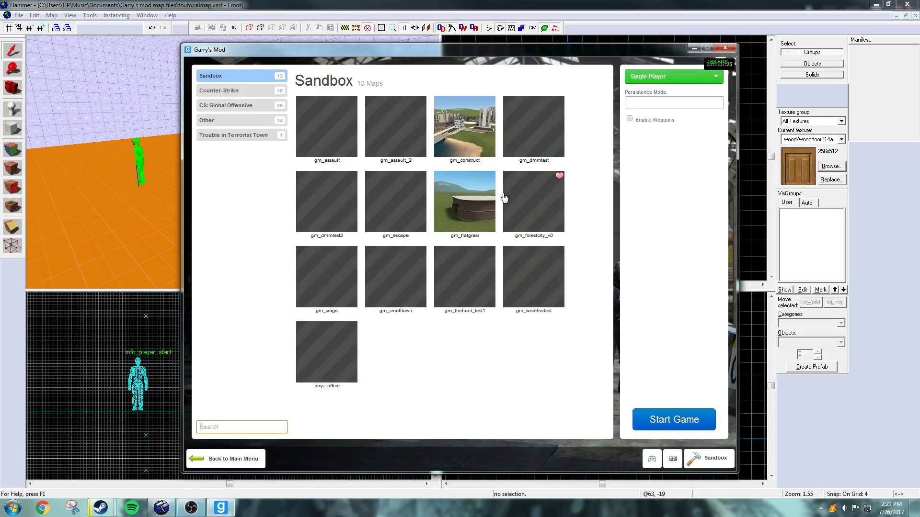
{"action": "double_click", "coordinate": [402, 374]}
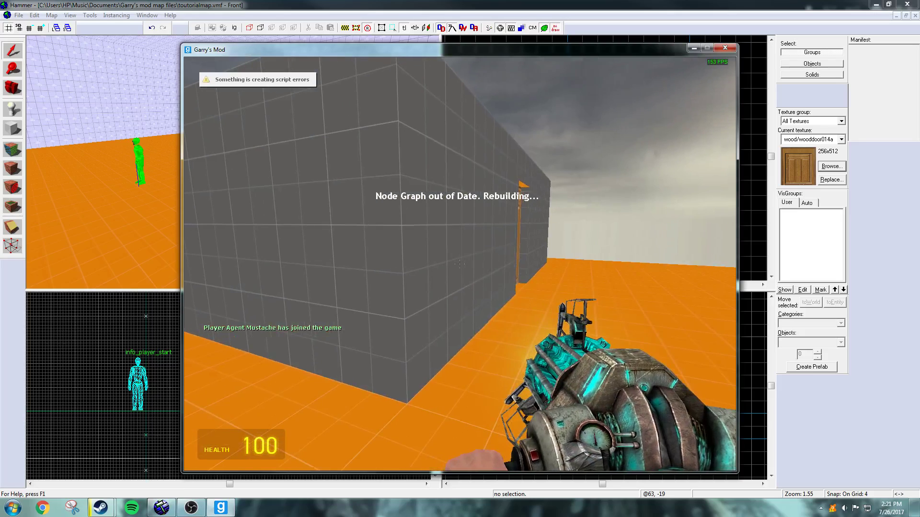
- Walk up to the wooden door in Garry's Mod, open it and go through the doorway into the building
{"action": "key", "text": "w"}
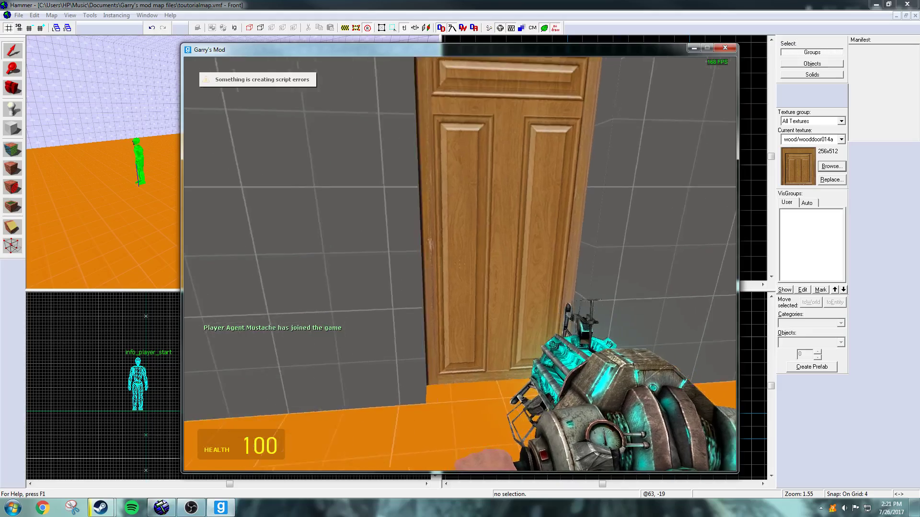
{"action": "key", "text": "w"}
{"action": "key", "text": "e"}
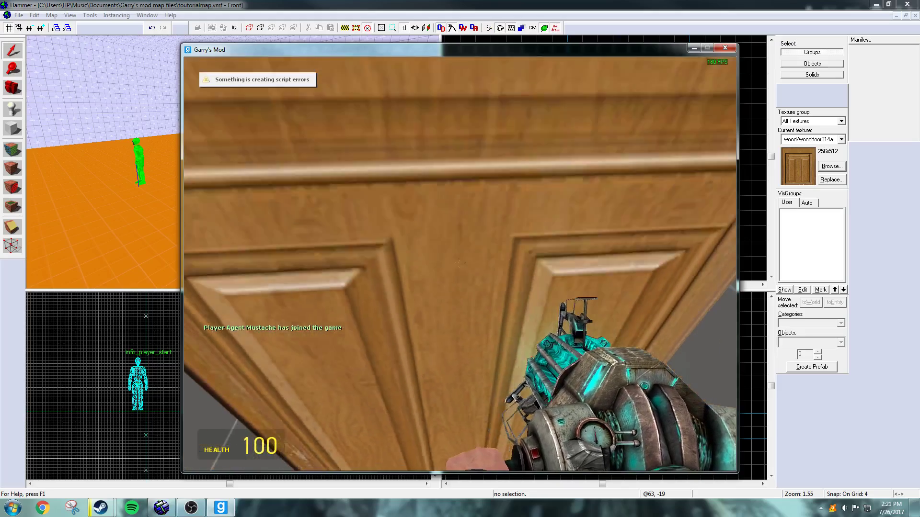
{"action": "key", "text": "s"}
{"action": "key", "text": "w"}
{"action": "key", "text": "w"}
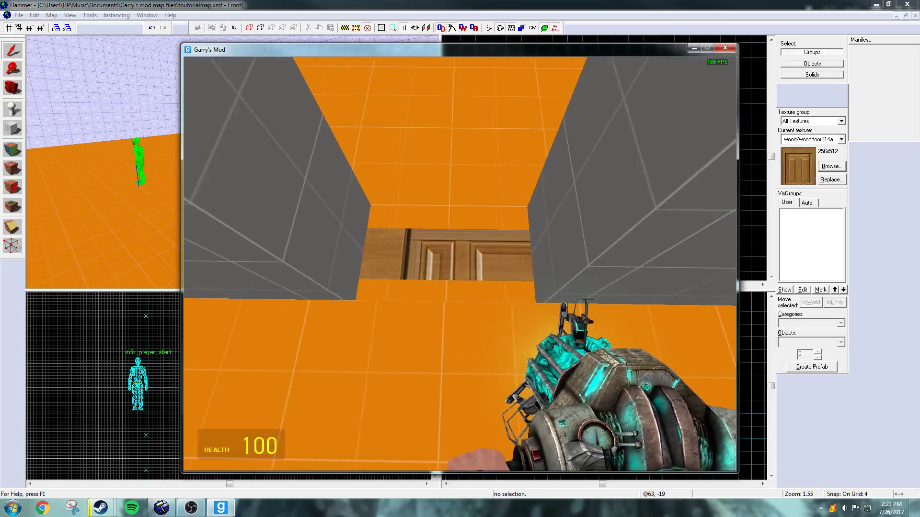
- Test the wooden door from inside the building, pick up the SMG and move back outside
{"action": "key", "text": "a"}
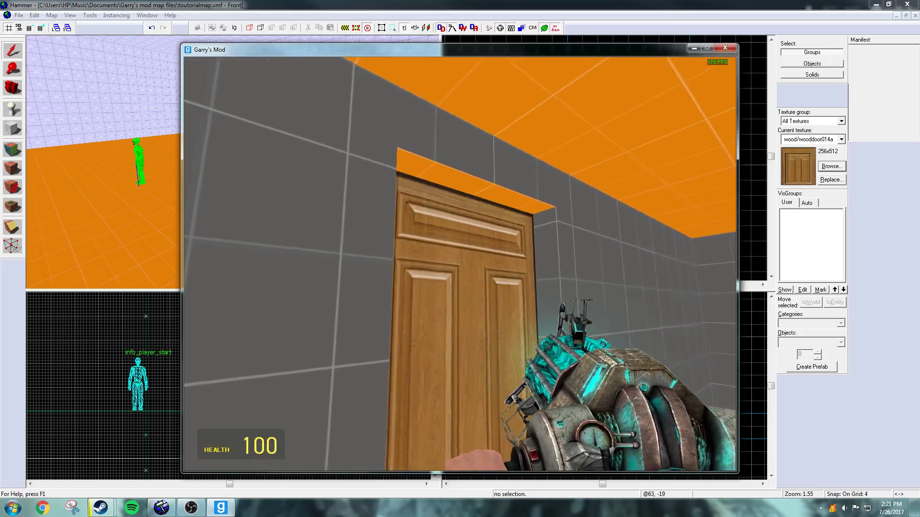
{"action": "key", "text": "w"}
{"action": "key", "text": "e"}
{"action": "key", "text": "s"}
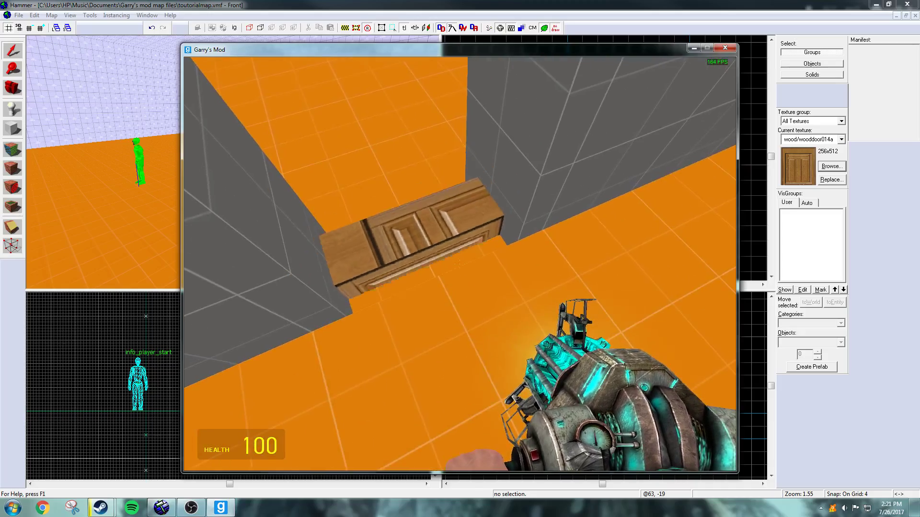
{"action": "key", "text": "s"}
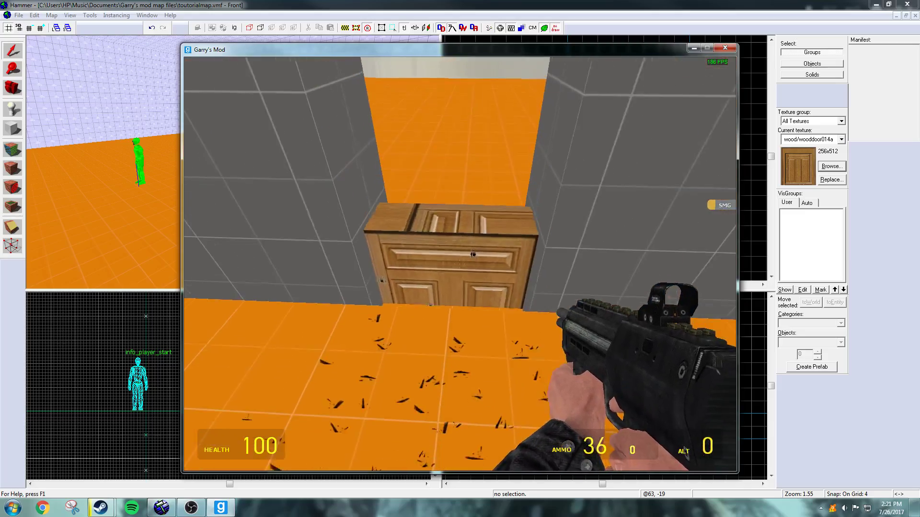
{"action": "key", "text": "s"}
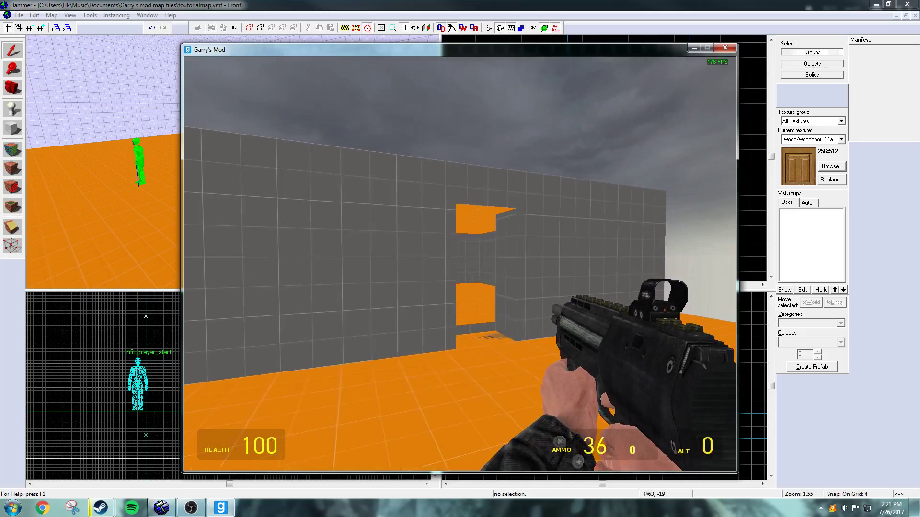